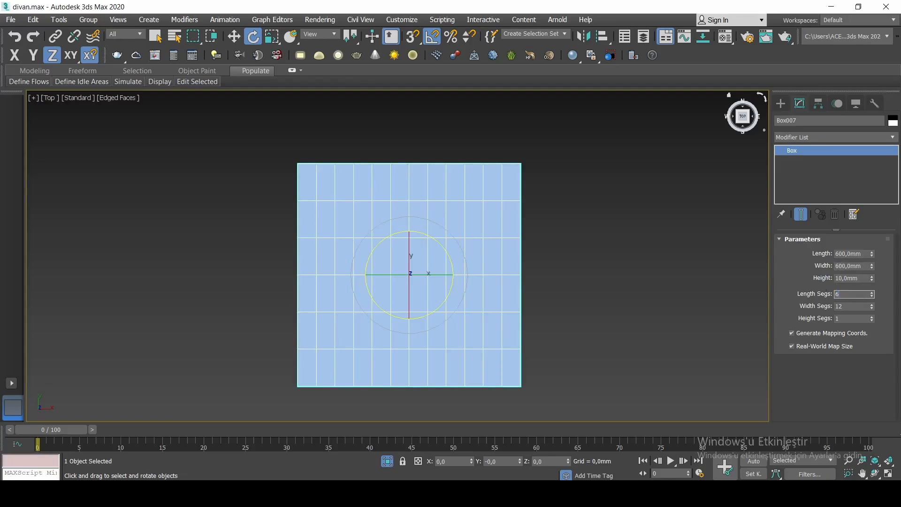
Finish the box's segment settings, add an Edit Poly modifier to the box and enter its Vertex level.
left_click(644, 276)
left_click(468, 198)
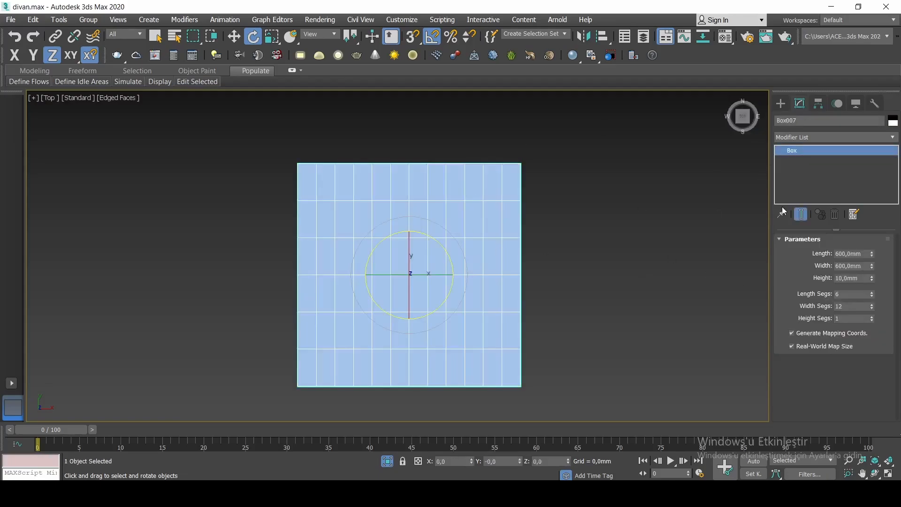
left_click(780, 103)
left_click(800, 103)
left_click(817, 137)
key("e")
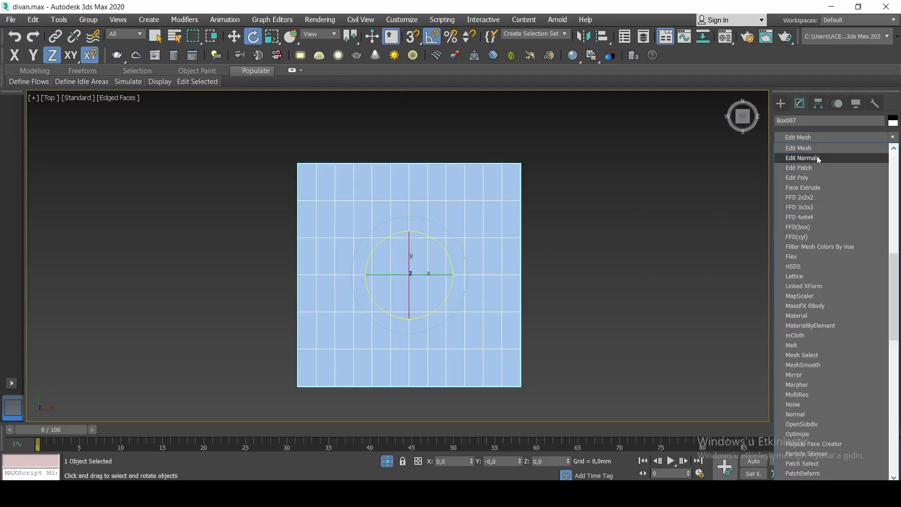
left_click(817, 177)
key("q")
scroll(327, 185, "up", 2)
left_click(802, 330)
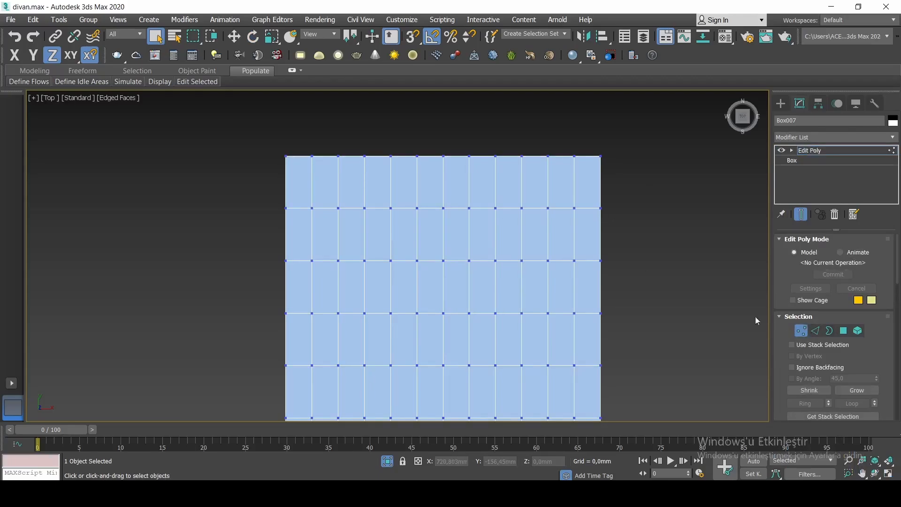
Cut diagonal edges through all the grid cells on the box's top face in a zigzag pattern, snapping to the vertices.
right_click(323, 198)
left_click(309, 90)
key("s")
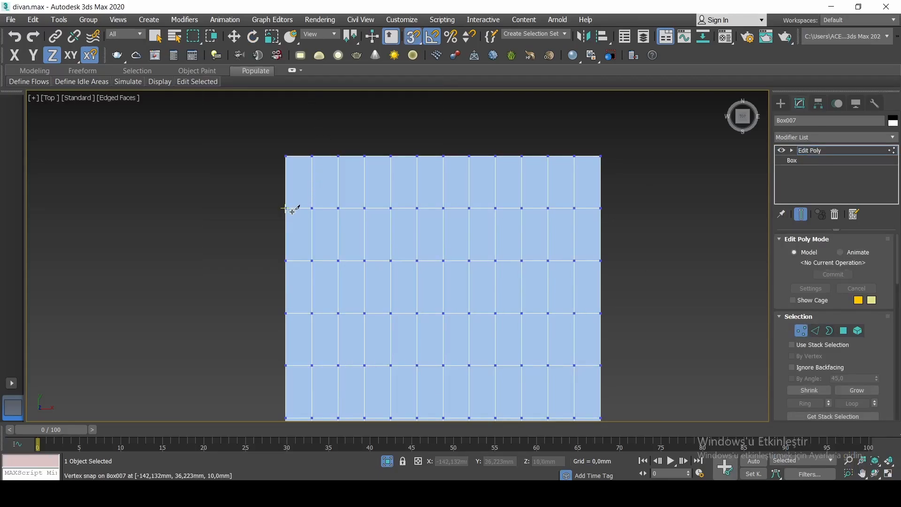
left_click(312, 157)
scroll(348, 208, "down", 2)
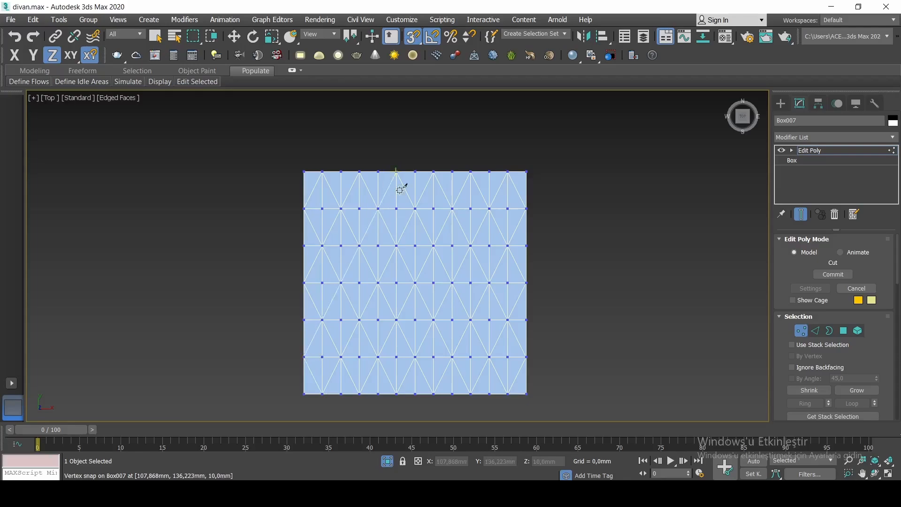
right_click(444, 198)
Select all vertices of the cut panel, weld them, and return to object level.
middle_click_drag(473, 233, 467, 211)
scroll(453, 231, "up", 2)
scroll(466, 212, "down", 1)
key("ctrl+a")
right_click(465, 212)
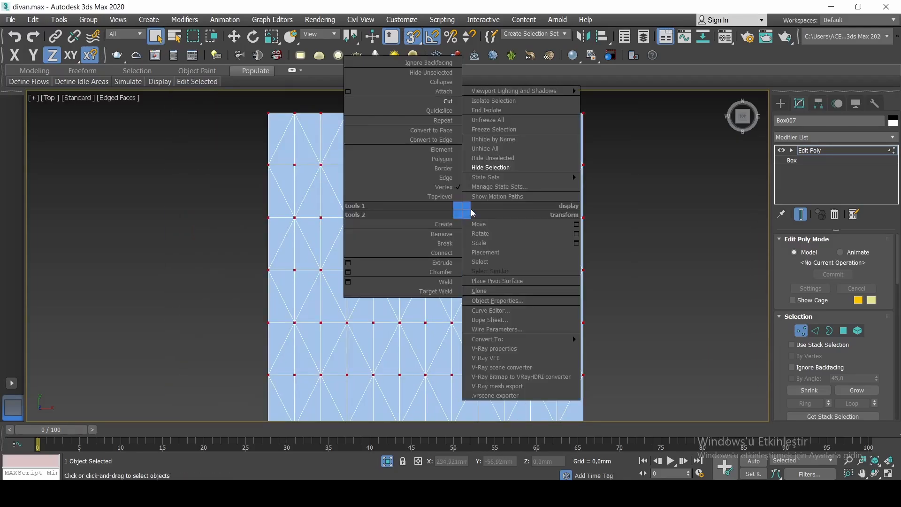
left_click(452, 281)
scroll(461, 272, "down", 2)
middle_click_drag(473, 263, 434, 229)
key("1")
middle_click_drag(503, 219, 480, 224)
right_click(580, 208)
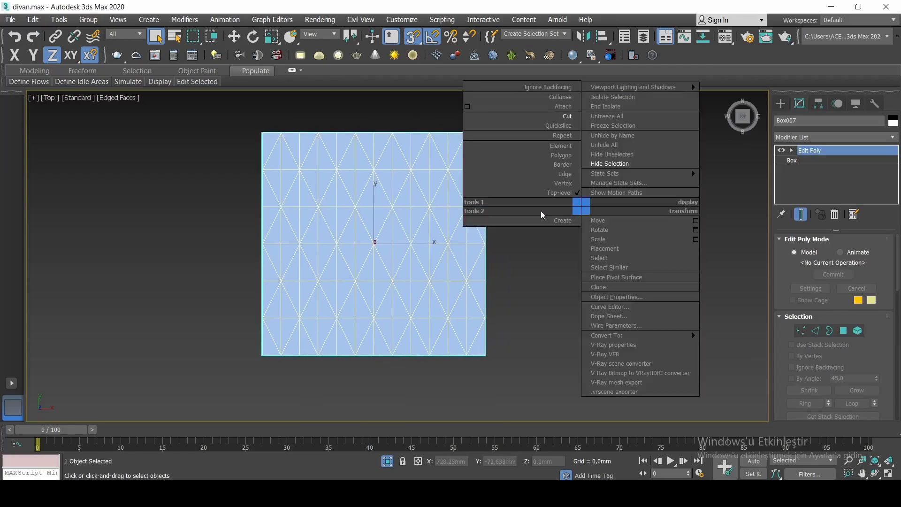
left_click(516, 239)
scroll(511, 245, "down", 4)
middle_click_drag(526, 253, 509, 248)
right_click(535, 241)
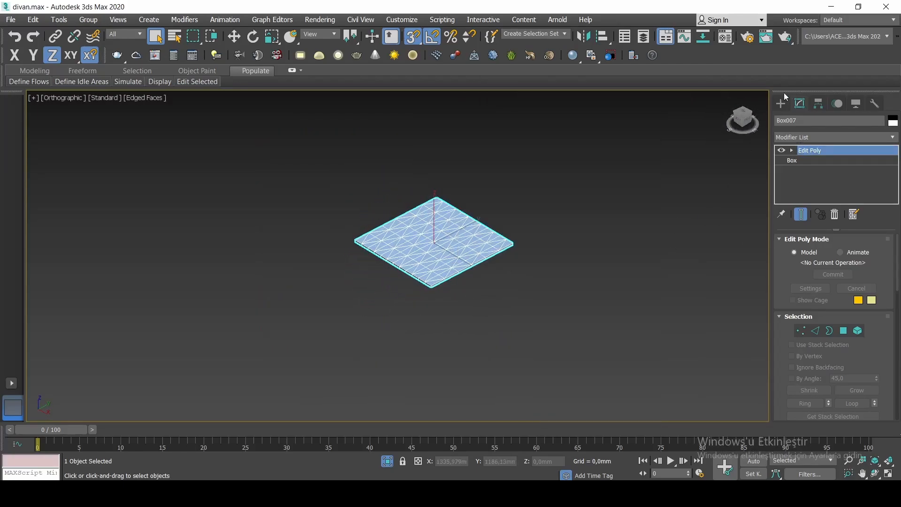
Create a large box beside the small panel, about 1206 mm long, 3165 mm wide and 823 mm high.
left_click(782, 103)
left_click(825, 172)
scroll(573, 210, "down", 5)
middle_click_drag(582, 221, 539, 183, "alt")
middle_click_drag(539, 183, 358, 254)
left_click_drag(345, 175, 556, 251)
left_click(535, 196)
right_click(535, 197)
middle_click_drag(523, 214, 483, 172, "alt")
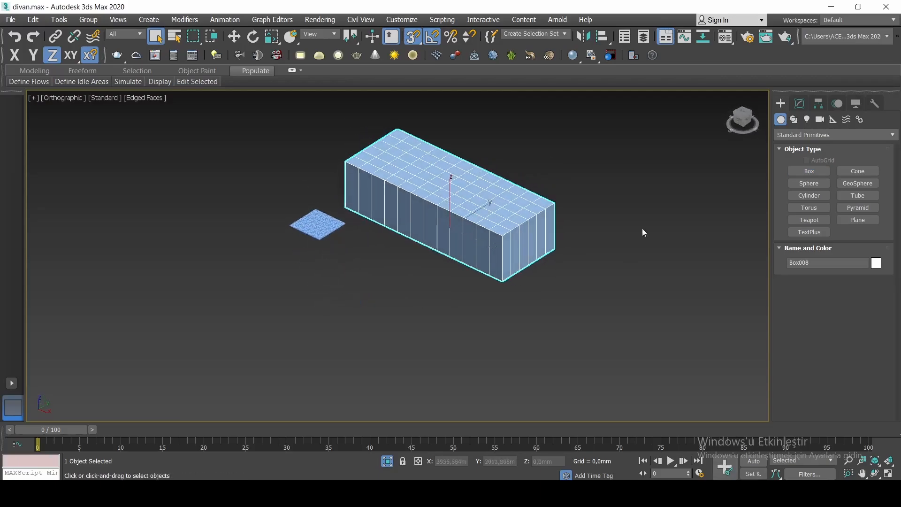
scroll(605, 197, "up", 2)
Reduce the large box's length to about 1157 mm and set its height to 200 mm.
left_click(802, 107)
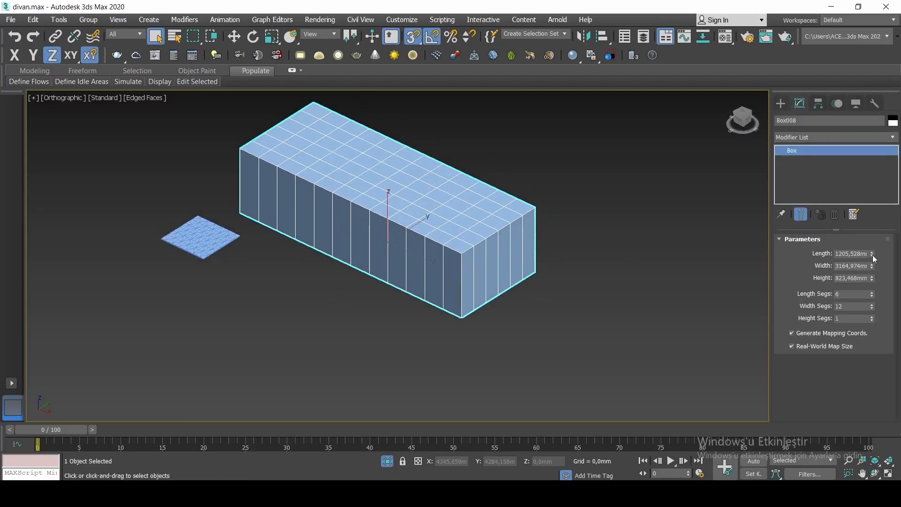
left_click_drag(871, 255, 871, 256)
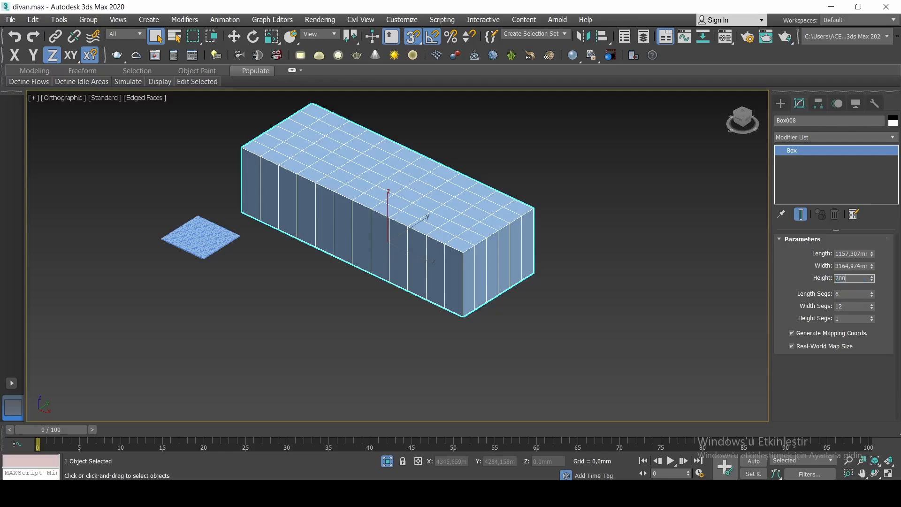
key("Return")
In the Right view, clone the seat box horizontally so the duplicate sits just beyond its far end.
middle_click_drag(492, 274, 614, 177, "alt")
left_click(748, 123)
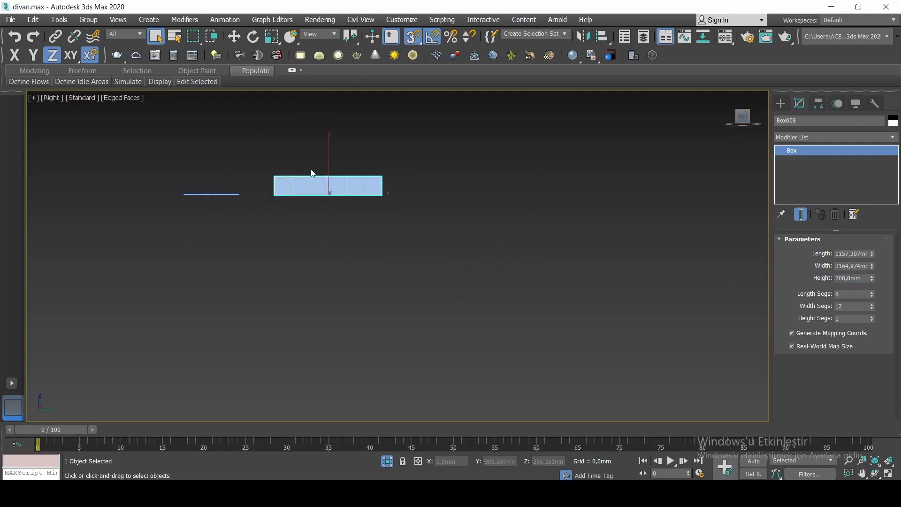
key("w")
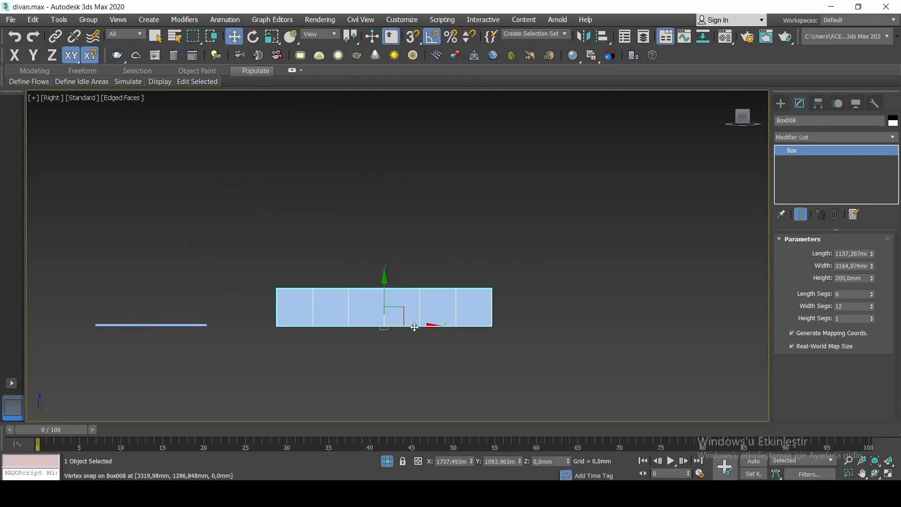
left_click_drag(414, 327, 632, 339, "shift")
left_click(394, 214)
left_click(452, 298)
middle_click_drag(556, 295, 524, 291)
Rotate the cloned box to a steep backward lean and move it behind the seat box as a backrest.
key("e")
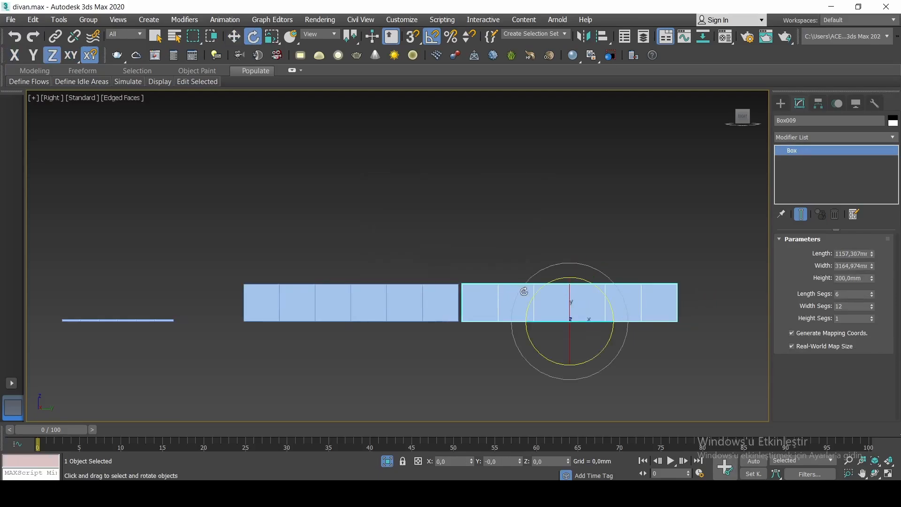
left_click_drag(523, 291, 582, 260)
key("w")
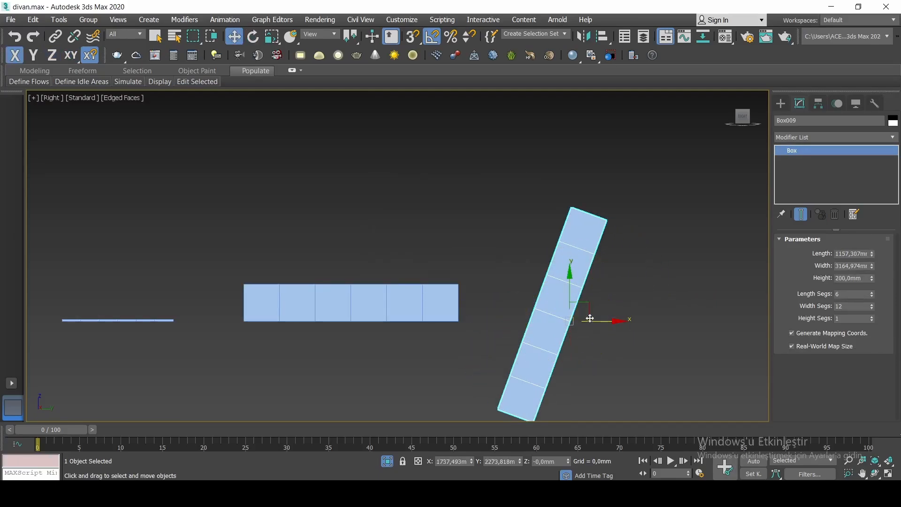
left_click_drag(588, 317, 543, 195)
scroll(509, 234, "down", 4)
middle_click_drag(509, 240, 551, 270, "alt")
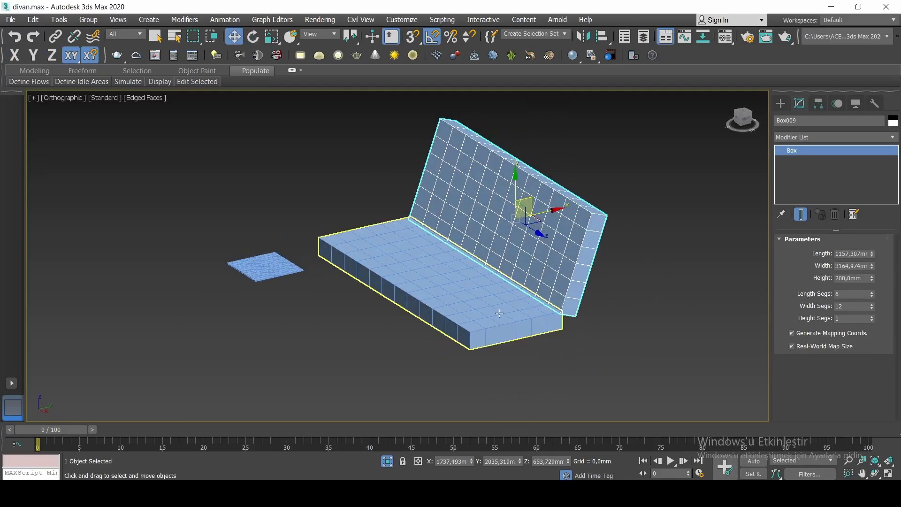
Rotate the small triangulated panel 75° about the X axis so it stands upright with a slight lean.
left_click(499, 313)
left_click(529, 260)
left_click(268, 261)
middle_click_drag(486, 244, 485, 212, "alt")
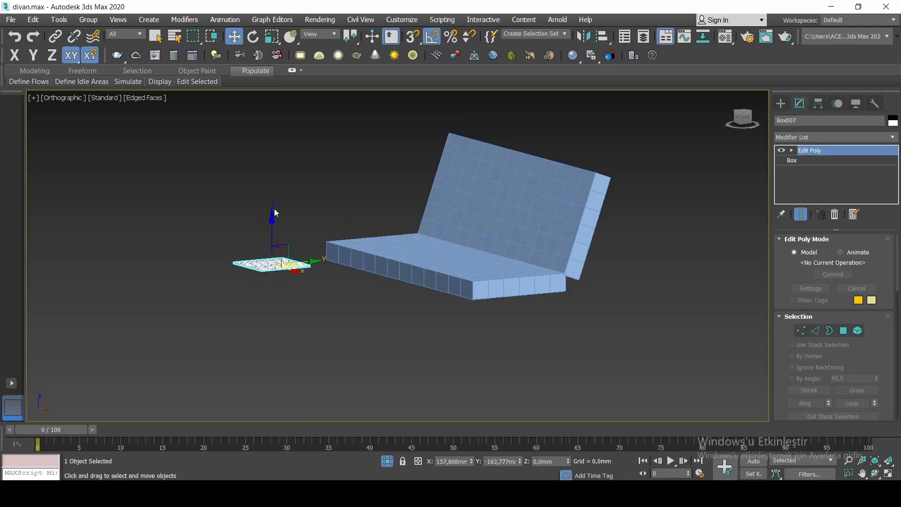
scroll(328, 301, "up", 4)
key("e")
scroll(312, 330, "up", 2)
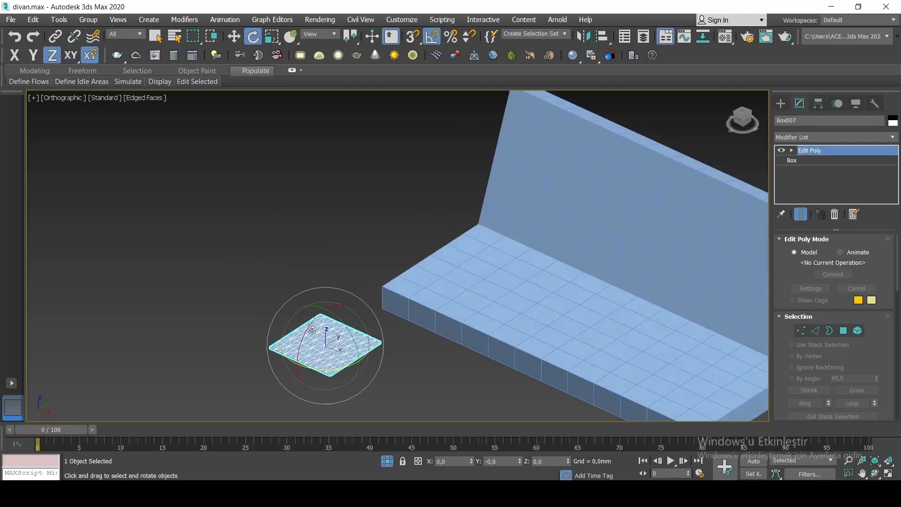
left_click_drag(305, 327, 296, 376)
middle_click_drag(344, 344, 327, 275)
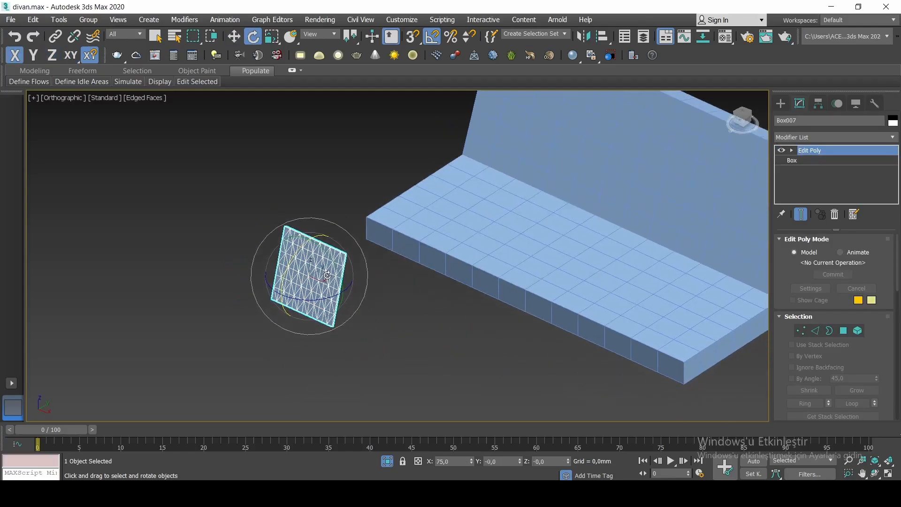
Move the upright panel above the seat, close in front of the backrest's upper edge near one end.
key("t")
scroll(368, 337, "down", 2)
key("w")
left_click_drag(374, 331, 437, 135)
middle_click_drag(488, 244, 418, 330, "alt")
left_click_drag(375, 269, 353, 119)
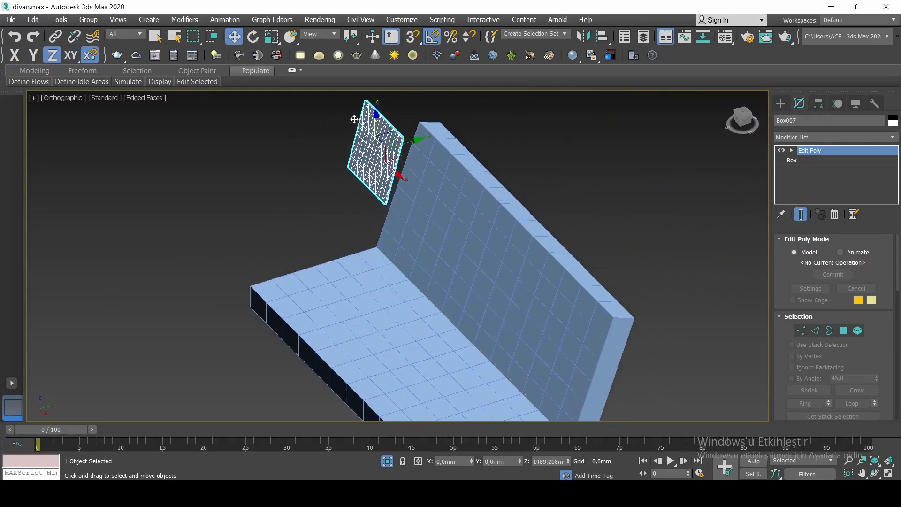
left_click_drag(412, 143, 435, 138)
middle_click_drag(435, 138, 399, 169, "alt")
left_click_drag(398, 169, 395, 166)
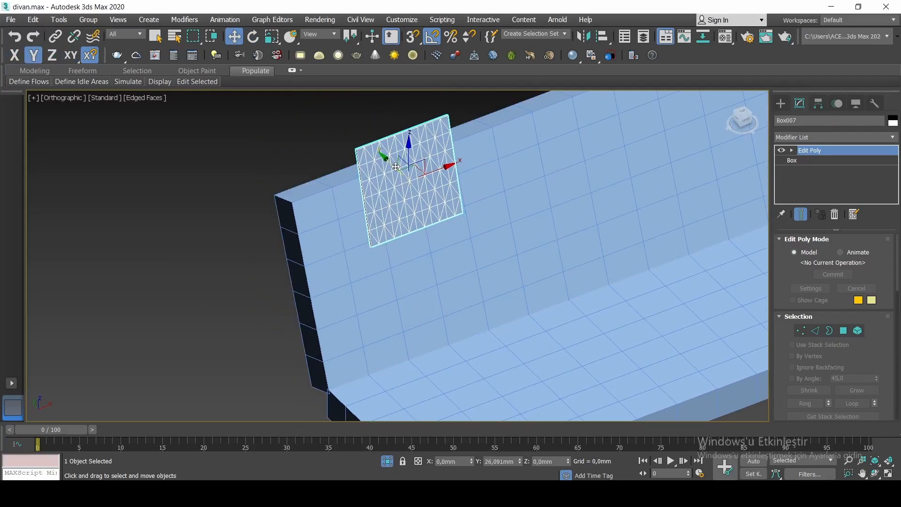
Apply a Cloth modifier to the upright panel.
left_click(814, 137)
scroll(816, 136, "down", 3)
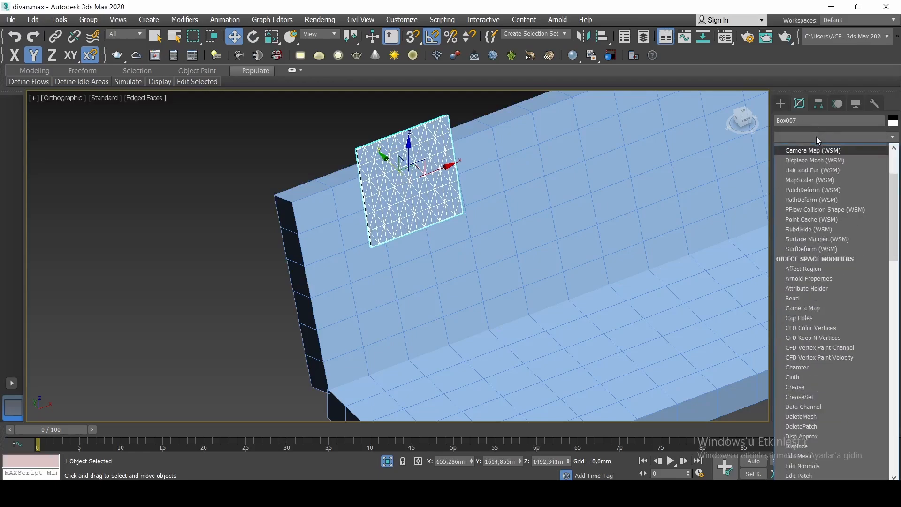
left_click(804, 365)
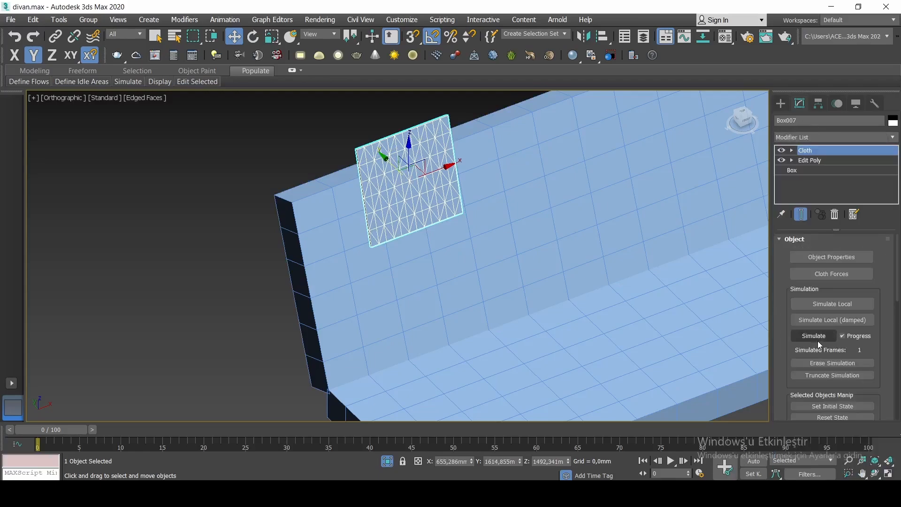
Add Box008 and Box009 to the cloth simulation and define them as collision objects.
left_click(832, 257)
left_click(345, 75)
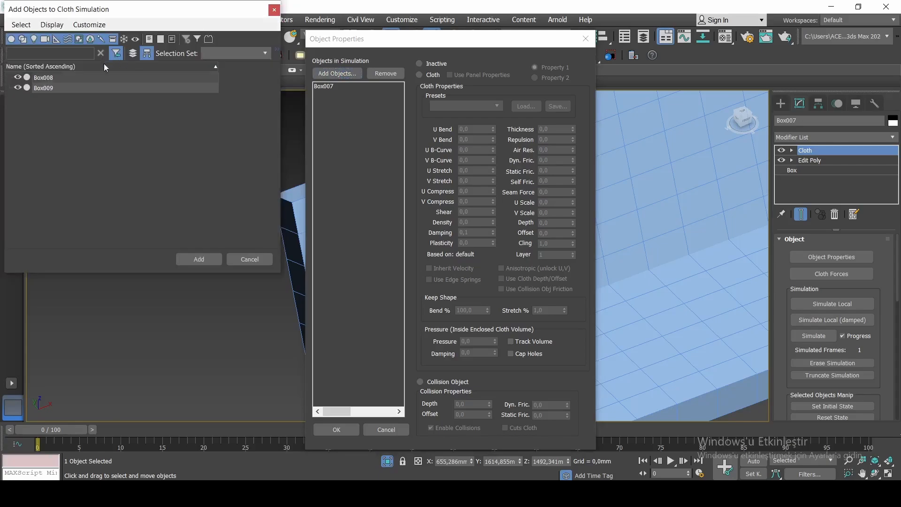
left_click(50, 87)
left_click(58, 78, "ctrl")
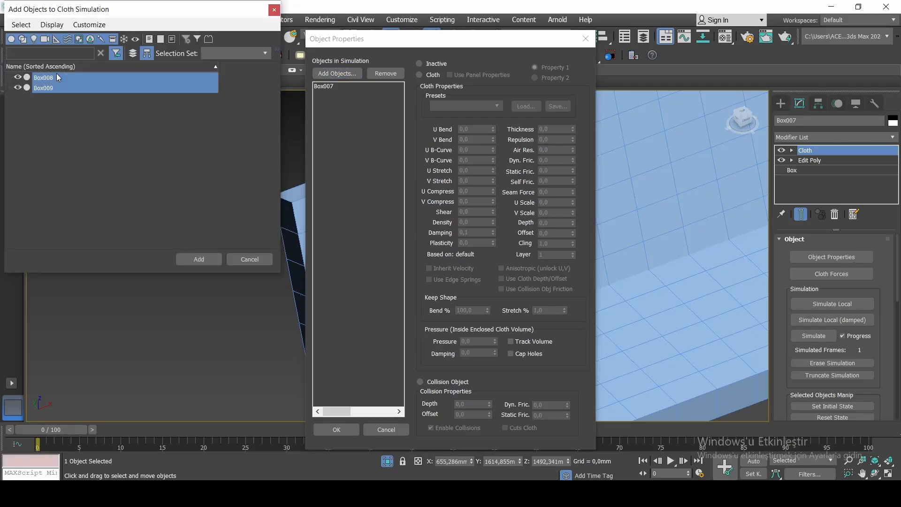
left_click(202, 259)
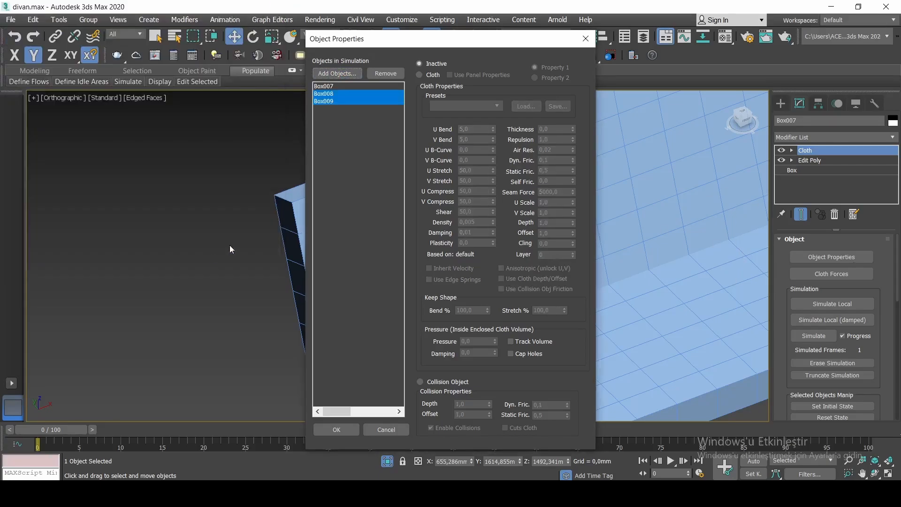
left_click(420, 381)
Define Box007 as cloth with the Cotton preset and a pressure of 27, and apply the object properties.
left_click(337, 87)
left_click(419, 75)
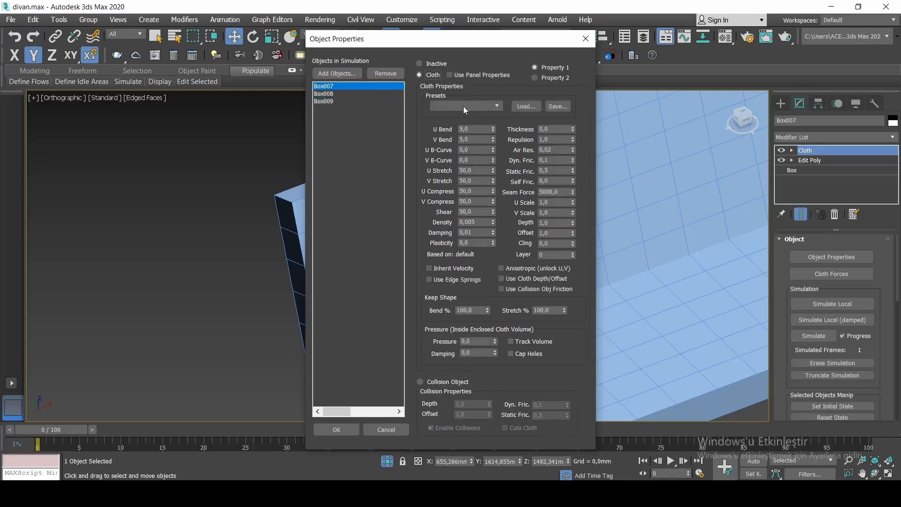
left_click(463, 106)
left_click(457, 128)
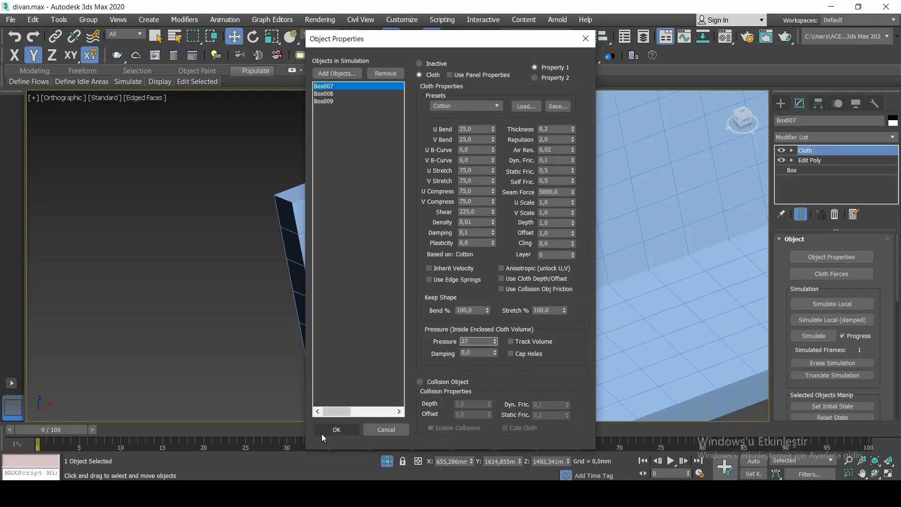
left_click(336, 429)
Run the cloth simulation and set the timeline to frame 16.
left_click(815, 335)
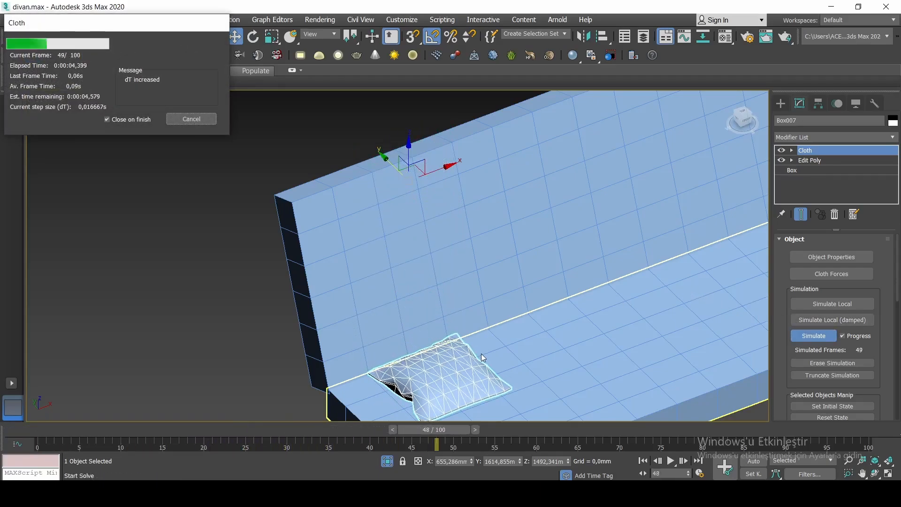
middle_click_drag(486, 350, 435, 255)
scroll(406, 211, "up", 4)
left_click_drag(860, 432, 183, 336)
Convert the simulated pillow to an Editable Poly.
middle_click_drag(426, 248, 361, 229, "alt")
right_click(359, 229)
mouse_move(427, 355)
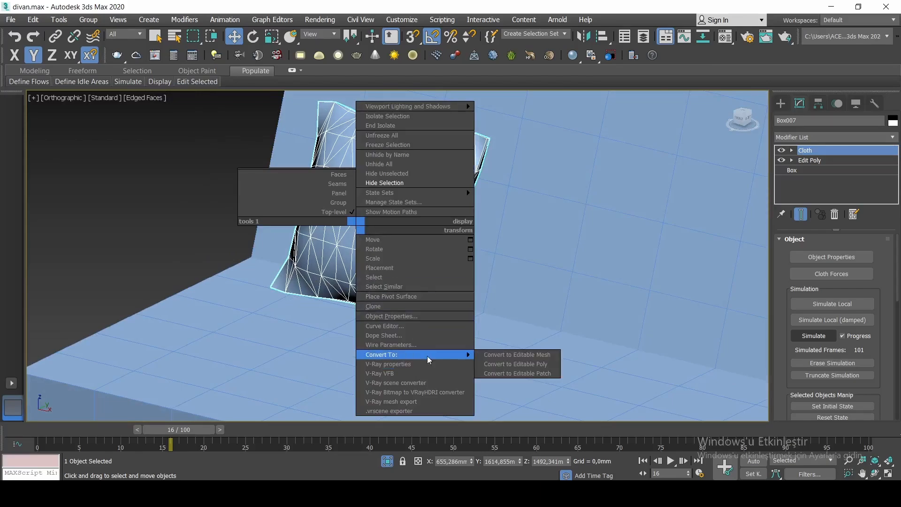
left_click(499, 364)
Delete the seat and backrest boxes, leaving only the pillow in the scene.
scroll(488, 295, "down", 5)
left_click(489, 295, "ctrl")
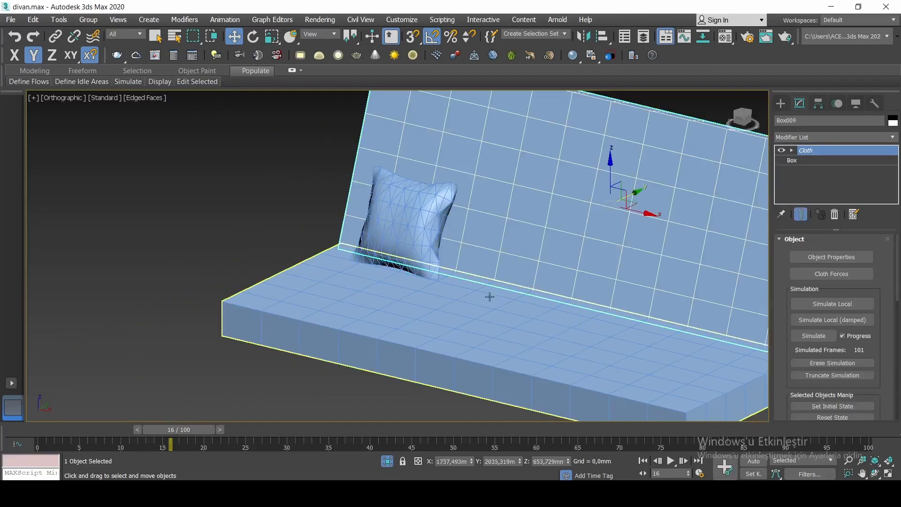
scroll(488, 299, "up", 3)
key("Delete")
scroll(390, 213, "up", 5)
scroll(390, 213, "down", 2)
middle_click_drag(475, 204, 488, 173)
Change the pillow's object color to blue.
left_click(488, 173)
left_click(891, 121)
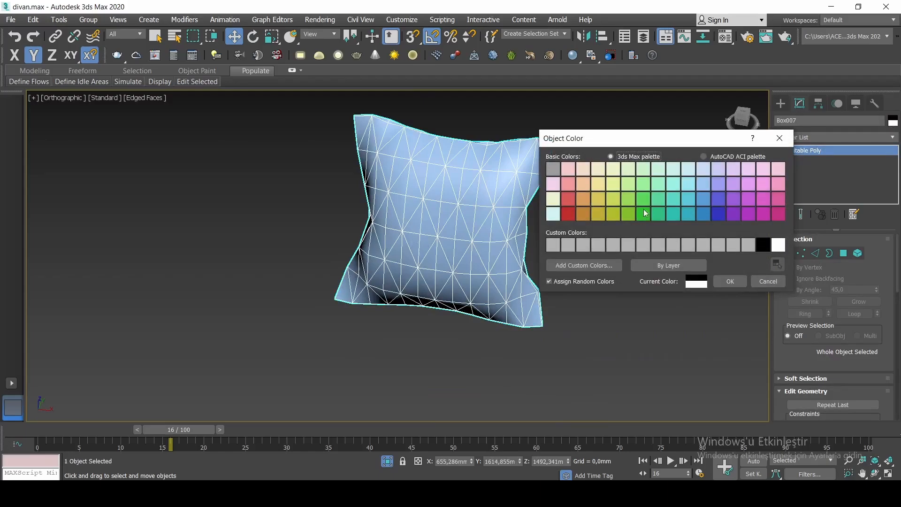
left_click(726, 282)
left_click(600, 244)
left_click(491, 212)
scroll(488, 215, "up", 2)
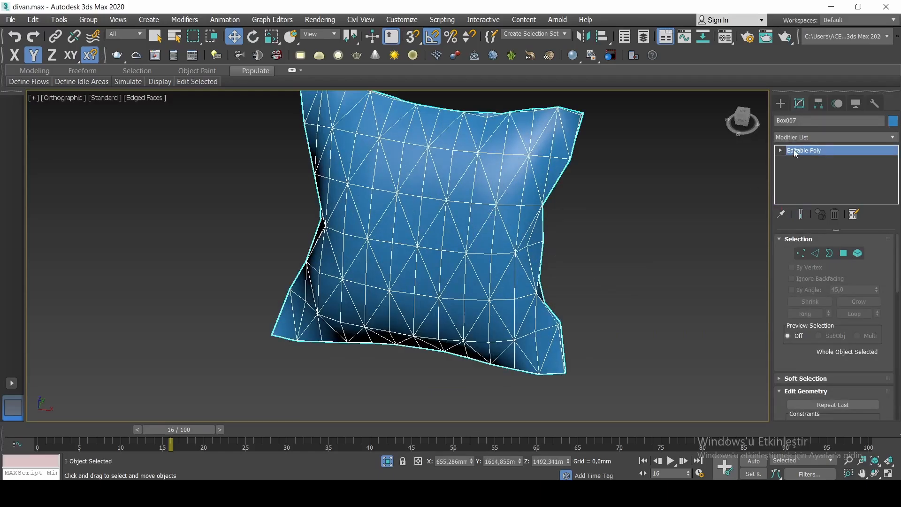
In edge mode, add the front face's seam edges along the pillow's left side to the existing diagonal edge selection.
middle_click_drag(431, 190, 446, 208)
middle_click_drag(446, 208, 459, 187, "alt")
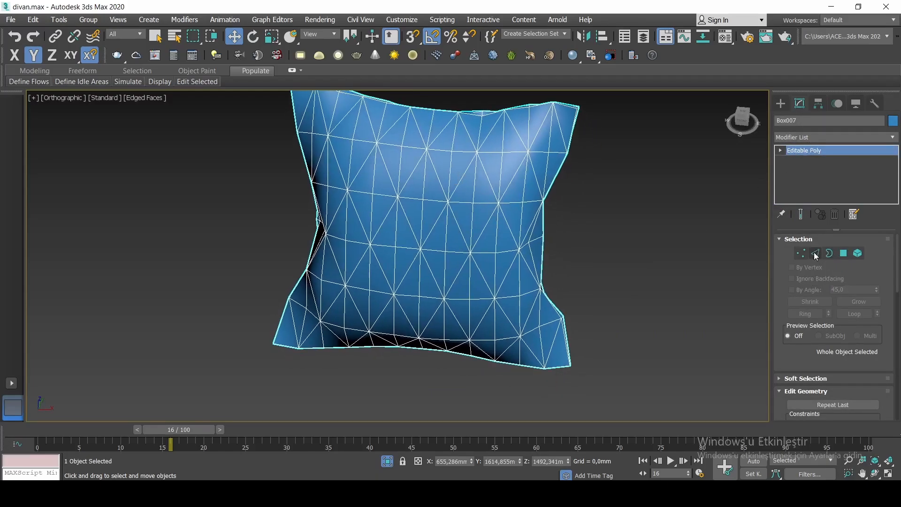
left_click(815, 253)
middle_click_drag(356, 206, 448, 204)
scroll(296, 179, "up", 3)
left_click(293, 195, "ctrl")
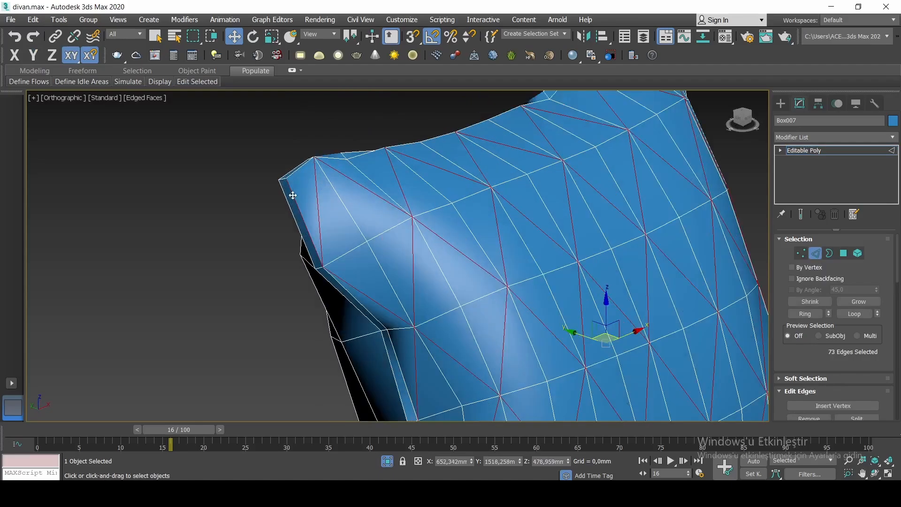
middle_click_drag(383, 321, 324, 111)
left_click(392, 263, "ctrl")
left_click(402, 307, "ctrl")
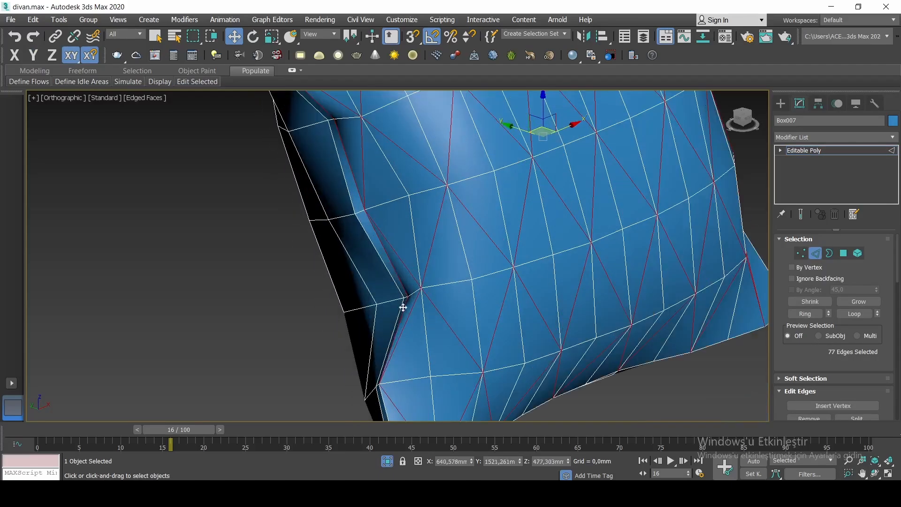
middle_click_drag(402, 308, 385, 101)
scroll(393, 229, "up", 2)
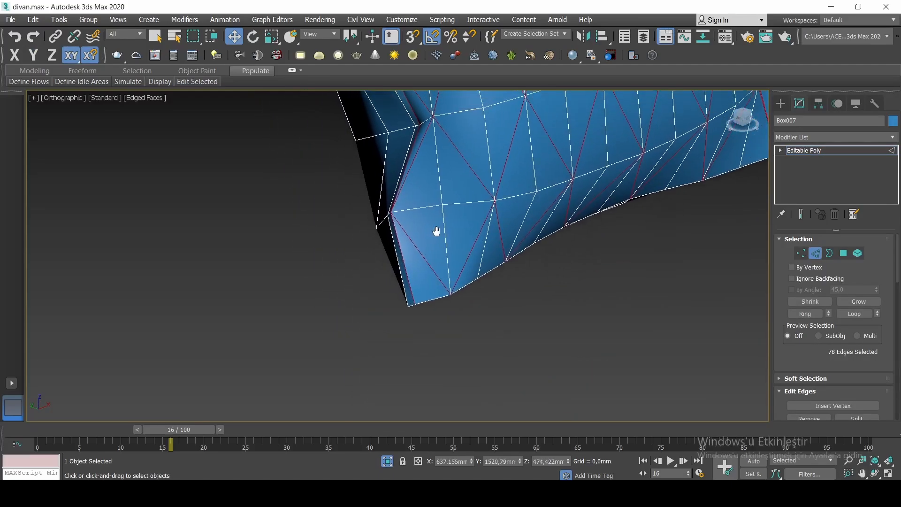
Select the full loop of narrow rim polygons running around the pillow's outer edge.
key("4")
scroll(395, 242, "up", 2)
left_click(399, 249)
middle_click_drag(399, 248, 429, 247, "alt")
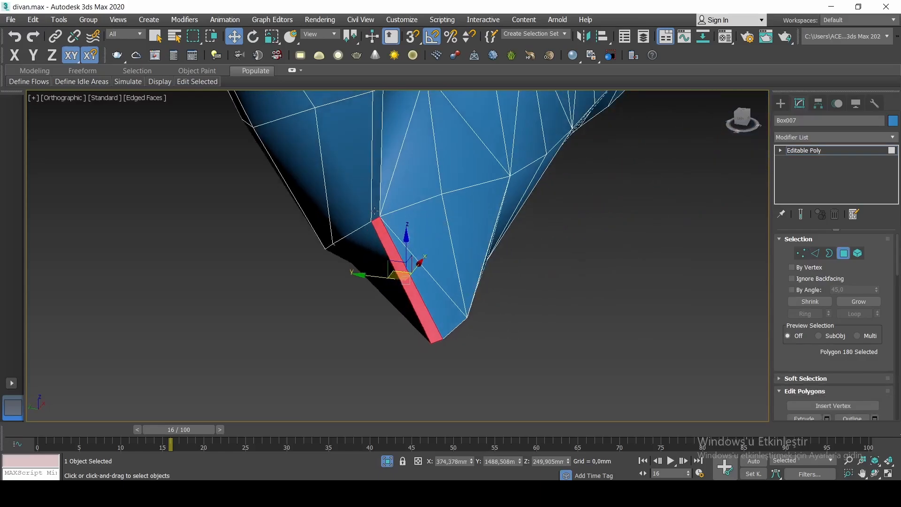
left_click(382, 204, "shift")
scroll(382, 205, "down", 3)
middle_click_drag(424, 96, 452, 274)
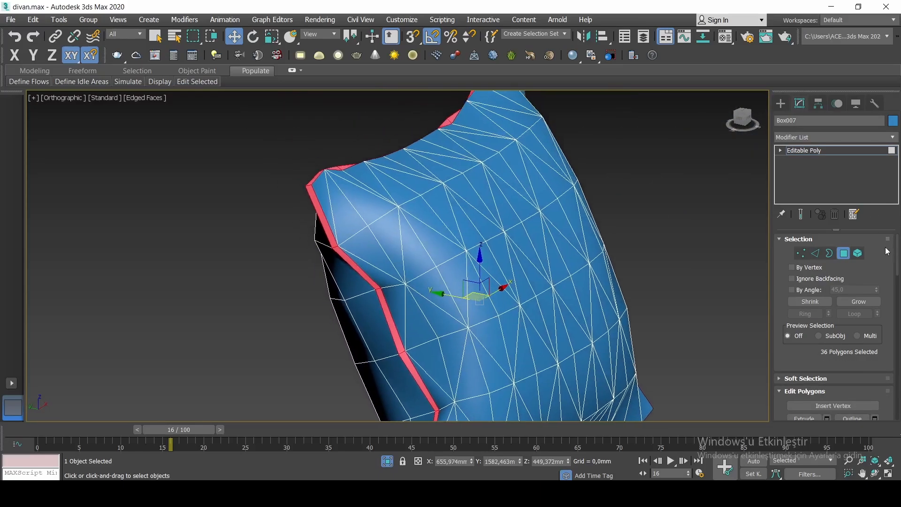
Extrude the selected rim polygons 10 mm along their local normals.
scroll(887, 251, "down", 2)
left_click(827, 348)
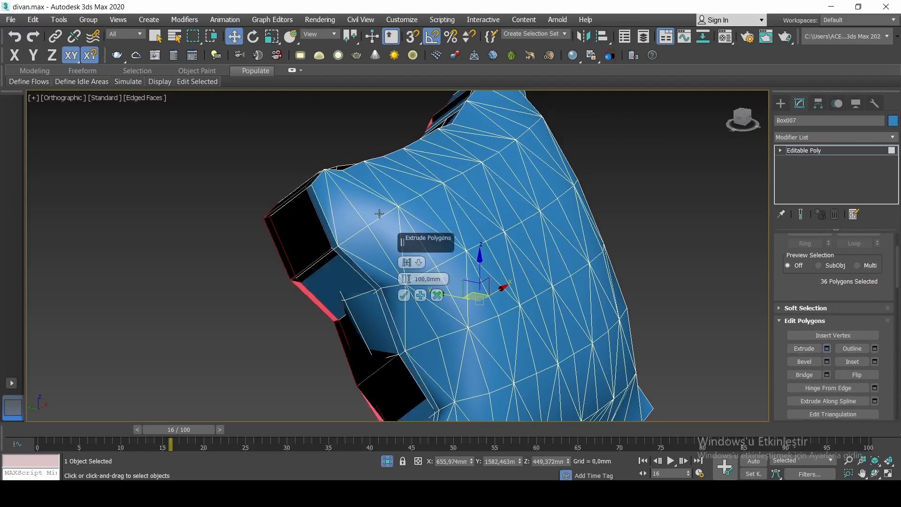
type("10")
key("Return")
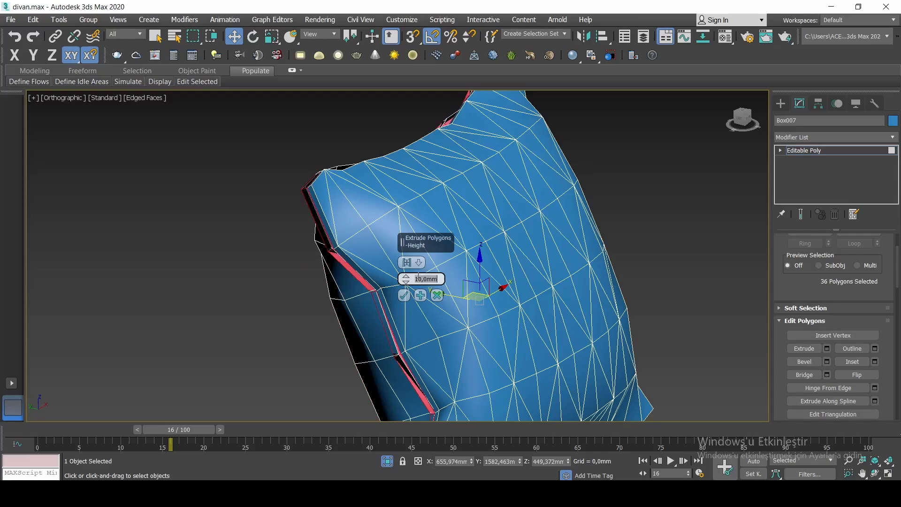
left_click(418, 263)
left_click(435, 285)
middle_click_drag(435, 286, 404, 315, "alt")
left_click(404, 313)
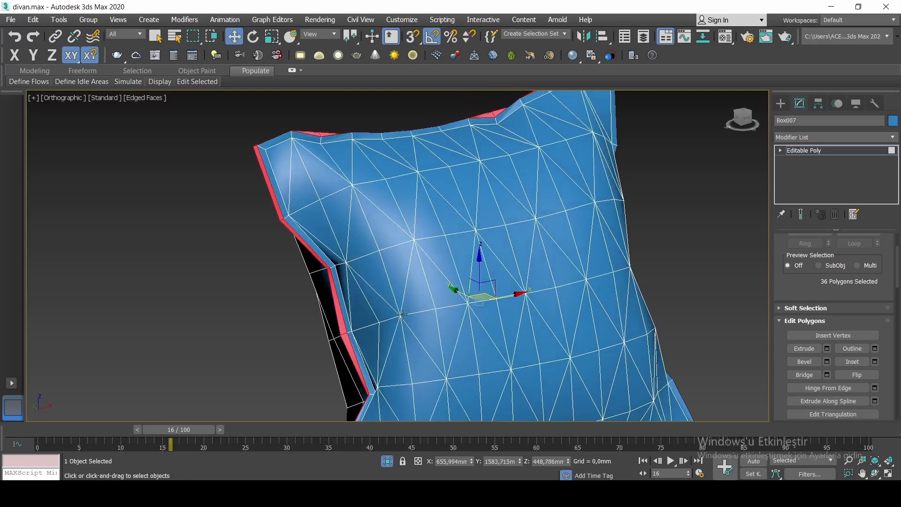
Add a TurboSmooth modifier with 2 iterations to the pillow and check the rounded rim.
left_click(845, 137)
key("t")
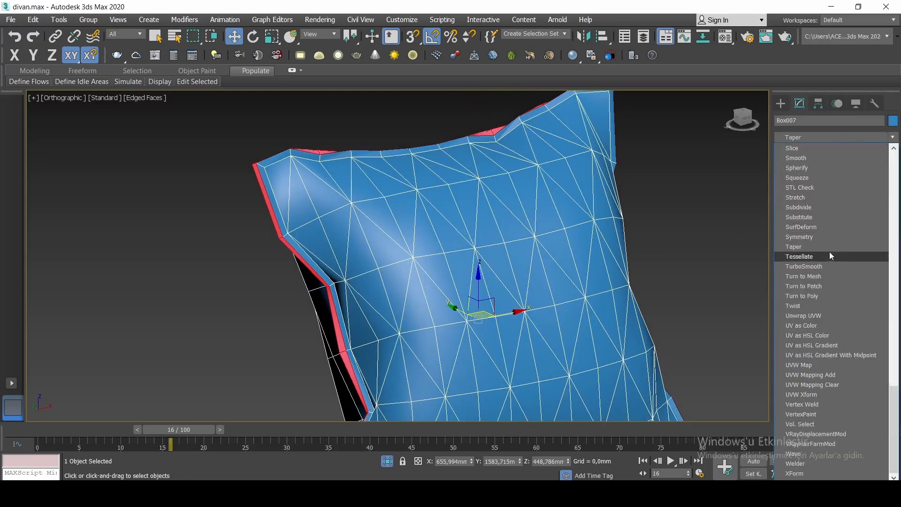
left_click(827, 266)
middle_click_drag(606, 183, 530, 164, "alt")
left_click(872, 251)
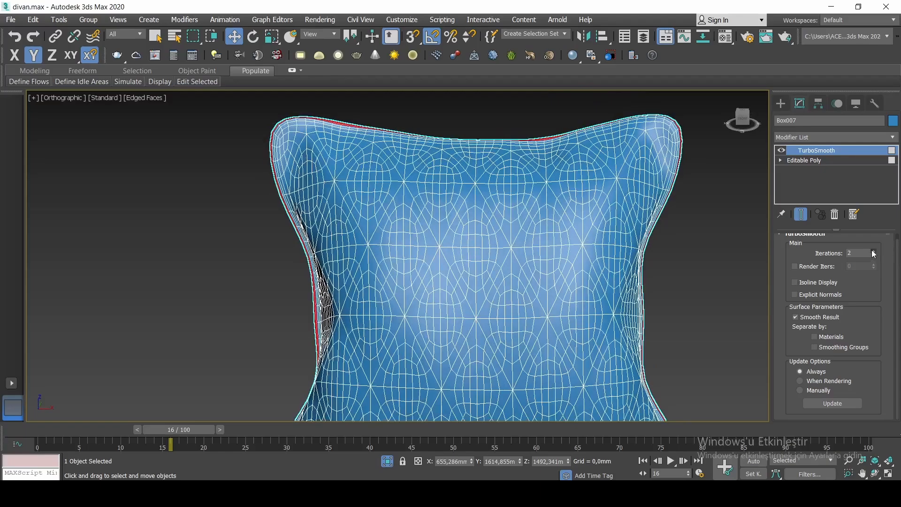
middle_click_drag(563, 193, 619, 188, "alt")
scroll(315, 174, "up", 3)
middle_click_drag(314, 173, 333, 180)
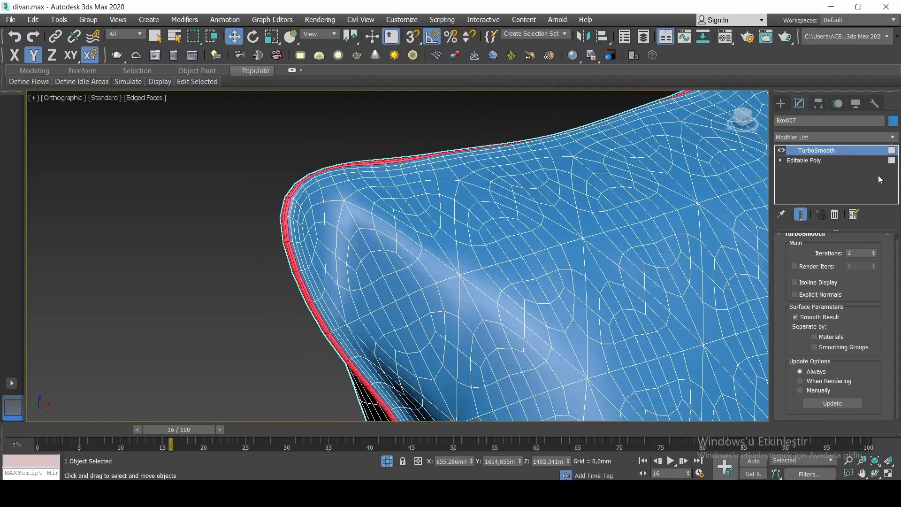
Return to the Editable Poly's edge level and add the front face's upper seam edges to the diagonal edge selection.
left_click(852, 162)
scroll(473, 207, "down", 3)
middle_click_drag(473, 207, 486, 229, "alt")
middle_click_drag(486, 228, 453, 153)
key("2")
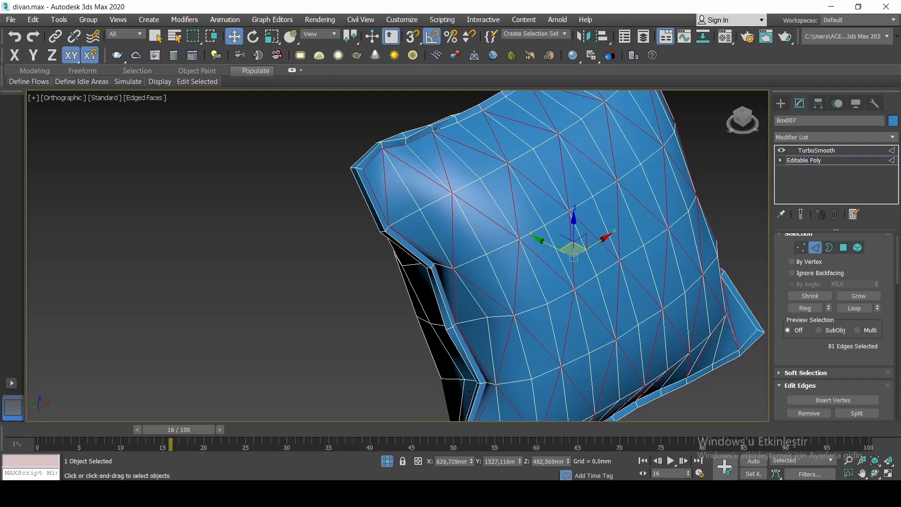
double_click(444, 126, "ctrl")
middle_click_drag(526, 123, 400, 217, "alt")
scroll(404, 163, "up", 2)
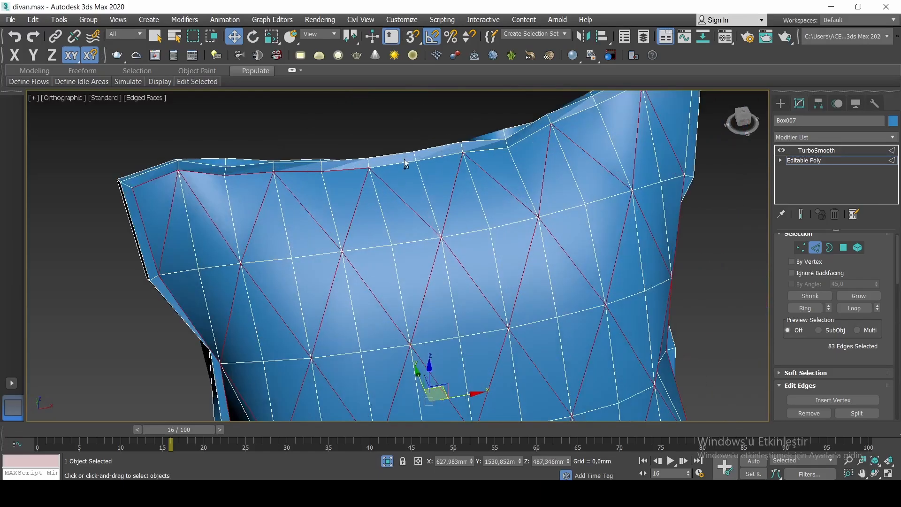
double_click(403, 162, "ctrl")
double_click(577, 113, "ctrl")
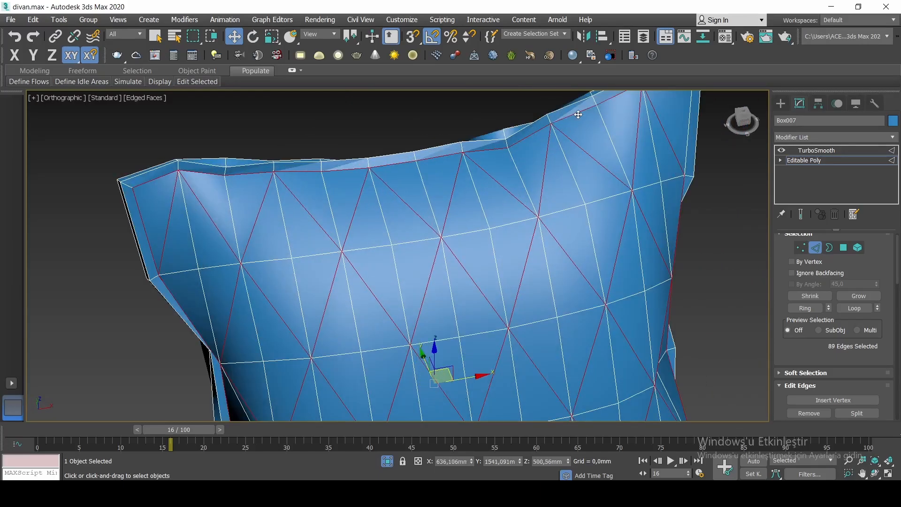
Extend the edge selection along the front face's right side seam down to the lower corner.
middle_click_drag(578, 114, 622, 190)
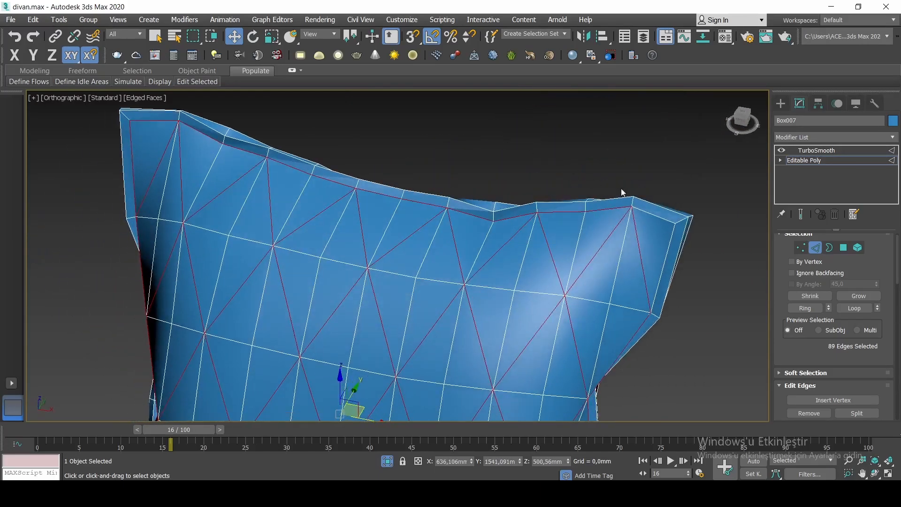
left_click(667, 251, "ctrl")
middle_click_drag(617, 372, 581, 229)
scroll(581, 229, "down", 2)
middle_click_drag(600, 285, 513, 237)
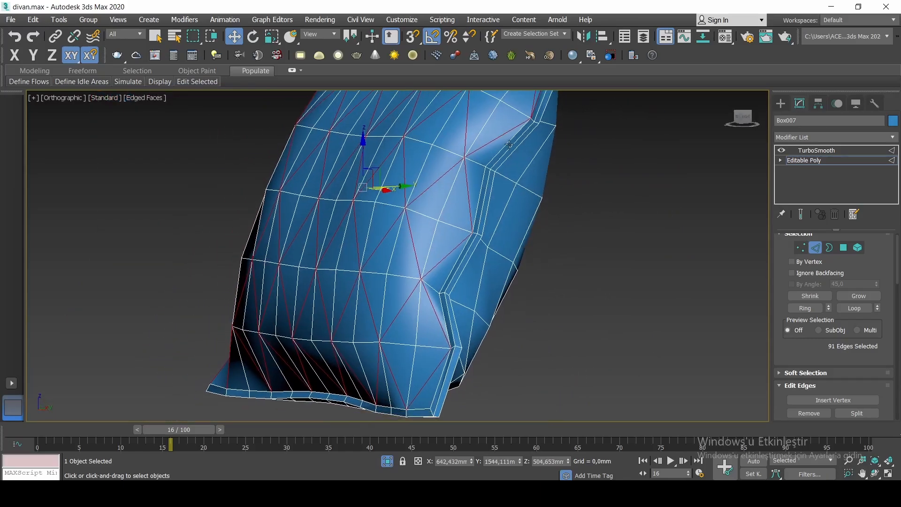
scroll(500, 152, "up", 2)
middle_click_drag(476, 189, 467, 265, "alt")
left_click(467, 264)
key("ctrl+z")
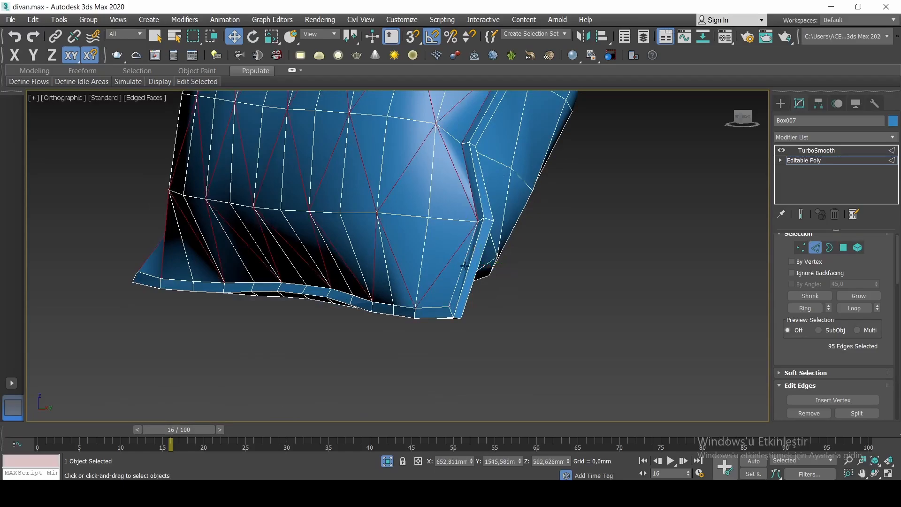
Add the front face's lower seam edges to the selection, including the segment at the lower-left corner.
middle_click_drag(400, 306, 507, 271, "alt")
scroll(508, 271, "up", 2)
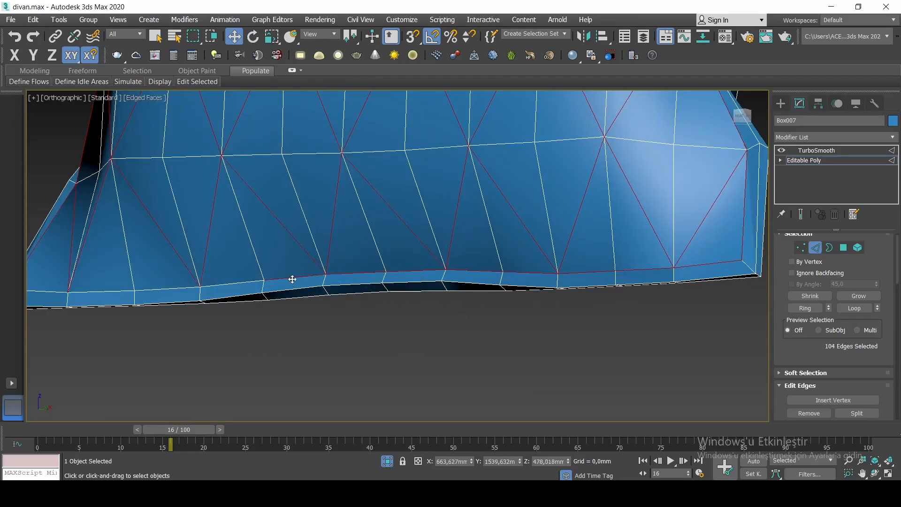
left_click(232, 283, "ctrl")
middle_click_drag(212, 276, 497, 277)
middle_click_drag(497, 277, 532, 277, "alt")
left_click(508, 276, "ctrl")
left_click(450, 277, "ctrl")
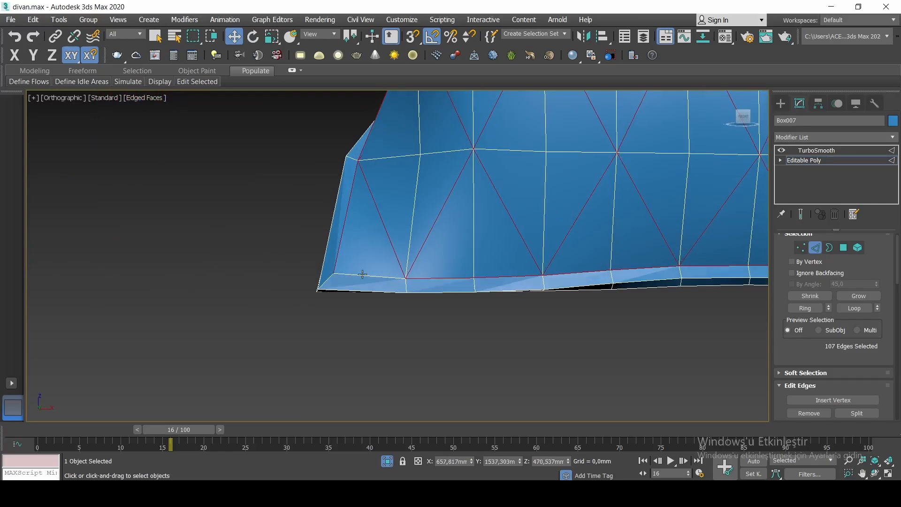
left_click_drag(362, 274, 364, 273, "ctrl")
key("F3")
scroll(375, 272, "up", 1)
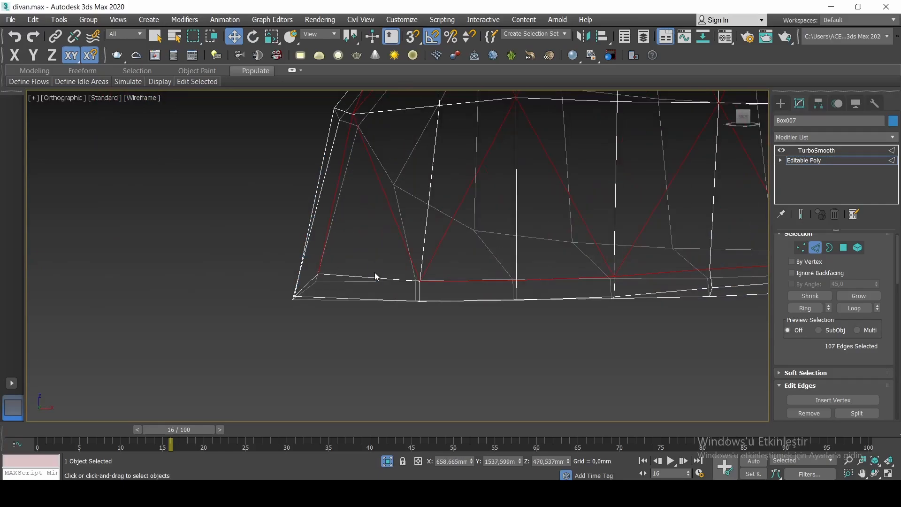
key("F3")
key("F4")
left_click(370, 277, "ctrl")
scroll(441, 238, "down", 5)
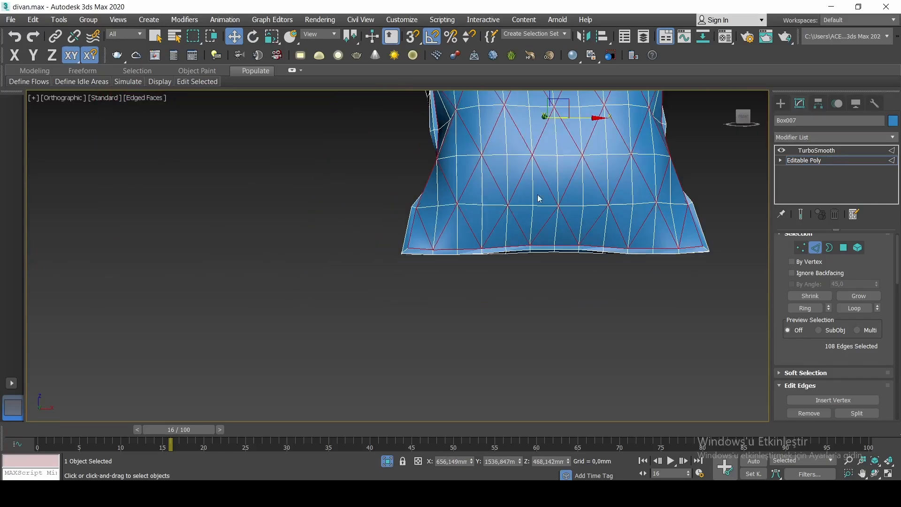
Add the seam edges around the pillow's back face to the selection and check it from several sides.
middle_click_drag(538, 196, 565, 298)
middle_click_drag(565, 299, 547, 239, "alt")
middle_click_drag(547, 239, 479, 267)
middle_click_drag(478, 267, 520, 163, "alt")
scroll(520, 163, "up", 5)
double_click(504, 167, "ctrl")
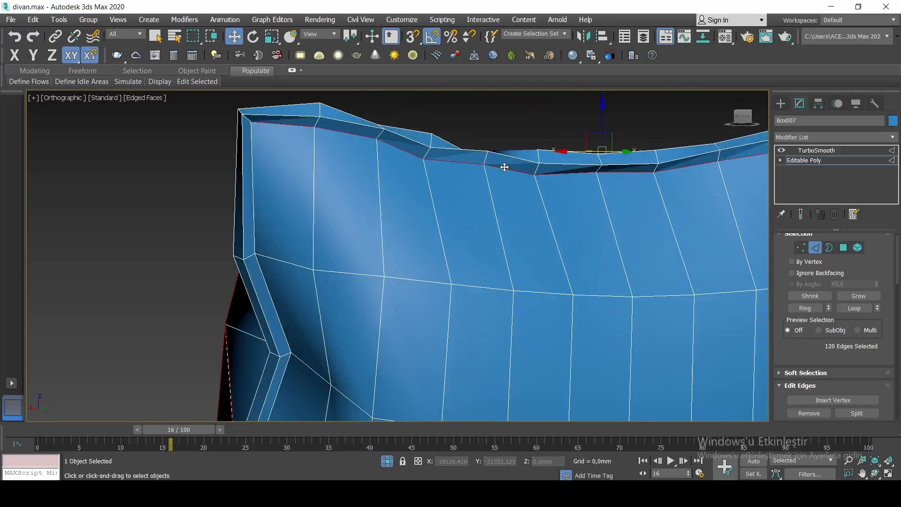
double_click(252, 178, "ctrl")
scroll(254, 181, "down", 4)
middle_click_drag(418, 319, 405, 239)
scroll(343, 371, "down", 3)
scroll(466, 253, "up", 3)
scroll(466, 255, "down", 5)
scroll(405, 238, "up", 4)
middle_click_drag(461, 247, 430, 250, "alt")
scroll(877, 374, "down", 2)
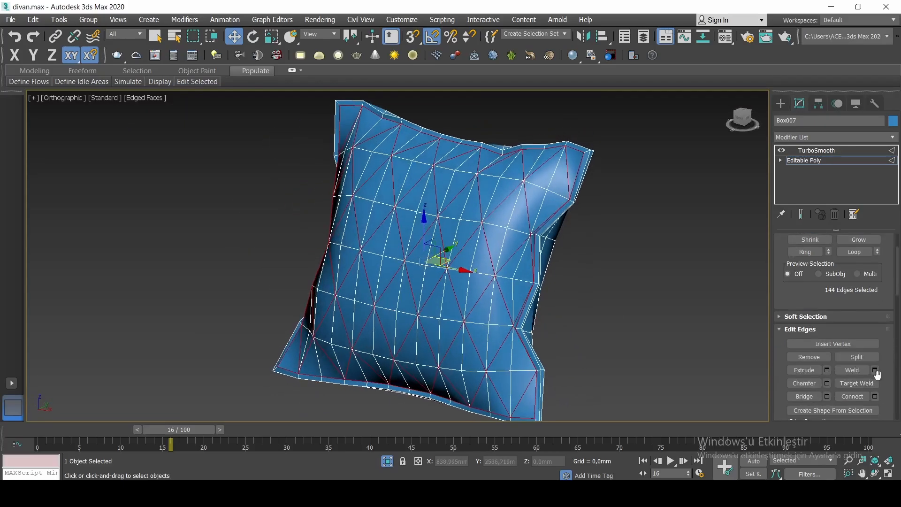
Extrude the selected diagonal and seam edges with a height of -6 mm and a width of 3 mm.
scroll(877, 374, "down", 1)
left_click(827, 327)
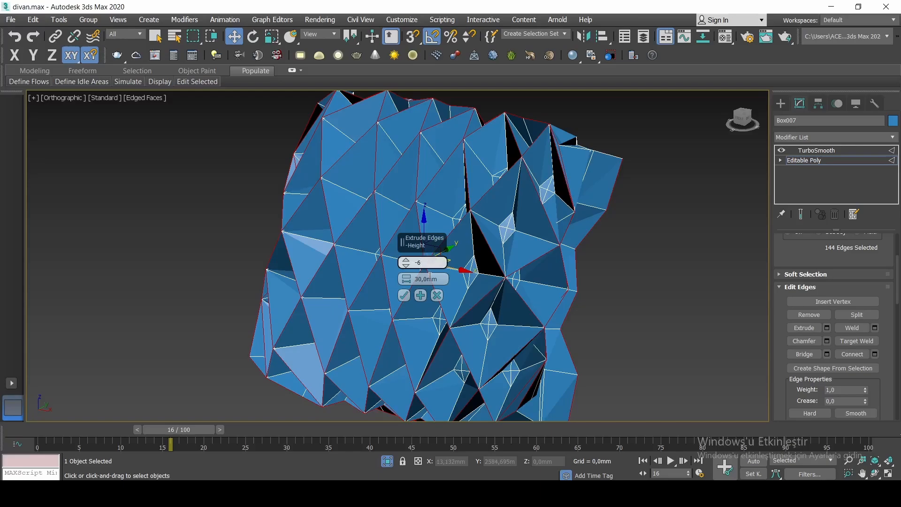
type("-6")
key("Tab")
type("3")
key("Tab")
scroll(470, 224, "up", 6)
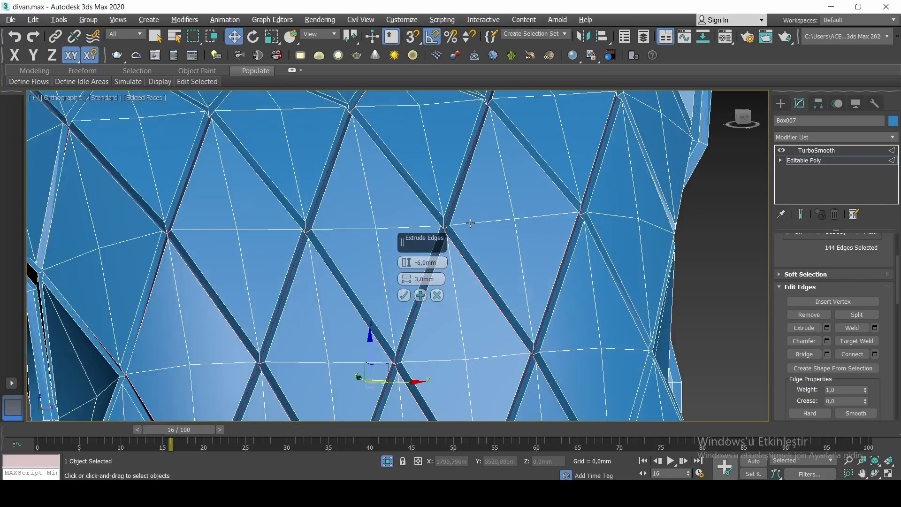
scroll(470, 224, "up", 2)
left_click_drag(405, 280, 405, 276)
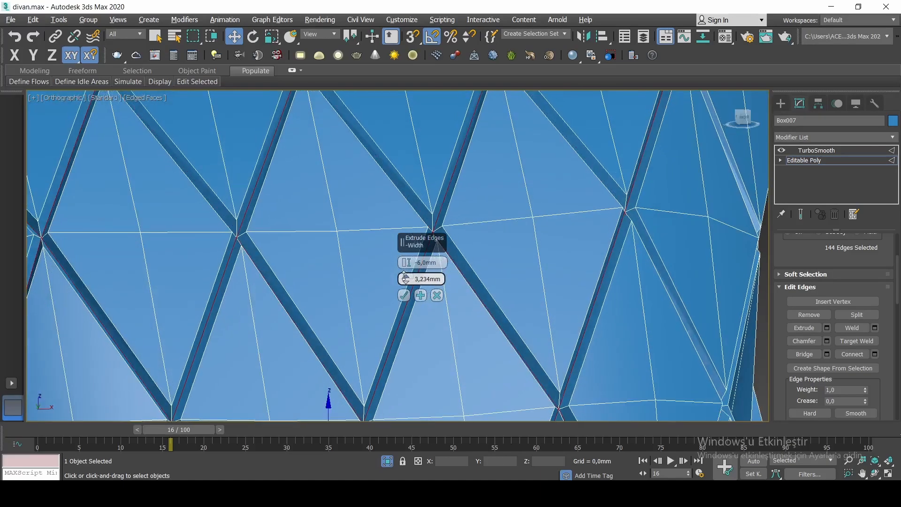
type("3")
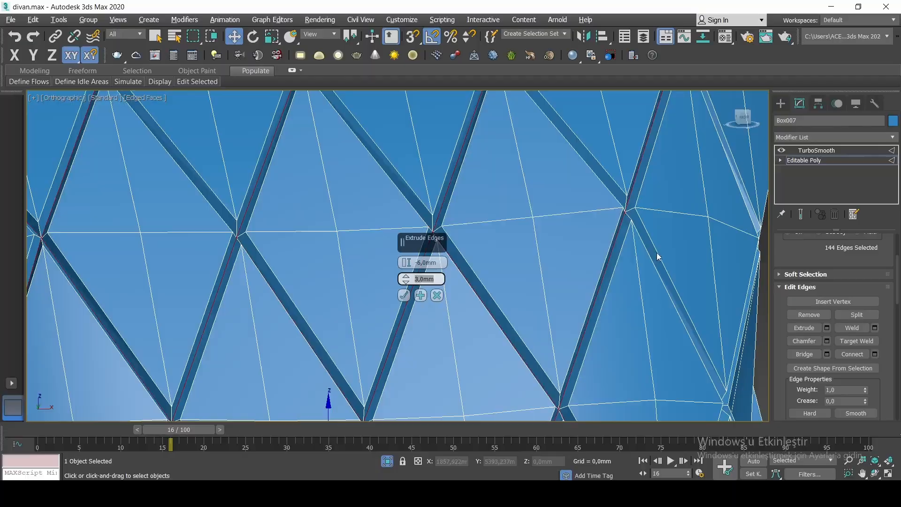
Preview the grooves with TurboSmooth's end result shown, turn the preview off and accept the edge extrusion.
left_click(801, 215)
scroll(589, 242, "down", 8)
scroll(575, 321, "up", 5)
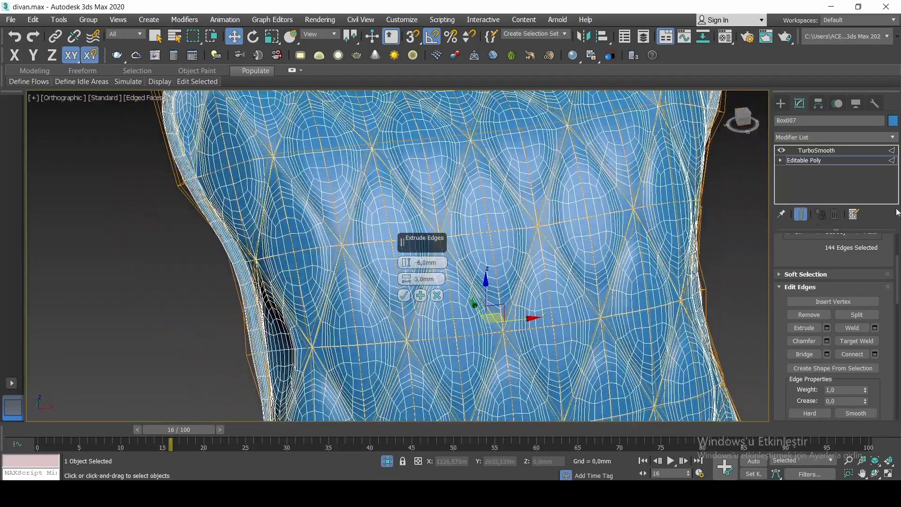
left_click(800, 214)
left_click(404, 294)
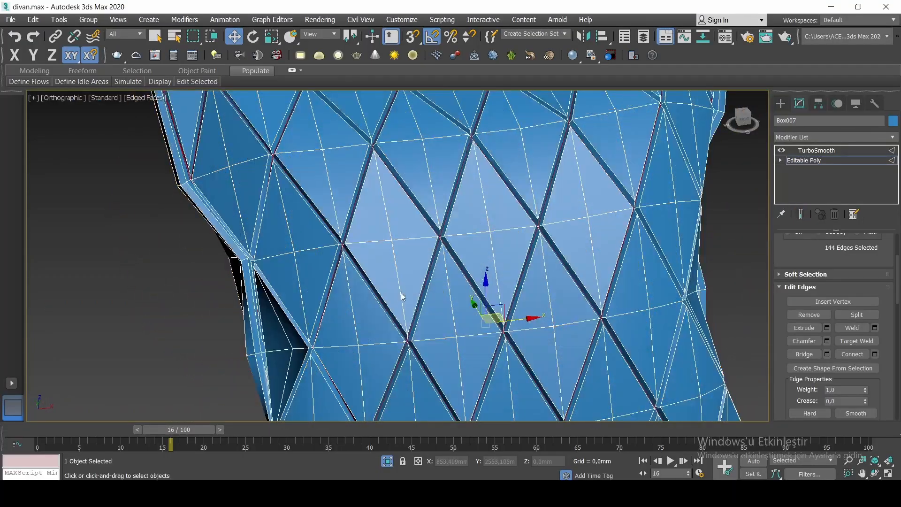
In vertex mode, use Cut with snapping enabled to connect the groove corner vertices at the front face's upper-left seam junction.
scroll(544, 243, "down", 4)
key("1")
middle_click_drag(454, 208, 476, 241)
left_click(462, 236)
right_click(378, 167)
left_click(365, 67)
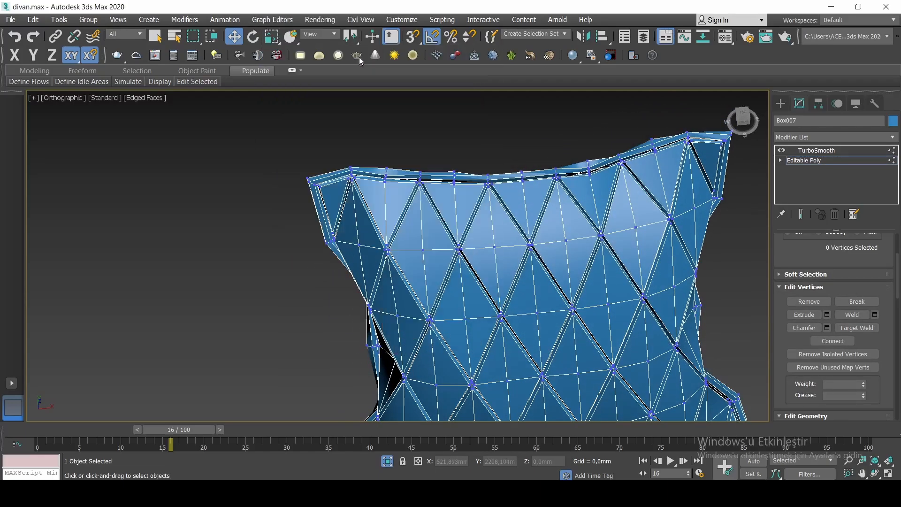
middle_click_drag(369, 197, 434, 230)
scroll(411, 213, "up", 4)
key("s")
scroll(410, 213, "up", 5)
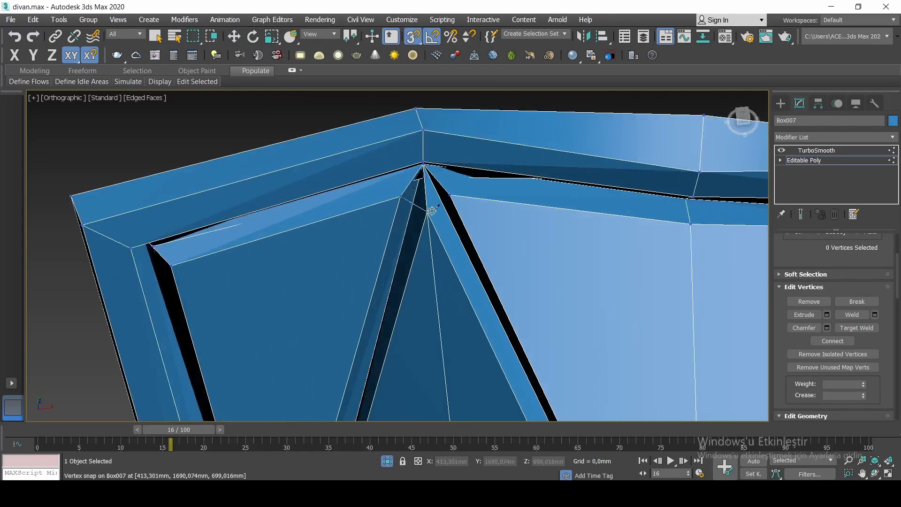
Cut edges between the groove corner vertices at the second and third junctions along the front face's top seam.
scroll(450, 196, "down", 5)
scroll(529, 185, "up", 6)
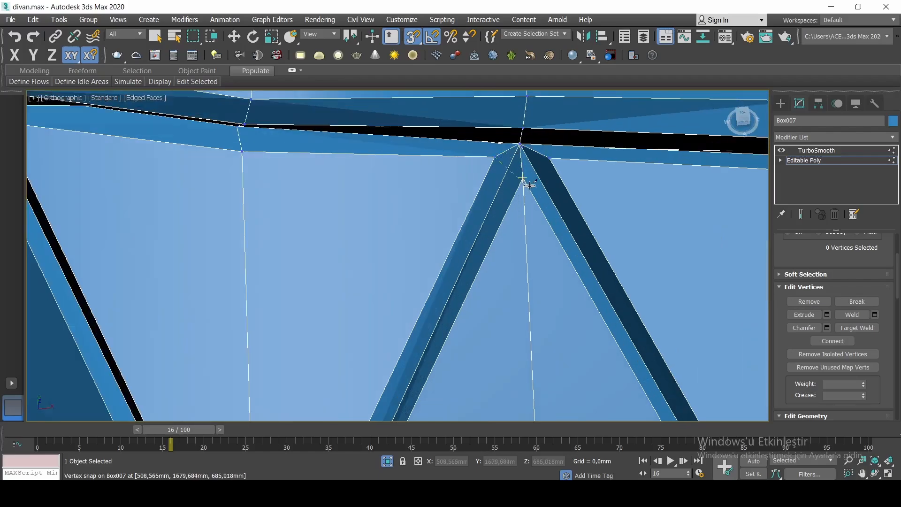
scroll(554, 176, "down", 5)
scroll(499, 177, "up", 6)
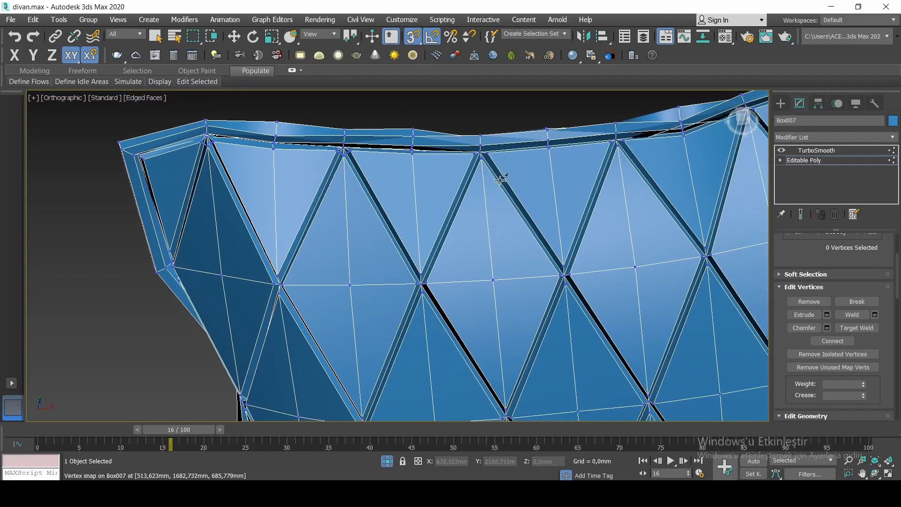
scroll(516, 183, "down", 3)
scroll(545, 197, "up", 4)
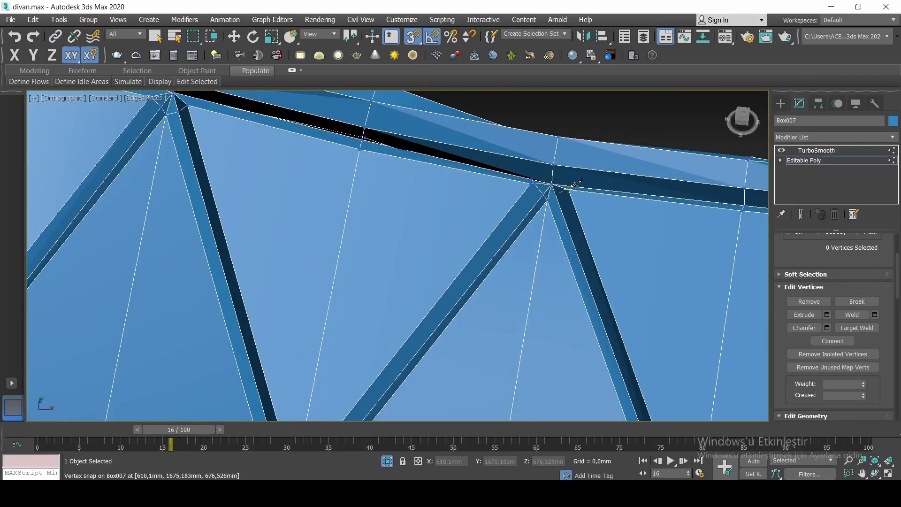
scroll(568, 188, "up", 2)
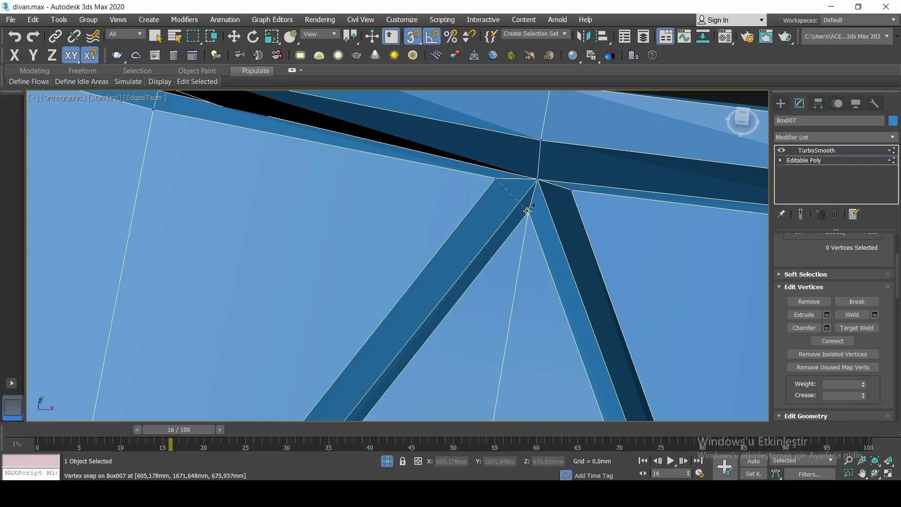
Connect the groove corner vertices with Cut at the remaining three top-seam junctions, up to the upper-right corner.
scroll(568, 186, "down", 3)
scroll(607, 181, "up", 5)
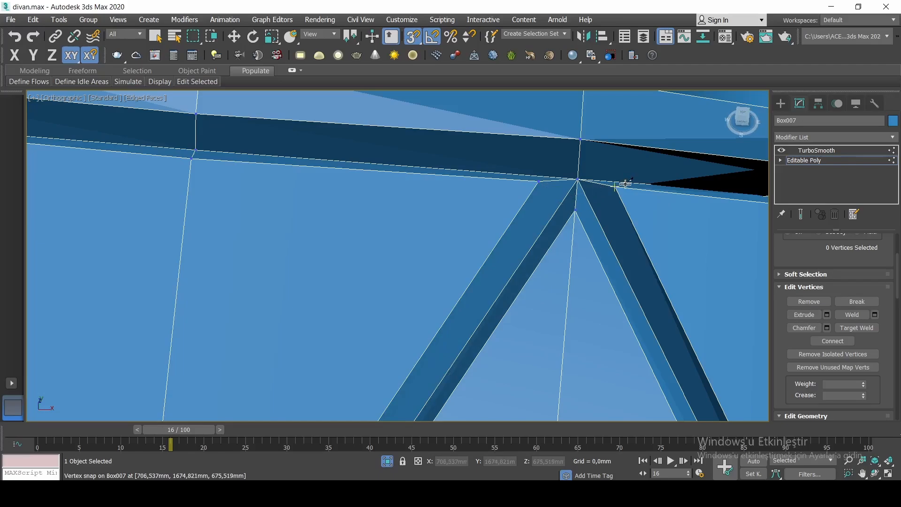
scroll(562, 201, "down", 4)
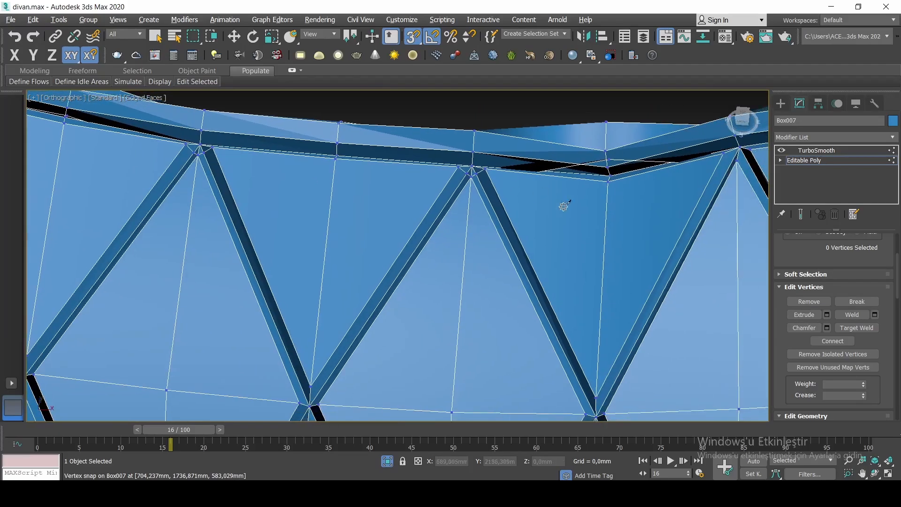
middle_click_drag(563, 205, 676, 200)
scroll(554, 162, "up", 4)
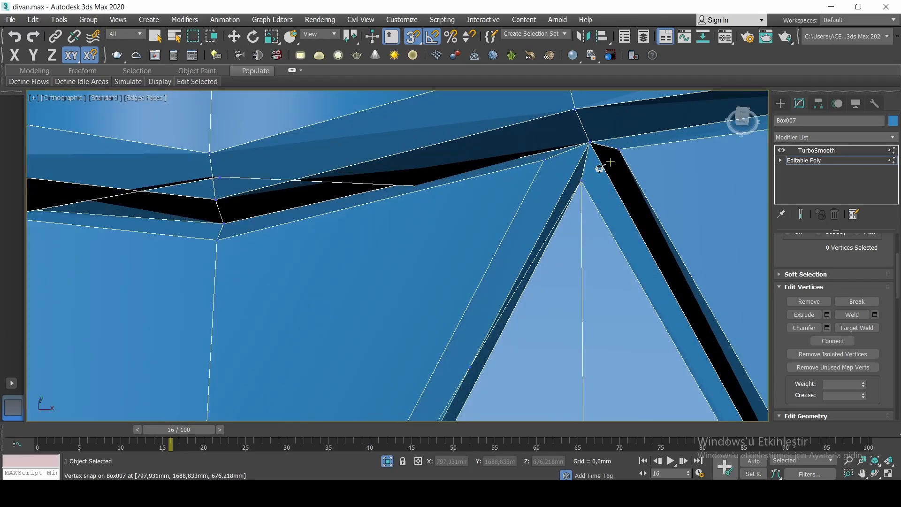
right_click(539, 157)
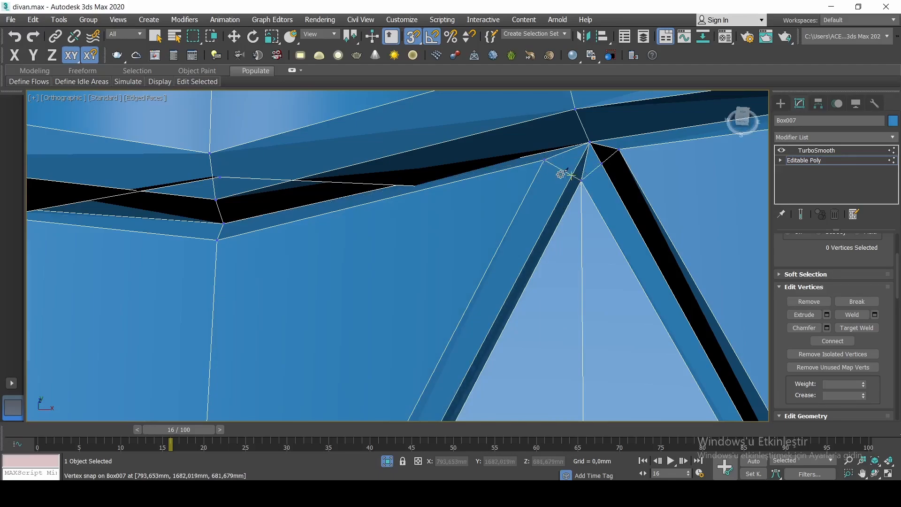
scroll(560, 174, "down", 4)
scroll(570, 135, "up", 4)
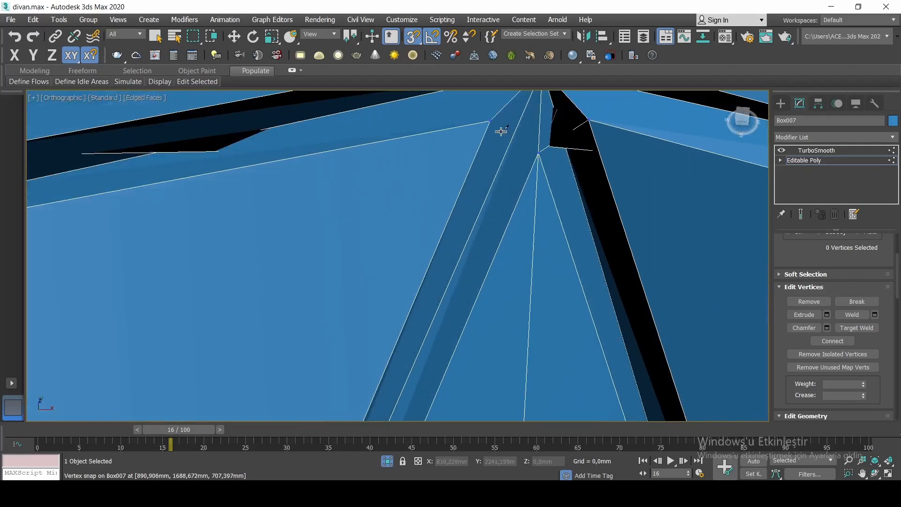
Examine the groove junction on the pillow's right rim and preview TurboSmooth's end result, leaving the preview off.
scroll(579, 140, "down", 6)
middle_click_drag(585, 136, 609, 342)
scroll(545, 191, "up", 3)
scroll(511, 187, "up", 5)
mouse_move(452, 217)
middle_mouse_down("alt")
mouse_move(470, 229)
mouse_move(476, 221)
middle_mouse_up("alt")
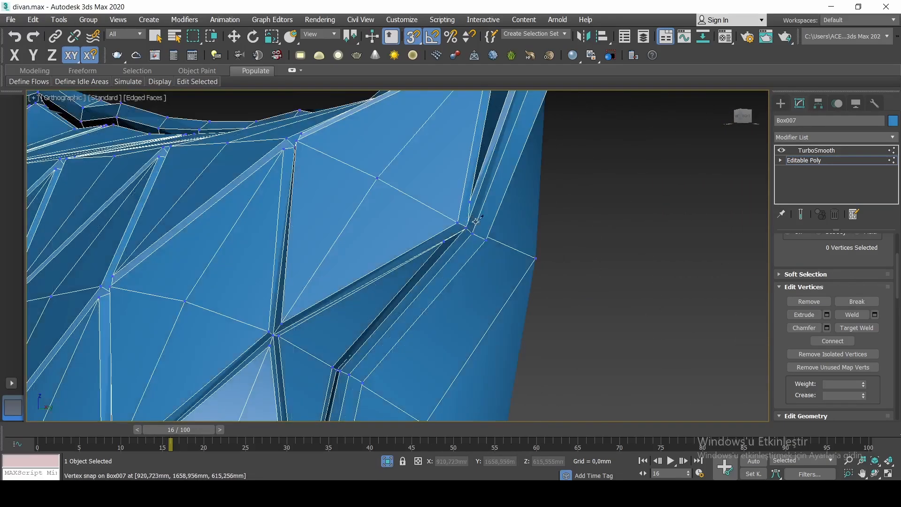
left_click(801, 215)
left_click(801, 214)
scroll(376, 241, "up", 6)
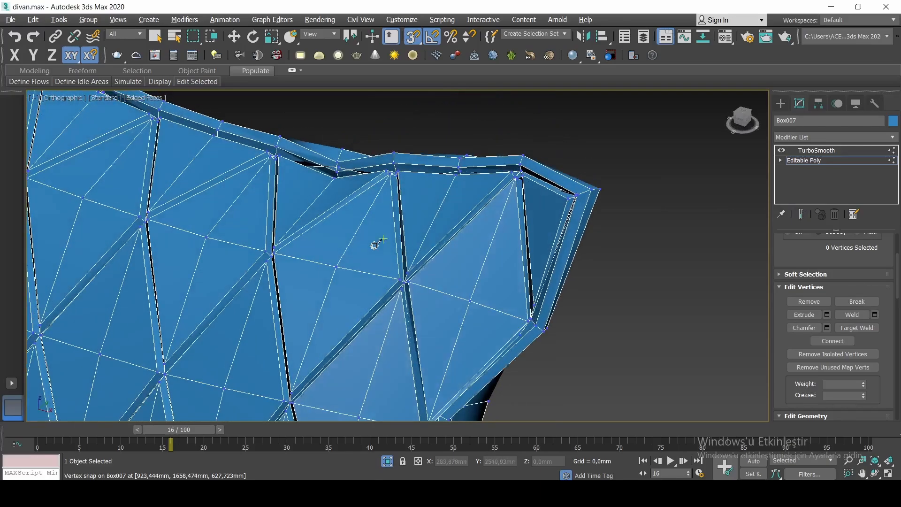
Cut edges around the two rightmost junctions of the second seam row, linking their groove corner vertices.
scroll(427, 296, "up", 4)
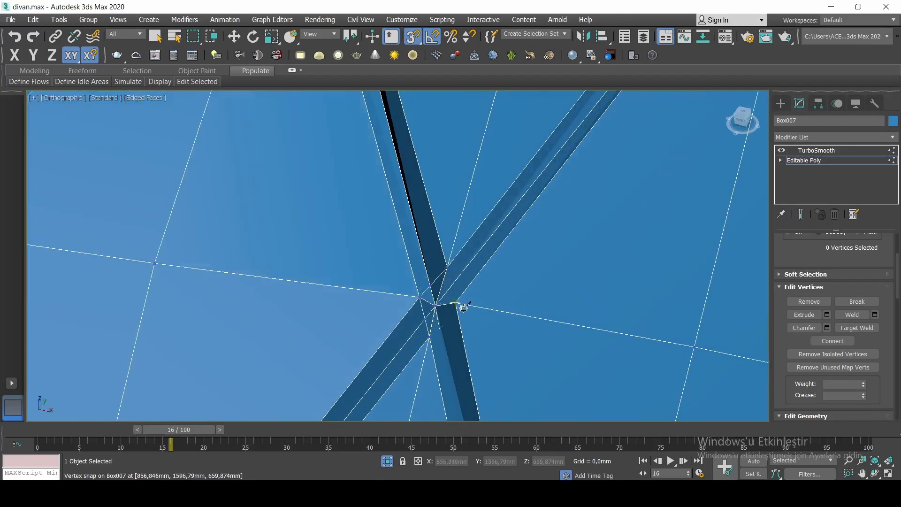
scroll(421, 258, "down", 7)
middle_click_drag(418, 258, 429, 263, "alt")
scroll(323, 252, "up", 6)
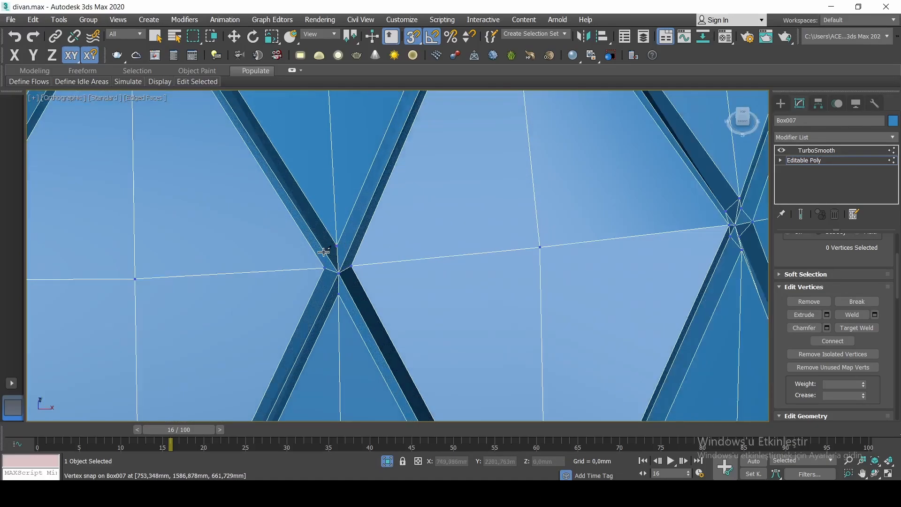
left_click(323, 268)
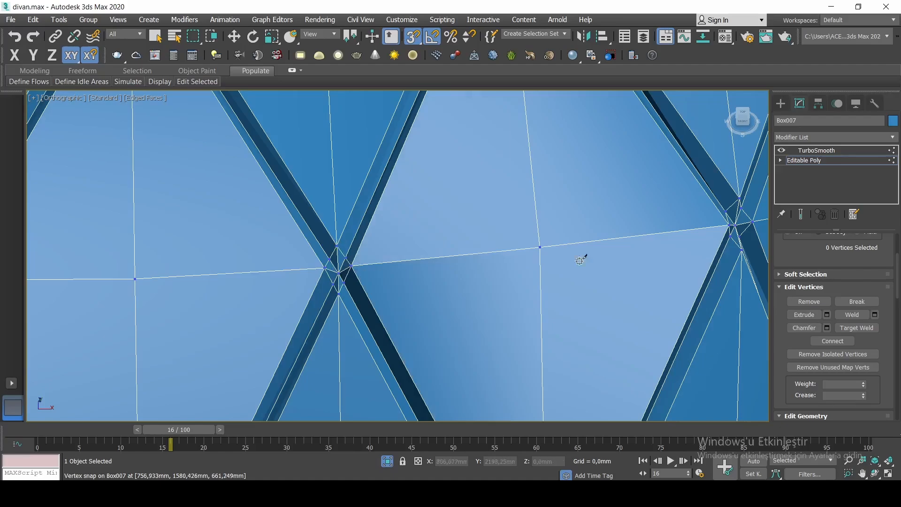
Preview TurboSmooth's end result briefly and cut the corner connections at the middle junction of the second seam row.
left_click(801, 214)
left_click(800, 213)
scroll(374, 248, "down", 2)
middle_click_drag(375, 248, 617, 234)
scroll(230, 234, "up", 2)
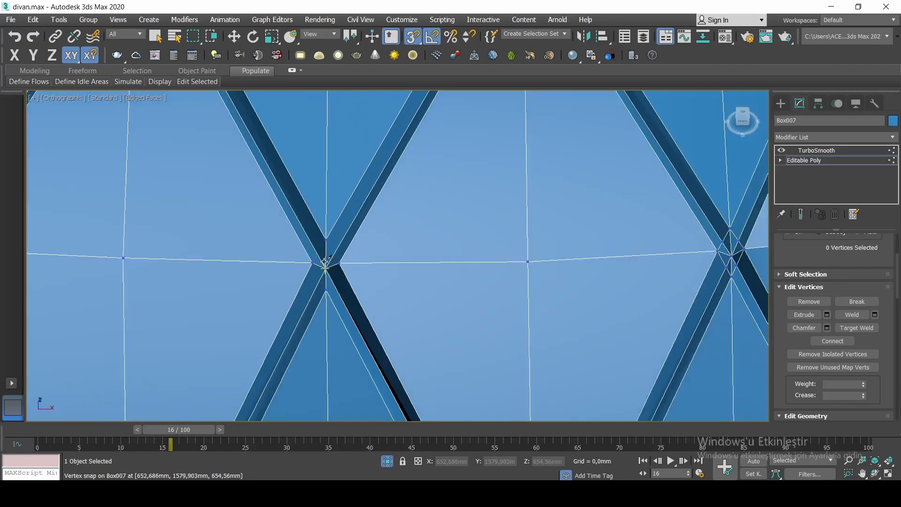
scroll(320, 253, "down", 2)
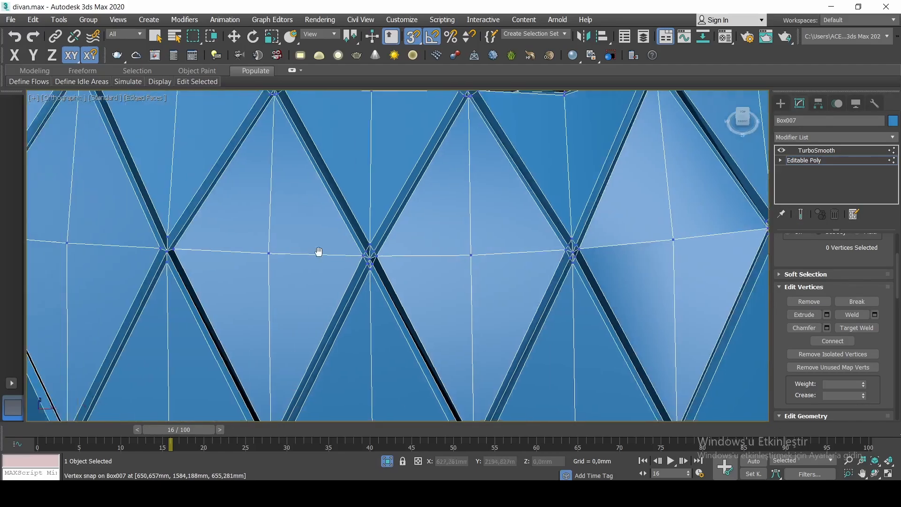
Connect the groove corner vertices with Cut at the two leftmost junctions of the second seam row.
scroll(381, 234, "up", 2)
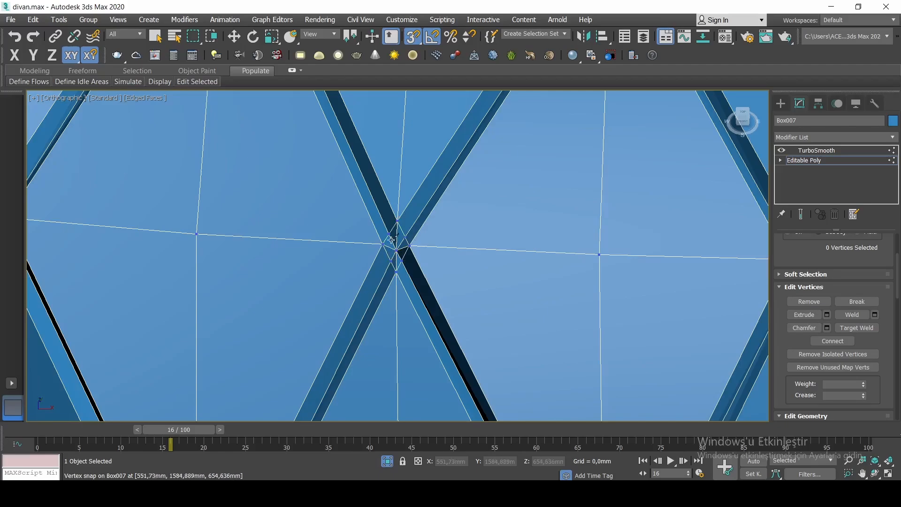
scroll(392, 240, "down", 2)
scroll(476, 234, "up", 3)
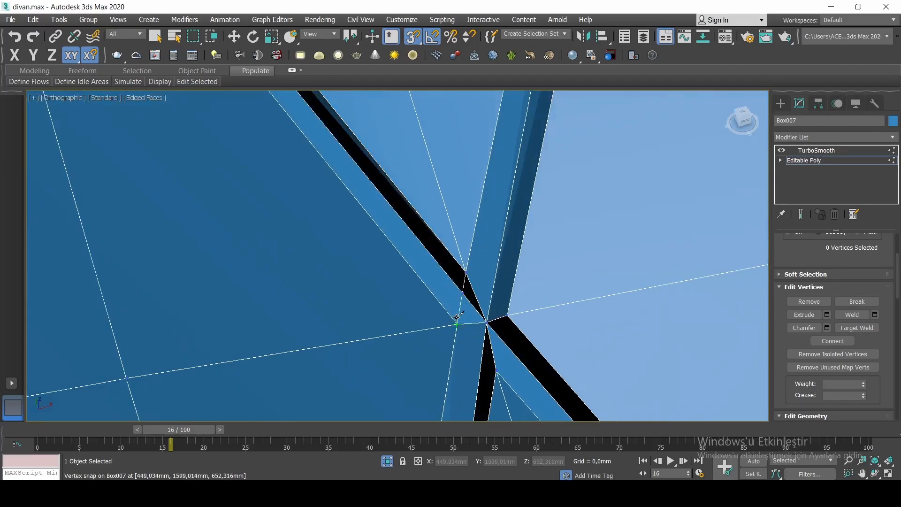
mouse_move(507, 315)
left_mouse_down()
mouse_move(467, 275)
mouse_move(508, 316)
left_mouse_up()
scroll(474, 260, "down", 4)
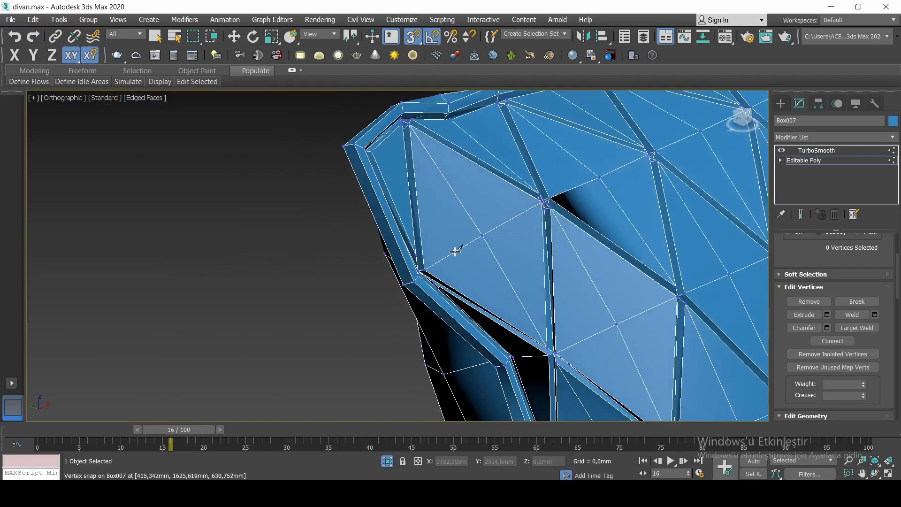
Cut corner connections at the groove junctions on the left and right rims just below the pillow's upper corners.
scroll(455, 251, "up", 5)
scroll(422, 258, "down", 2)
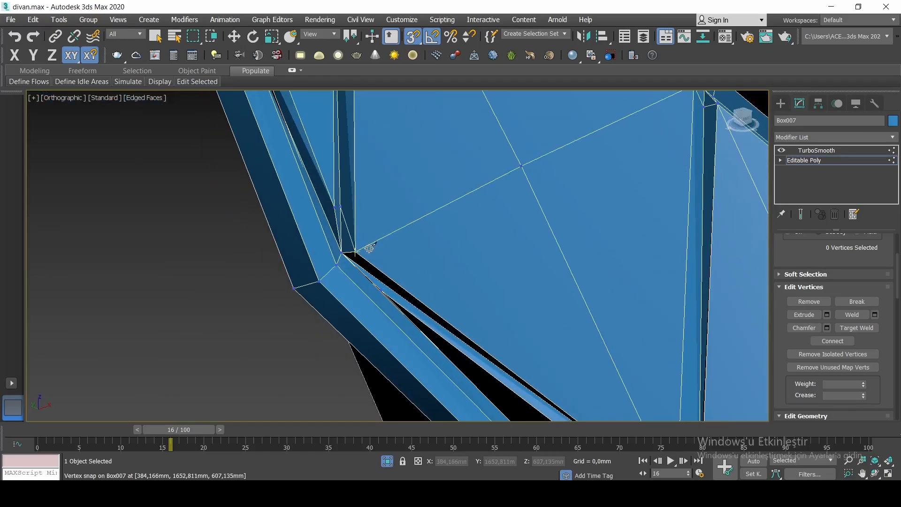
scroll(347, 220, "up", 2)
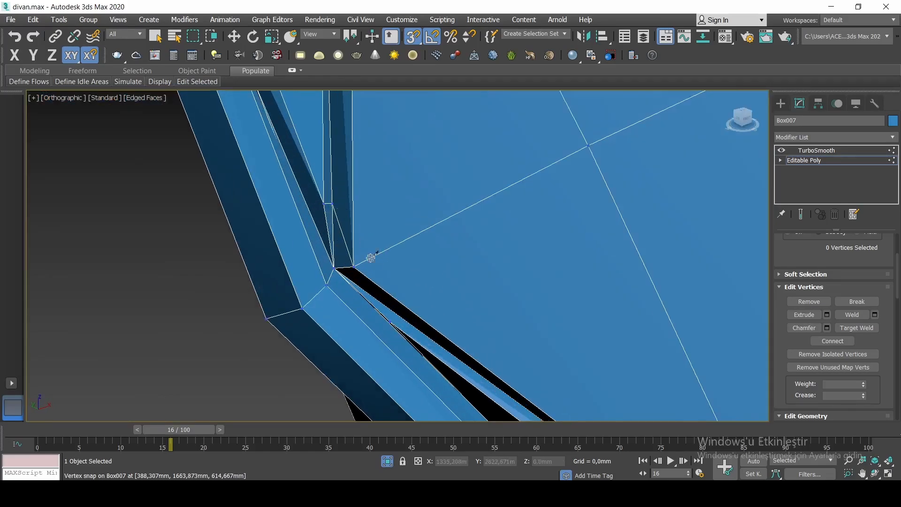
scroll(400, 291, "down", 6)
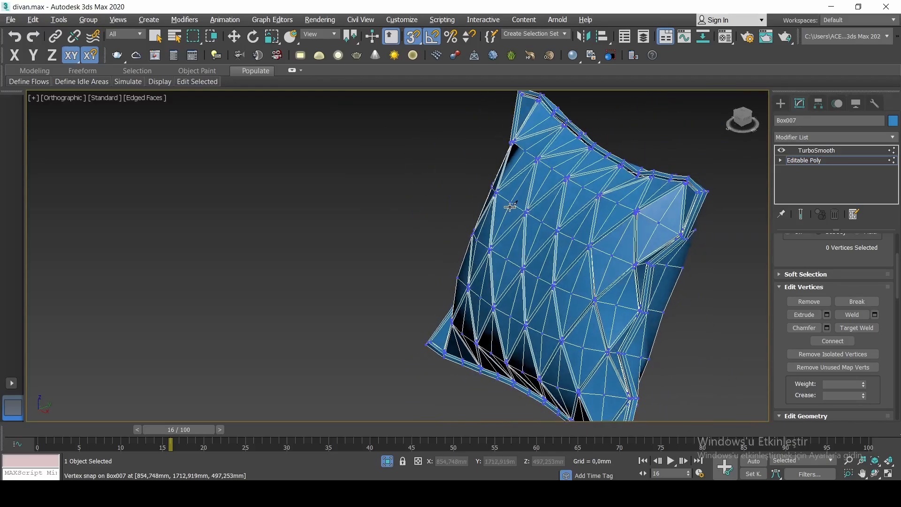
scroll(645, 192, "up", 8)
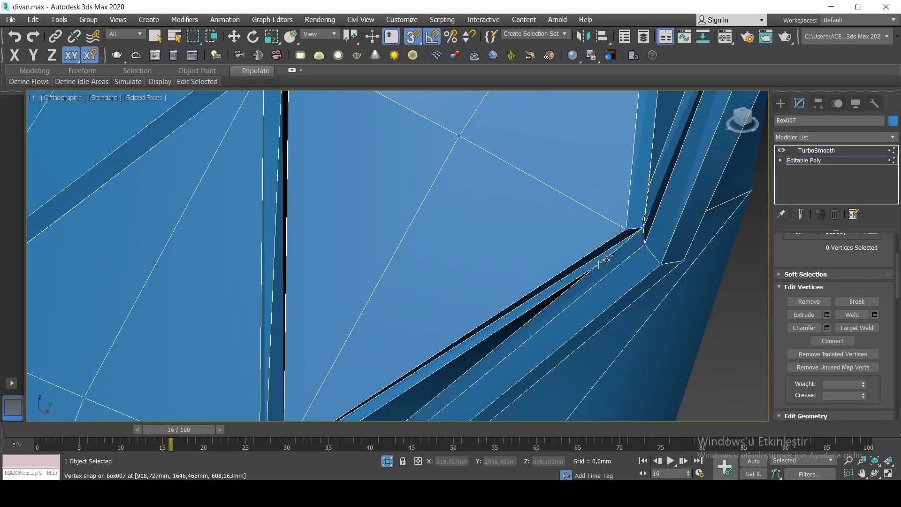
middle_click_drag(651, 213, 629, 206, "alt")
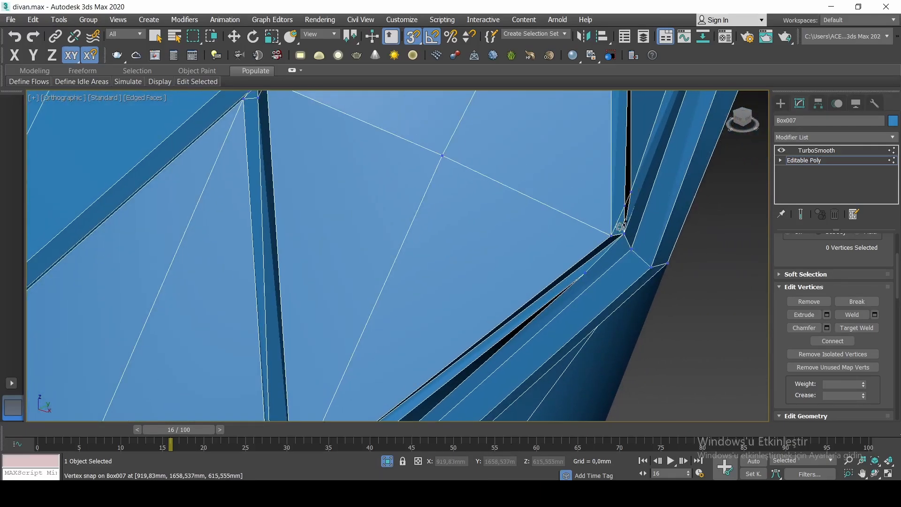
Cut edges between the groove corner vertices at the two leftmost junctions of the third seam row.
scroll(580, 220, "down", 5)
middle_click_drag(282, 211, 424, 199, "alt")
scroll(424, 198, "up", 8)
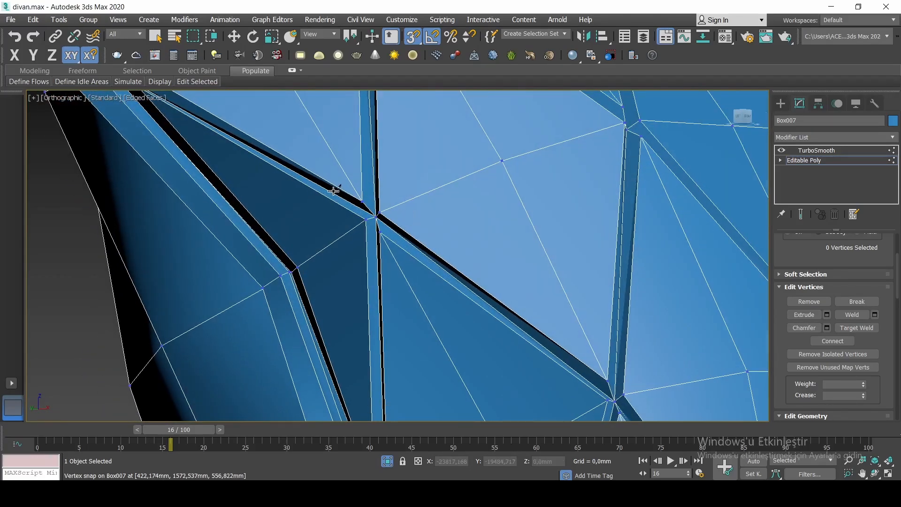
scroll(425, 225, "down", 5)
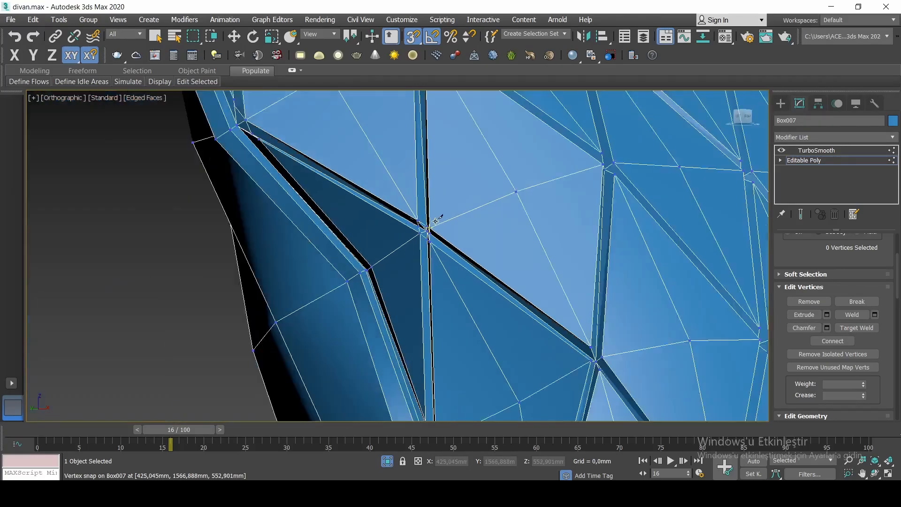
middle_click_drag(429, 225, 506, 247, "alt")
scroll(437, 251, "up", 5)
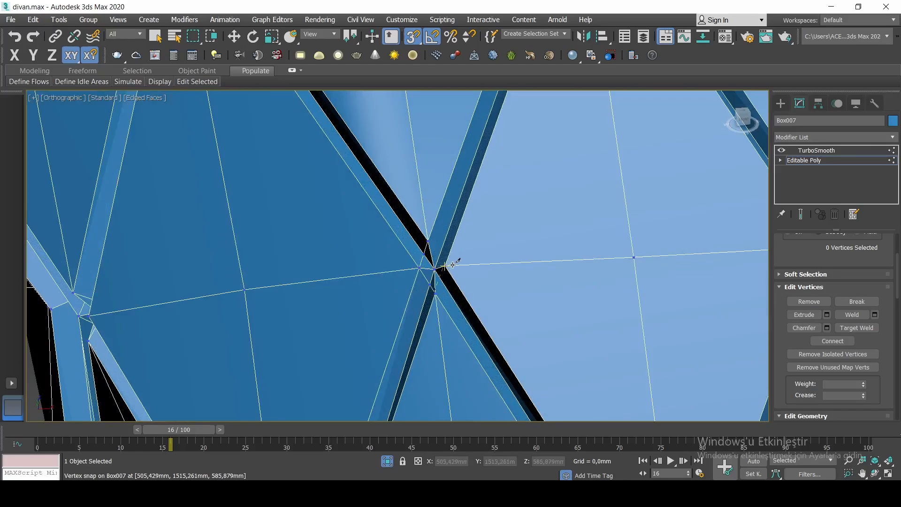
Connect the groove corner vertices with Cut at the third and fourth junctions of the third seam row.
scroll(456, 258, "down", 4)
middle_click_drag(402, 255, 413, 246, "alt")
scroll(414, 245, "up", 3)
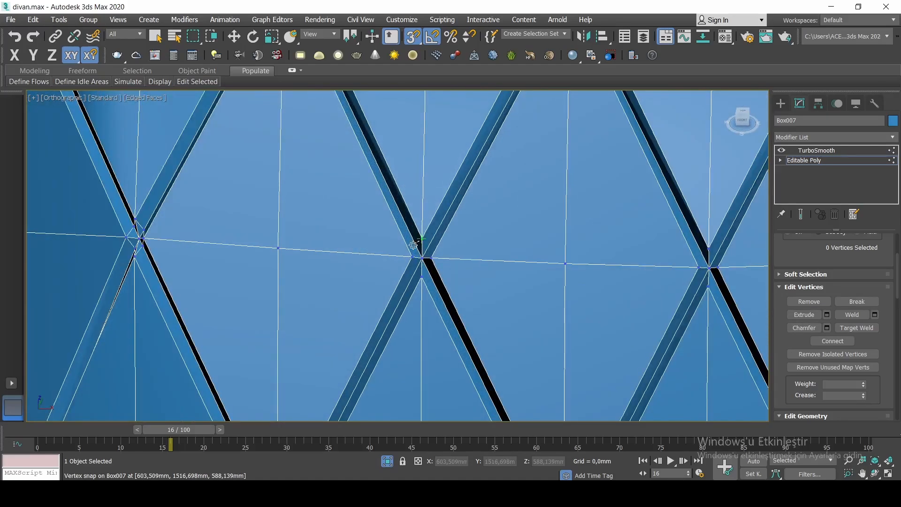
scroll(440, 236, "down", 2)
middle_click_drag(604, 265, 456, 253)
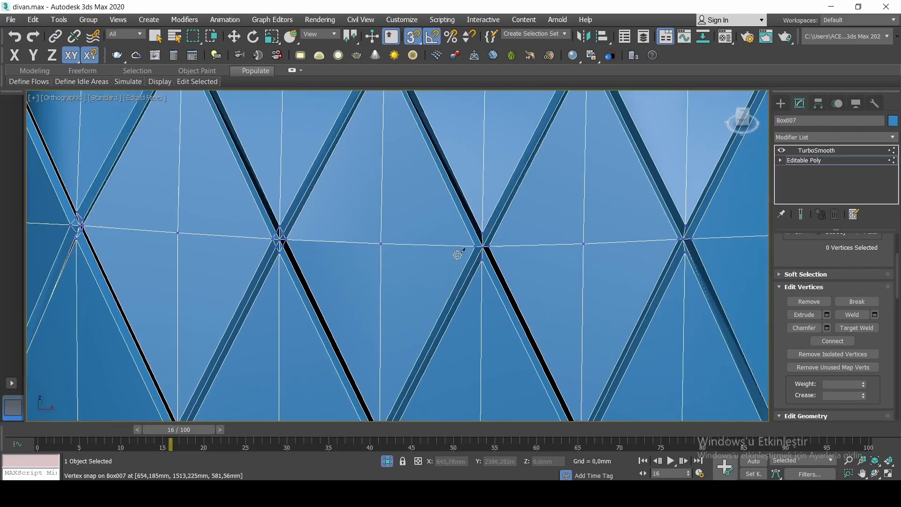
scroll(483, 239, "up", 2)
left_click(479, 229)
left_click(470, 249)
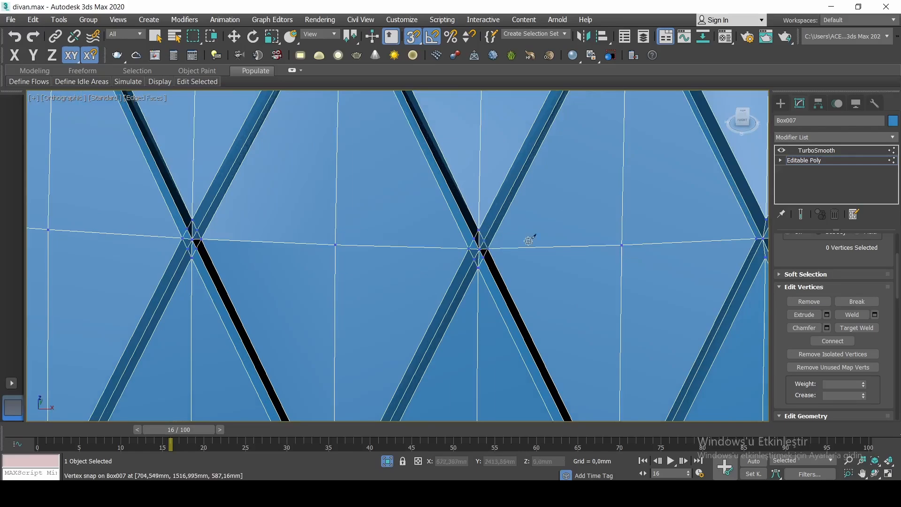
Cut the groove corner connections at the fifth junction of the third seam row and end the cut.
scroll(469, 240, "up", 4)
middle_click_drag(479, 237, 460, 275)
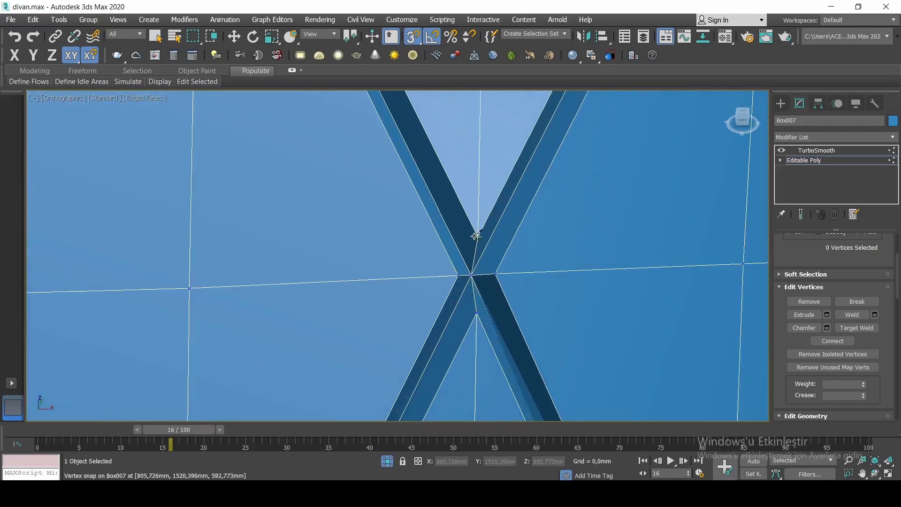
right_click(485, 248)
left_click(469, 145)
left_click(494, 274)
left_click(478, 236)
right_click(499, 275)
scroll(498, 275, "down", 4)
Cut corner connections at the third seam row's right-end junction and at the next right-rim junction below it.
middle_click_drag(567, 272, 442, 234, "alt")
scroll(441, 234, "up", 5)
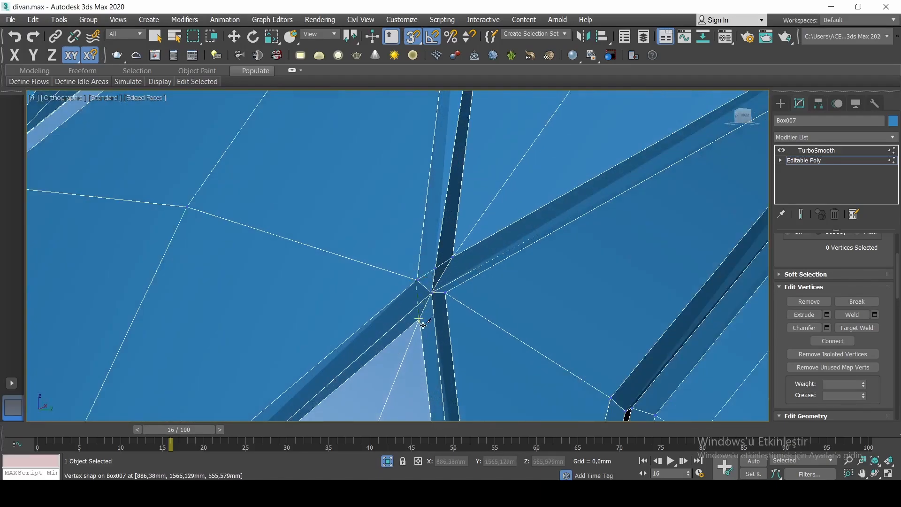
scroll(473, 285, "down", 5)
middle_click_drag(472, 286, 437, 289)
scroll(365, 238, "up", 5)
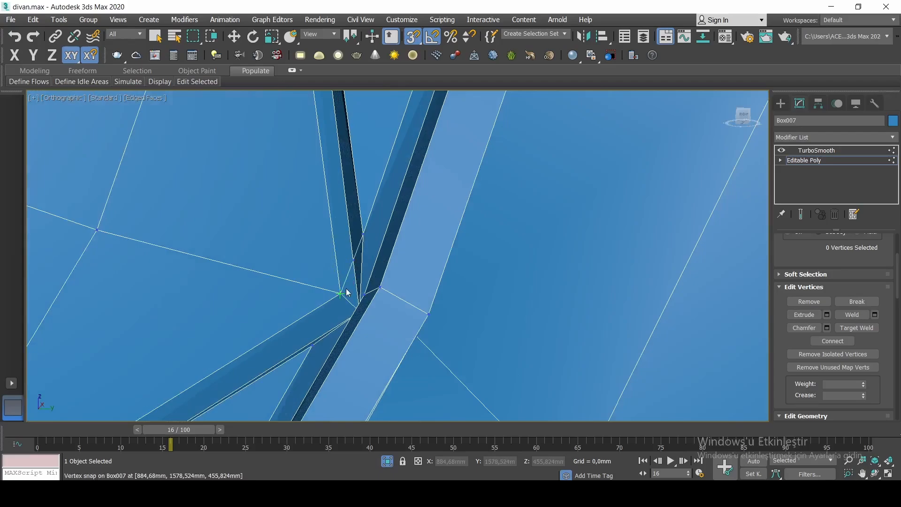
Cut edges between the groove corner vertices at the two rightmost junctions of the fourth seam row.
scroll(313, 274, "down", 5)
scroll(372, 304, "up", 6)
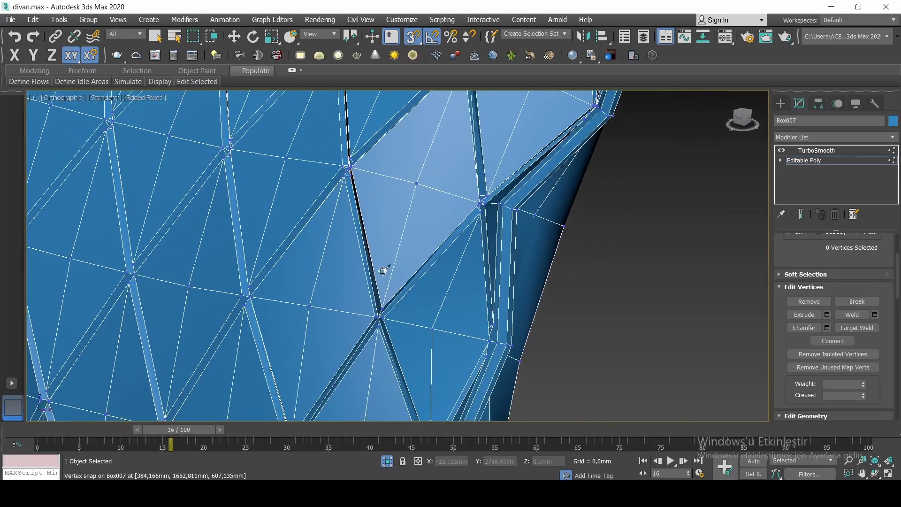
scroll(357, 299, "up", 2)
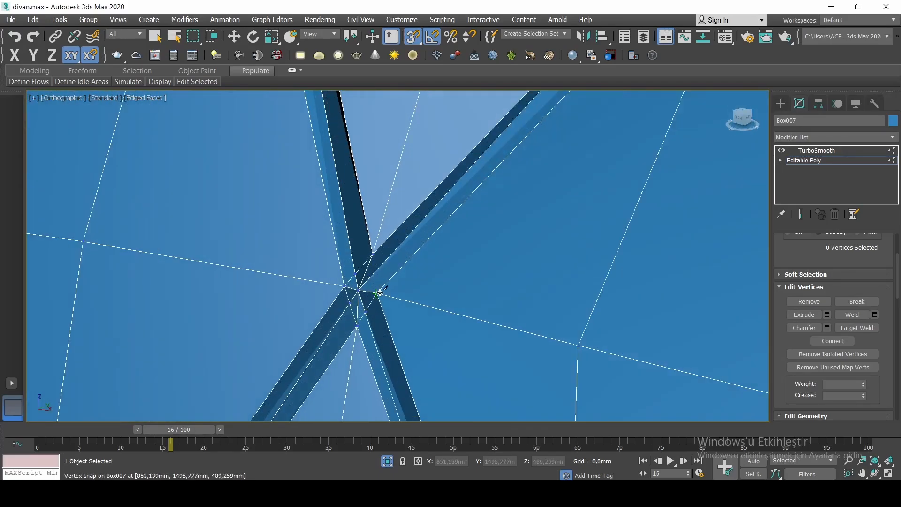
scroll(382, 261, "down", 5)
scroll(369, 271, "up", 6)
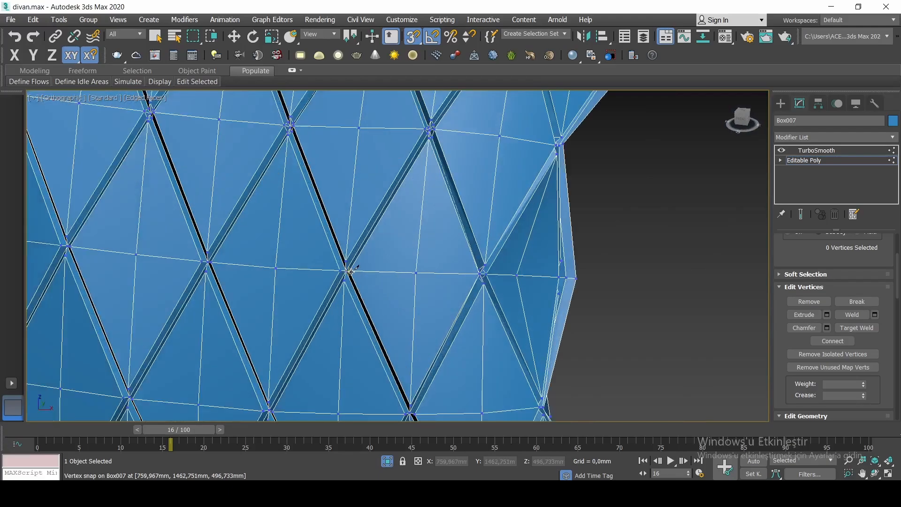
scroll(370, 271, "up", 2)
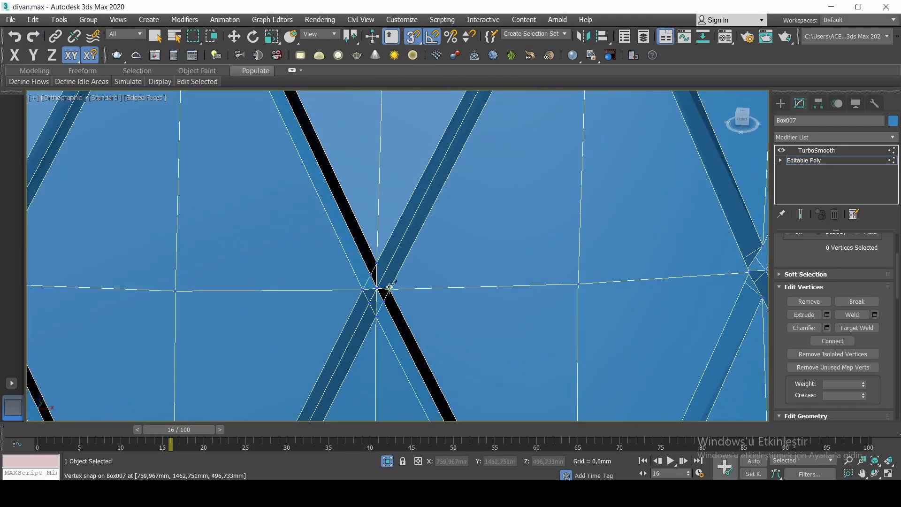
Connect the groove corner vertices with Cut at the third and fourth junctions from the right in the fourth seam row.
scroll(378, 284, "down", 5)
scroll(291, 261, "up", 6)
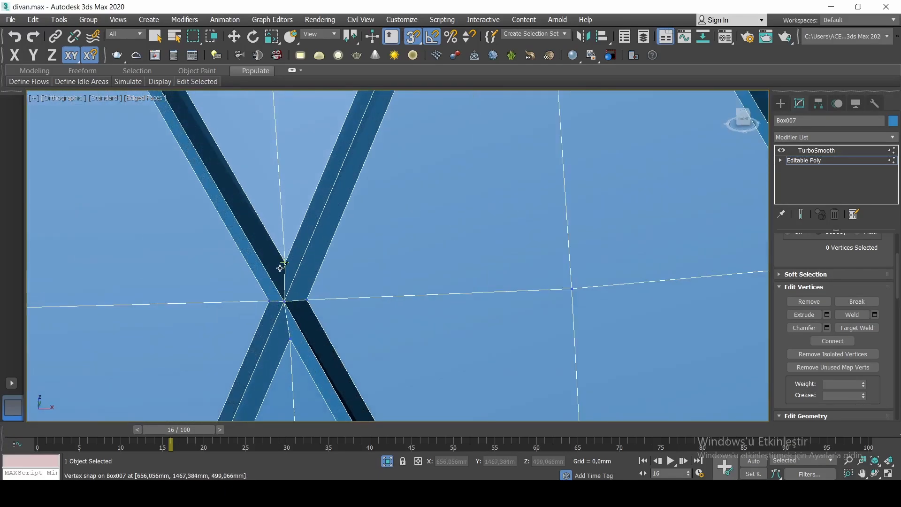
scroll(285, 264, "down", 5)
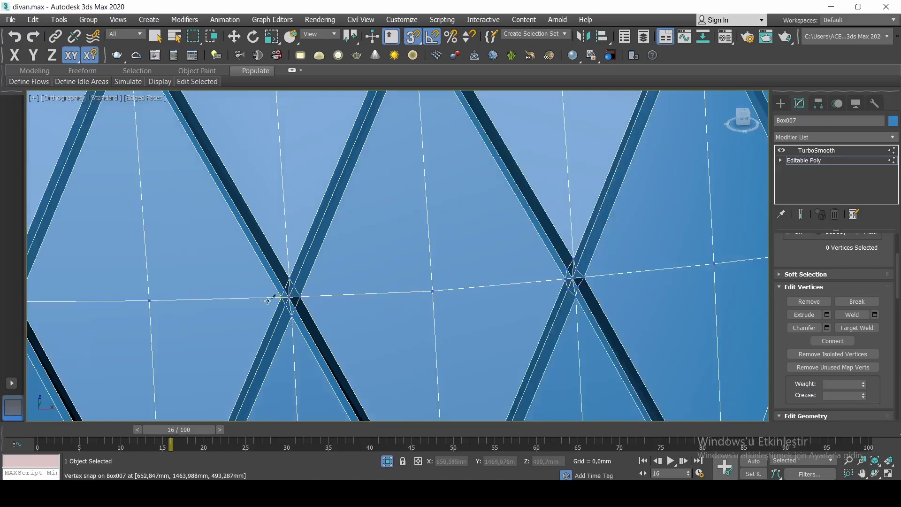
scroll(249, 303, "up", 6)
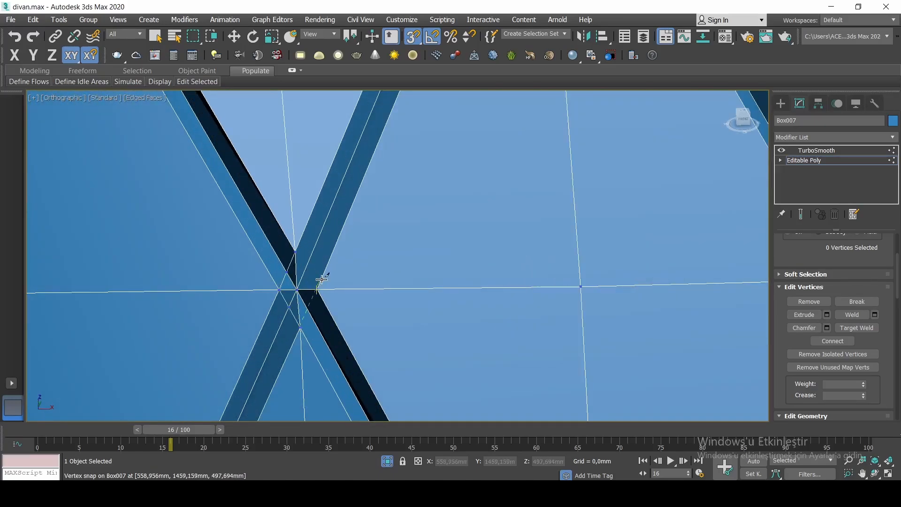
Cut corner connections at the fourth seam row's left-end junction and at the next left-rim junction below it.
scroll(305, 282, "down", 5)
scroll(374, 274, "up", 6)
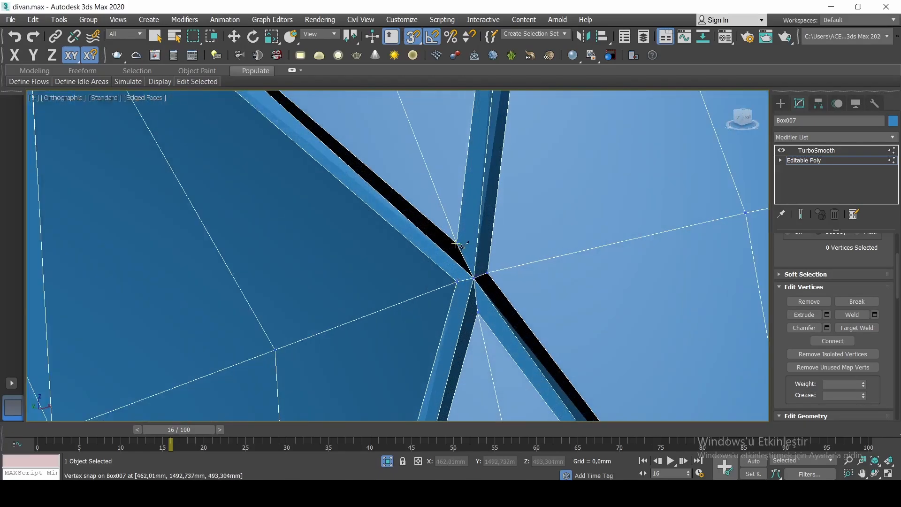
scroll(492, 270, "down", 5)
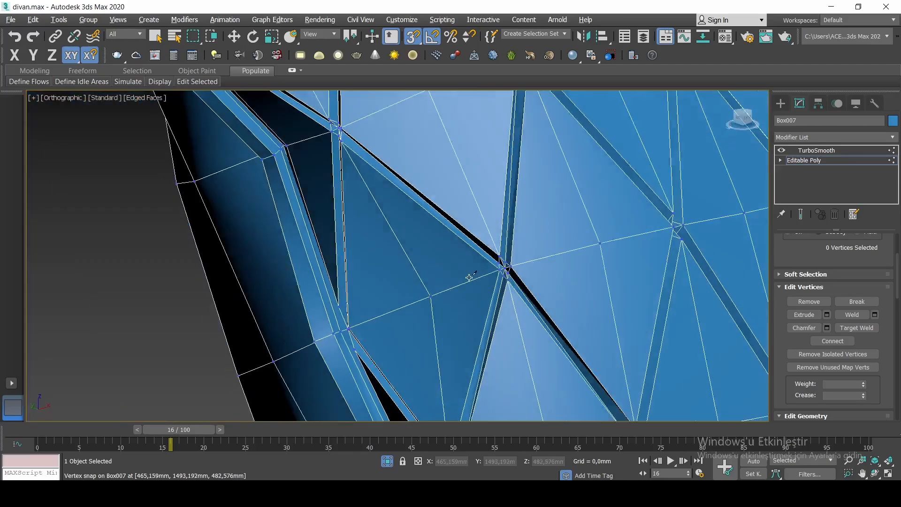
scroll(490, 269, "up", 6)
scroll(498, 290, "up", 2)
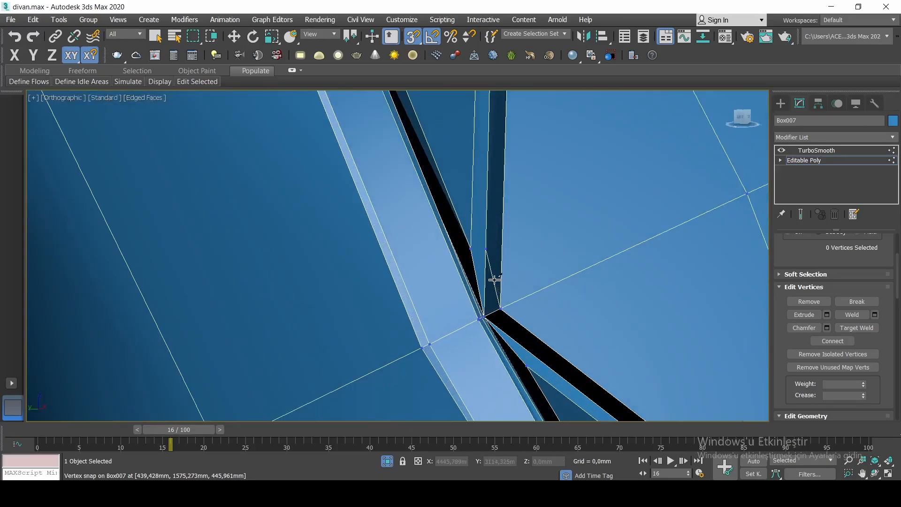
right_click(471, 249)
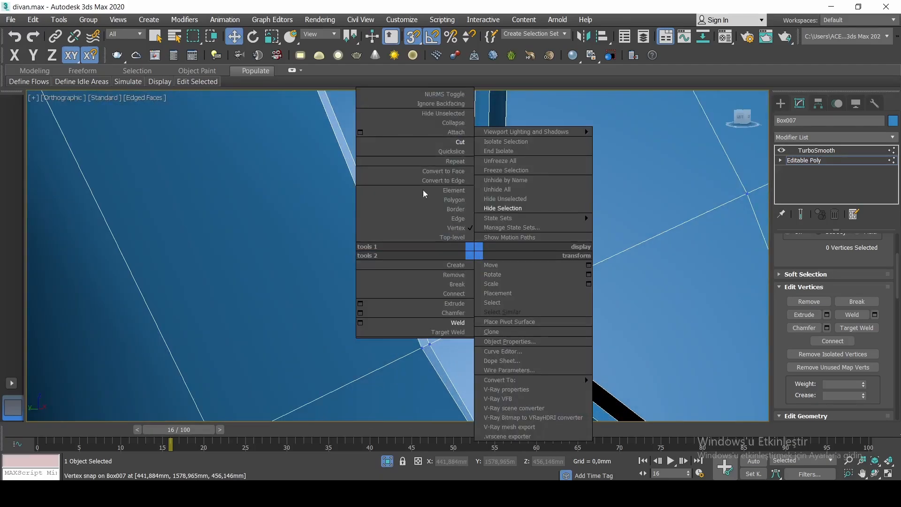
left_click(449, 145)
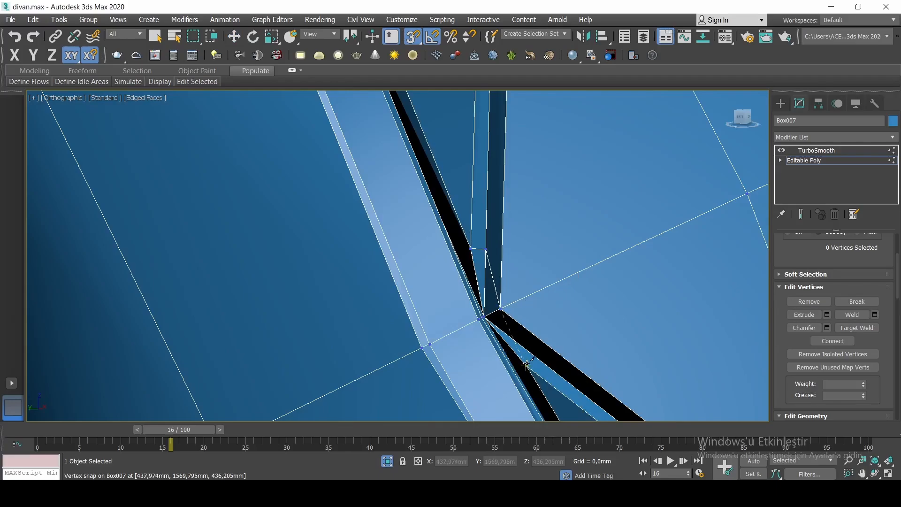
Connect the groove corner vertices with Cut at the left-end junction of the fifth seam row and end the cut.
scroll(526, 364, "down", 4)
scroll(555, 281, "up", 6)
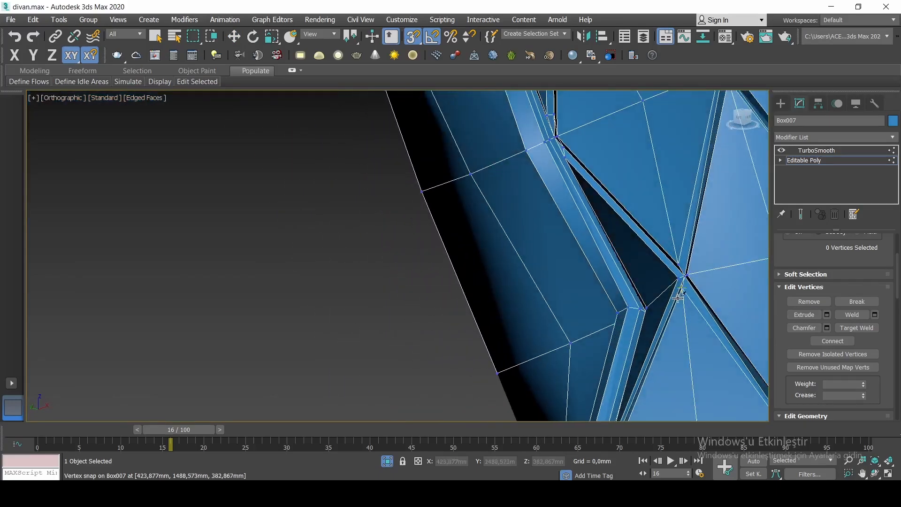
middle_click_drag(677, 298, 519, 281, "alt")
scroll(519, 281, "up", 4)
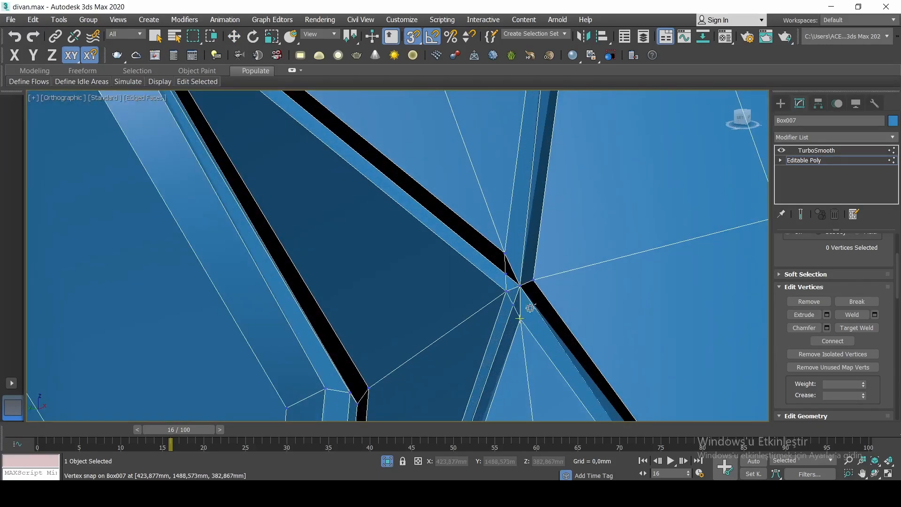
left_click(520, 318)
left_click(533, 280)
right_click(508, 259)
Cut edges between the groove corner vertices at the second junction from the left in the fifth seam row.
scroll(510, 262, "down", 3)
middle_click_drag(646, 267, 766, 279, "alt")
middle_click_drag(336, 274, 393, 272, "alt")
scroll(393, 267, "up", 2)
left_click(395, 248)
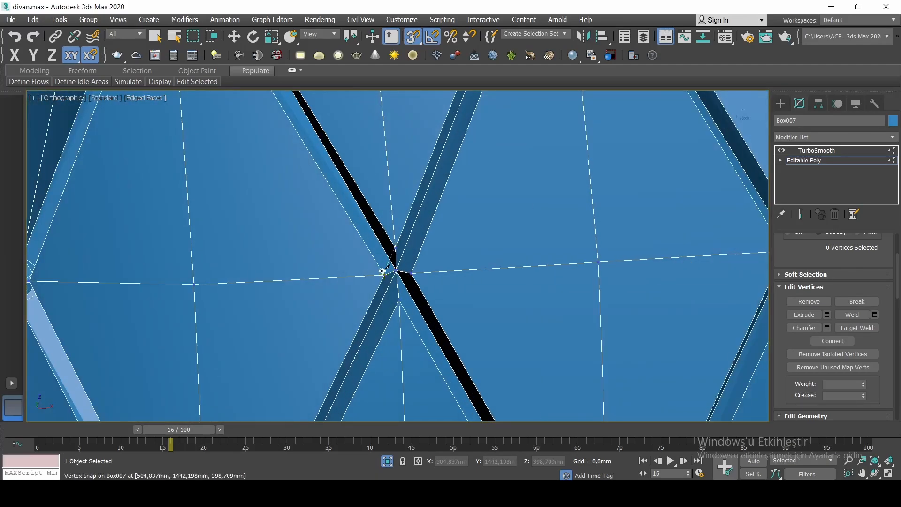
left_click(384, 275)
left_click(399, 300)
Cut the groove corner connections at the third junction from the left in the fifth seam row.
scroll(415, 269, "down", 4)
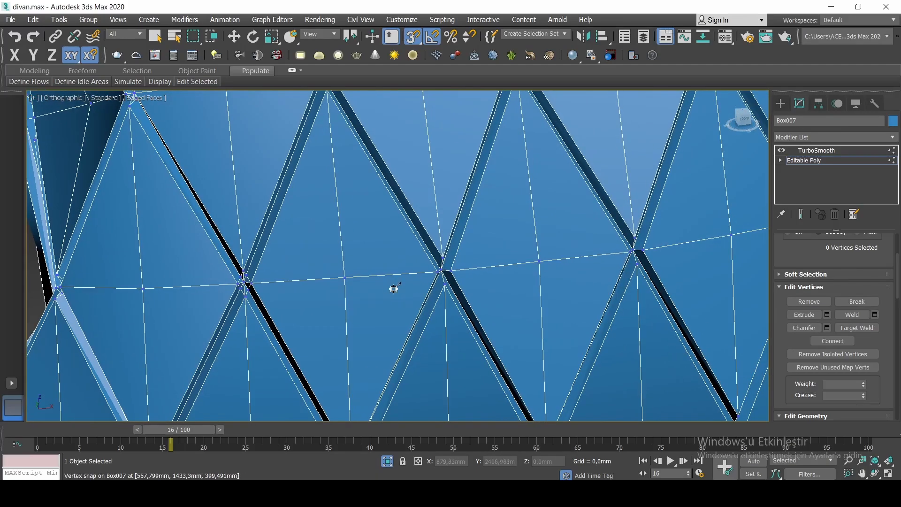
scroll(395, 262, "up", 4)
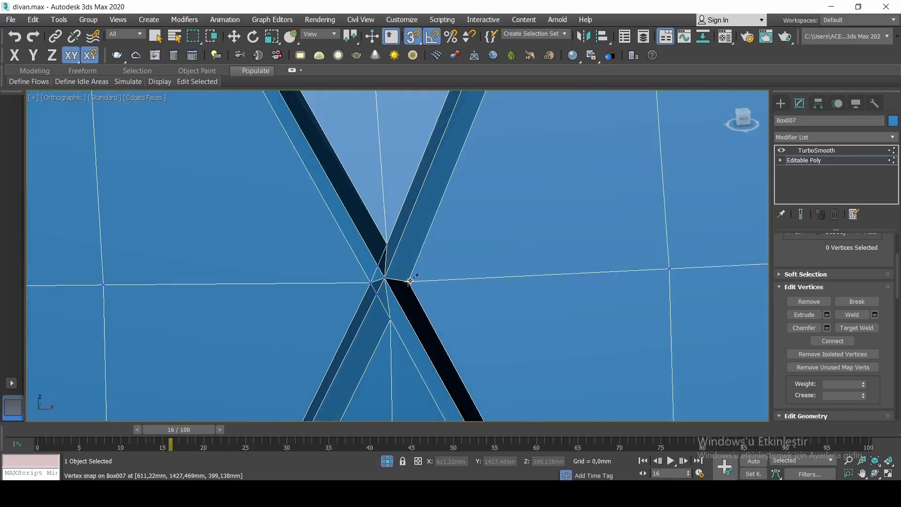
left_click(410, 281)
right_click(397, 268)
right_click(393, 251)
left_click(382, 150)
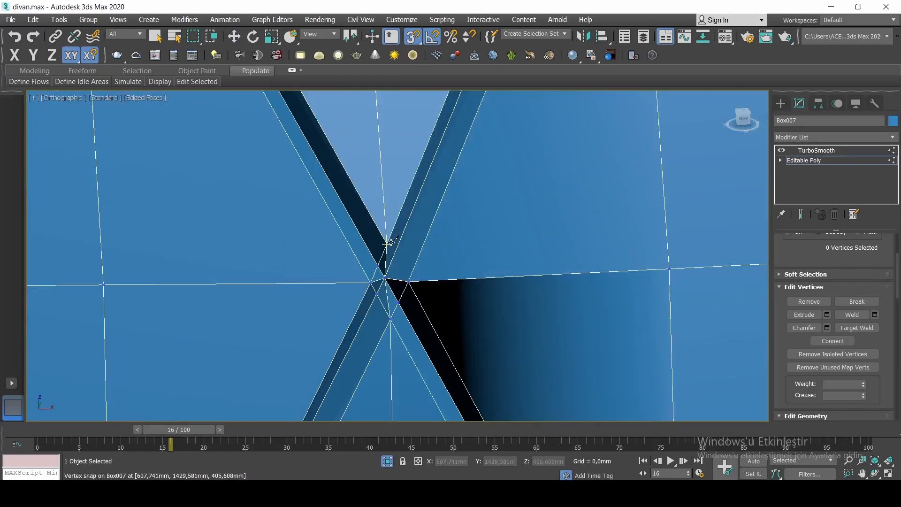
middle_click_drag(404, 264, 399, 263, "alt")
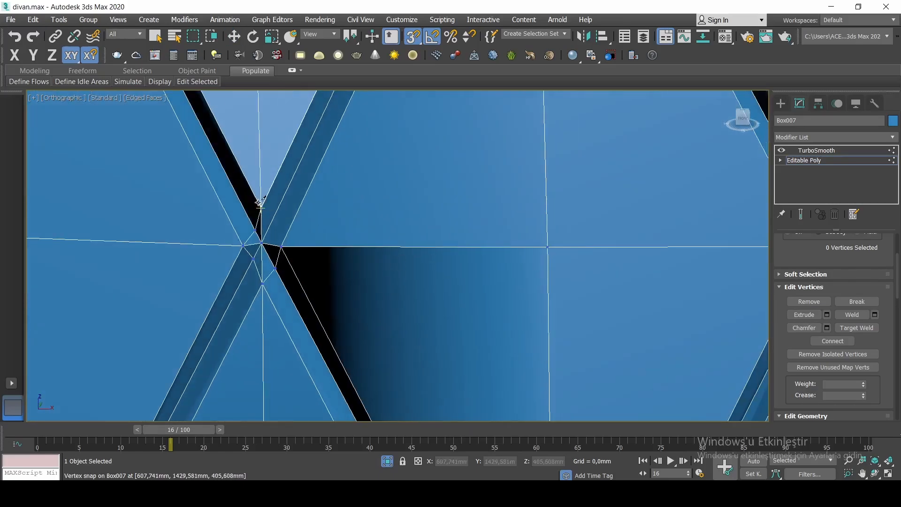
Cut a closed loop through the four groove corner vertices at the fourth junction of the fifth seam row.
scroll(315, 216, "down", 3)
scroll(603, 225, "up", 3)
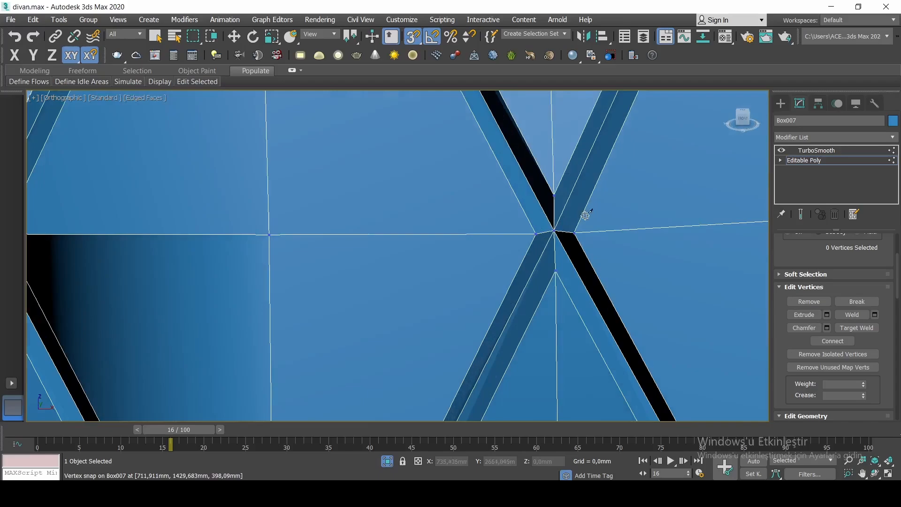
left_click(536, 234)
left_click(554, 195)
left_click(574, 233)
left_click(555, 271)
left_click(536, 234)
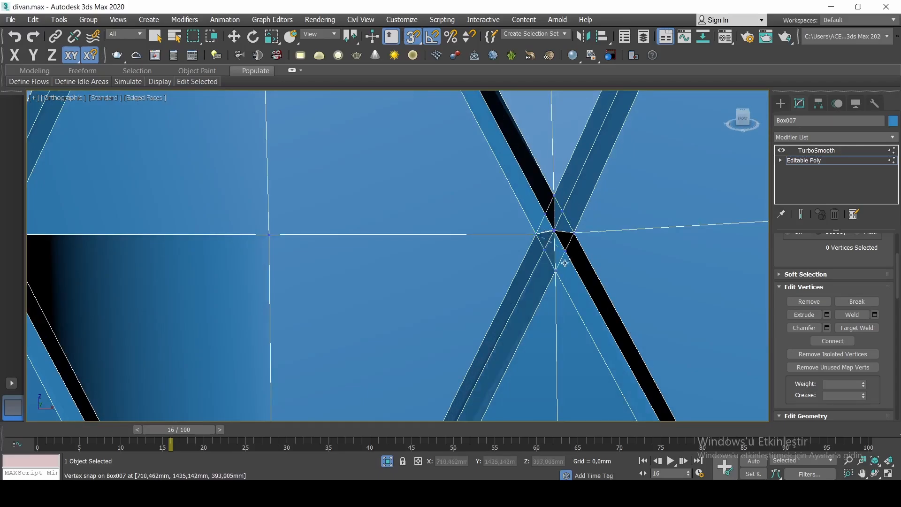
Connect the groove corner vertices around the fifth junction of the fifth seam row with Cut.
scroll(565, 263, "down", 4)
scroll(601, 263, "up", 4)
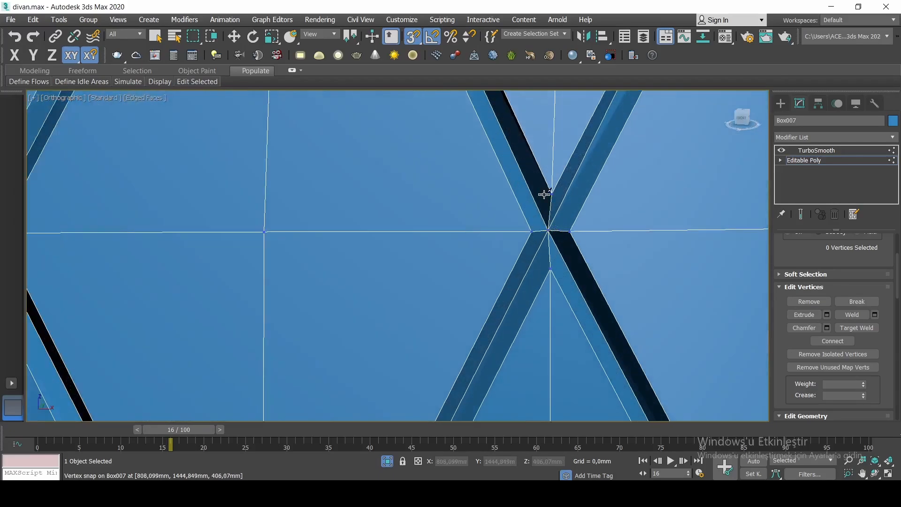
left_click(551, 194)
left_click(531, 232)
left_click(550, 269)
left_click(570, 231)
right_click(561, 216)
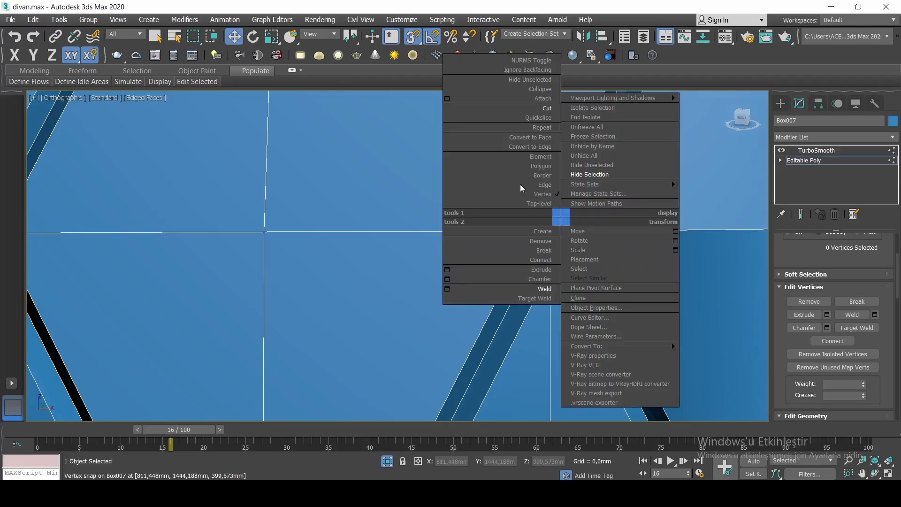
left_click(509, 108)
middle_click_drag(631, 366, 488, 300)
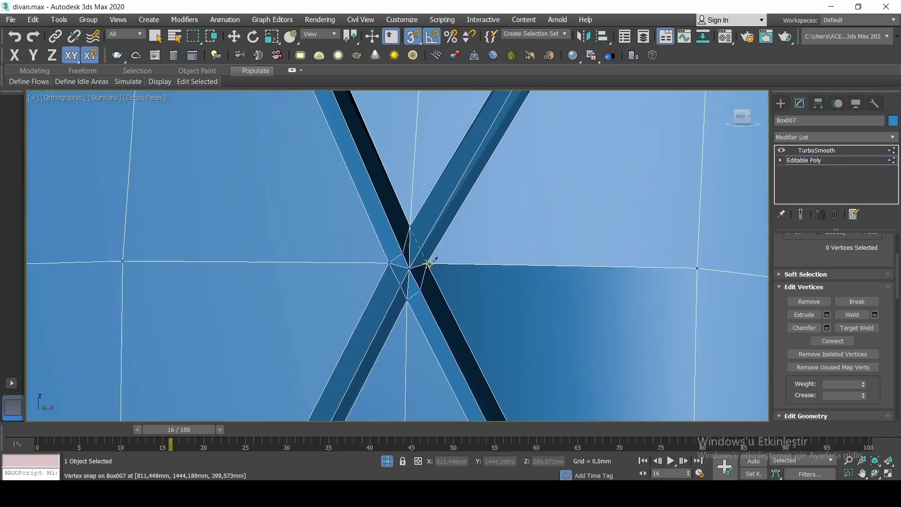
Cut the groove corner connections at the fifth seam row's right-end junction and end the cut.
scroll(495, 238, "down", 4)
middle_click_drag(633, 263, 540, 286, "alt")
scroll(442, 316, "up", 4)
middle_click_drag(443, 316, 540, 289, "alt")
scroll(450, 259, "up", 2)
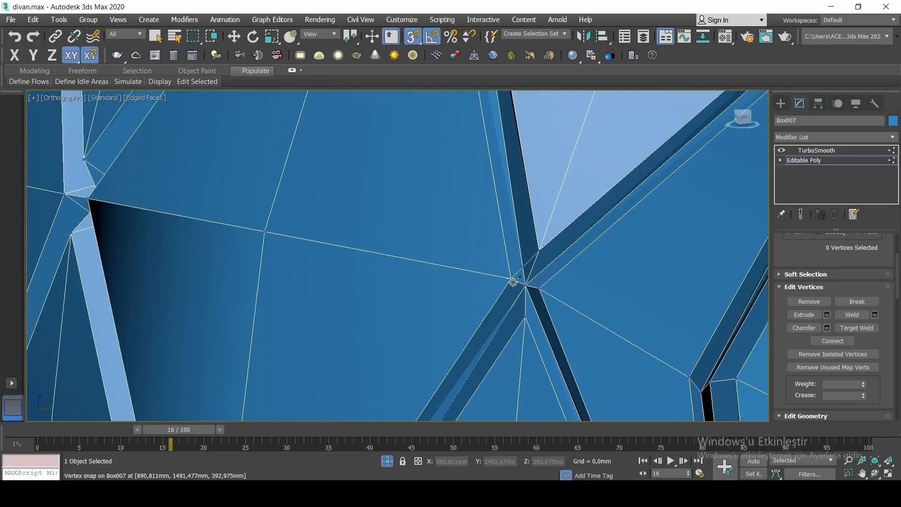
left_click(539, 289)
left_click(539, 250)
right_click(563, 291)
Cut edges between the groove corner vertices at the right-rim junction just below the fifth seam row.
scroll(571, 280, "down", 5)
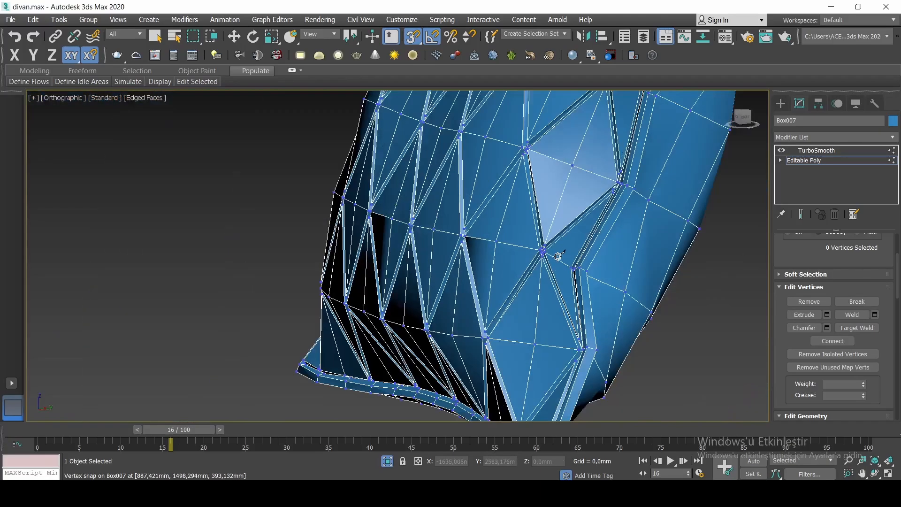
middle_click_drag(592, 349, 551, 293)
scroll(551, 292, "up", 3)
scroll(545, 281, "up", 2)
scroll(533, 323, "up", 2)
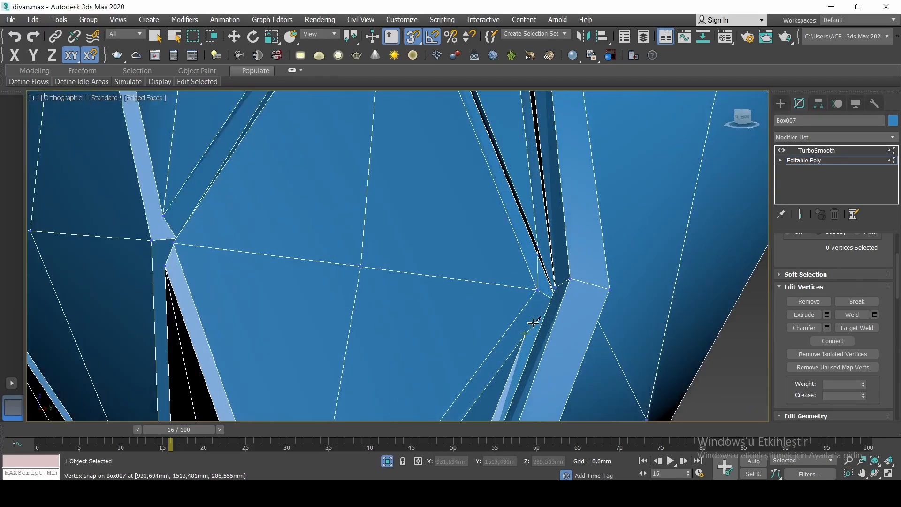
scroll(528, 328, "down", 3)
middle_click_drag(527, 328, 588, 322, "alt")
scroll(577, 318, "up", 6)
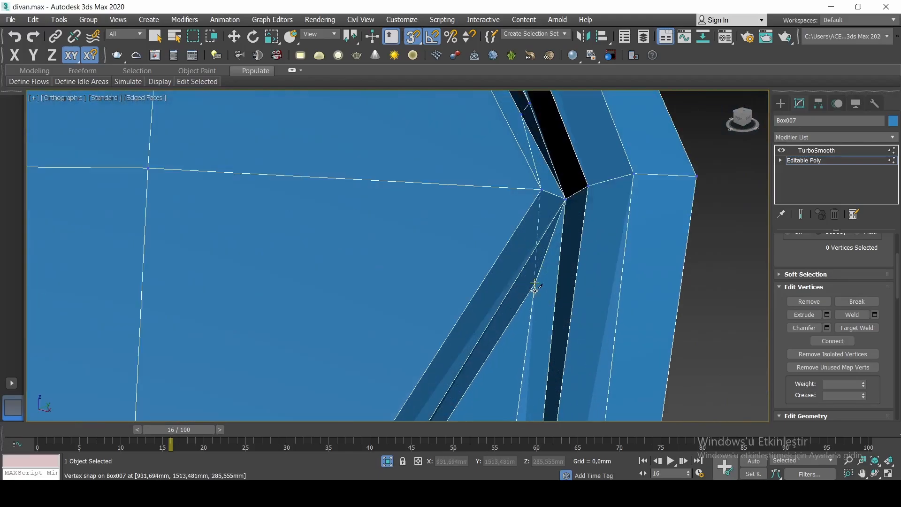
Cut corner connections at the two rightmost interior junctions of the sixth seam row.
scroll(557, 269, "down", 8)
middle_click_drag(508, 272, 526, 276, "alt")
scroll(526, 275, "up", 6)
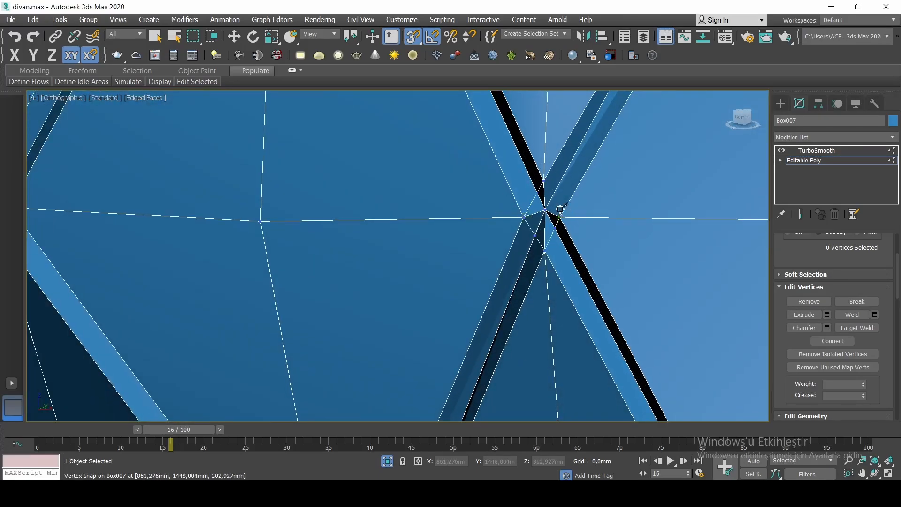
scroll(483, 237, "down", 6)
middle_click_drag(437, 239, 459, 243, "alt")
scroll(459, 249, "up", 8)
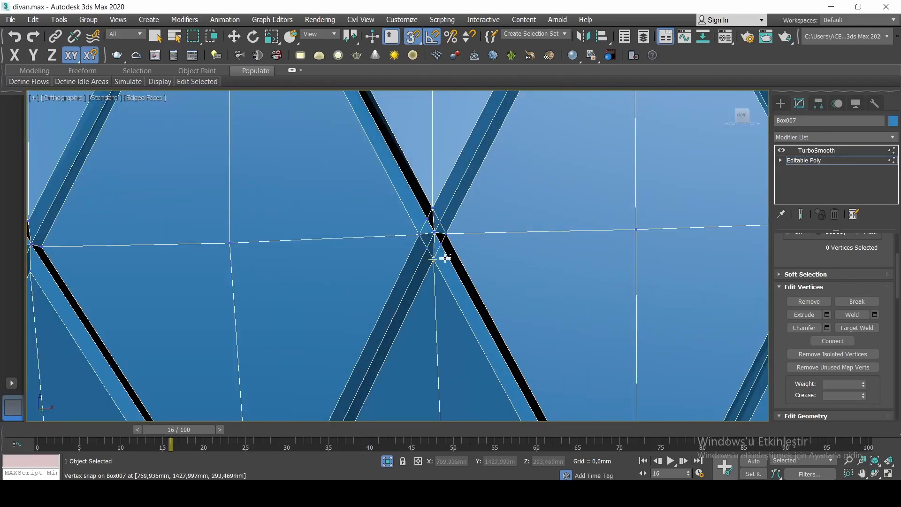
Connect the groove corner vertices with Cut at the third and fourth junctions from the right in the sixth seam row.
scroll(446, 258, "down", 6)
scroll(262, 261, "up", 6)
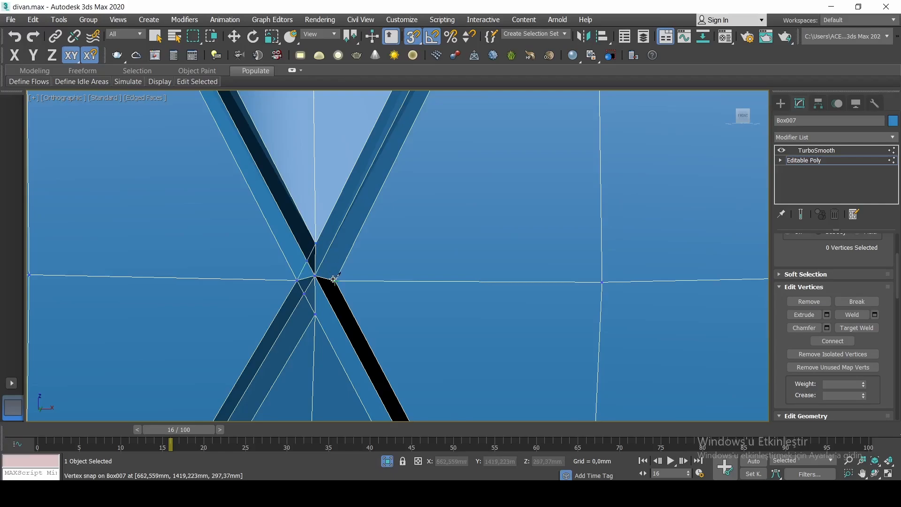
left_click(320, 311)
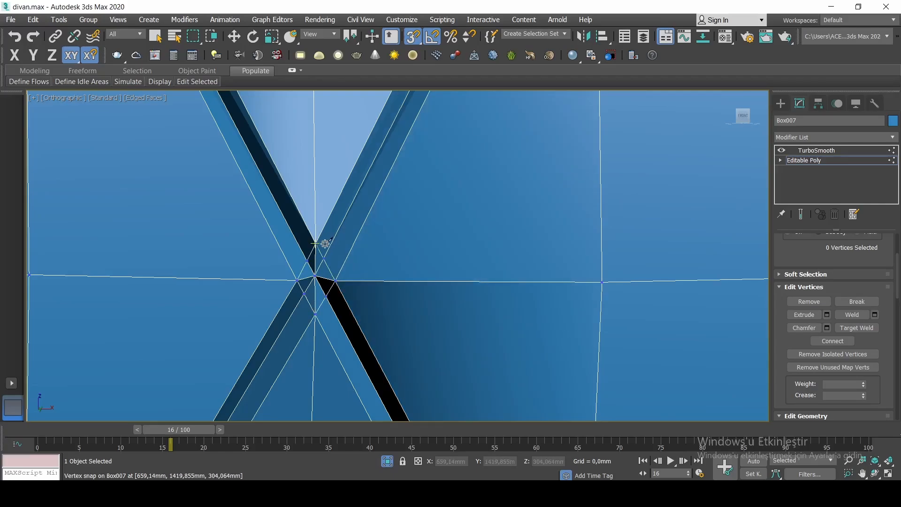
scroll(325, 243, "down", 5)
scroll(397, 268, "up", 5)
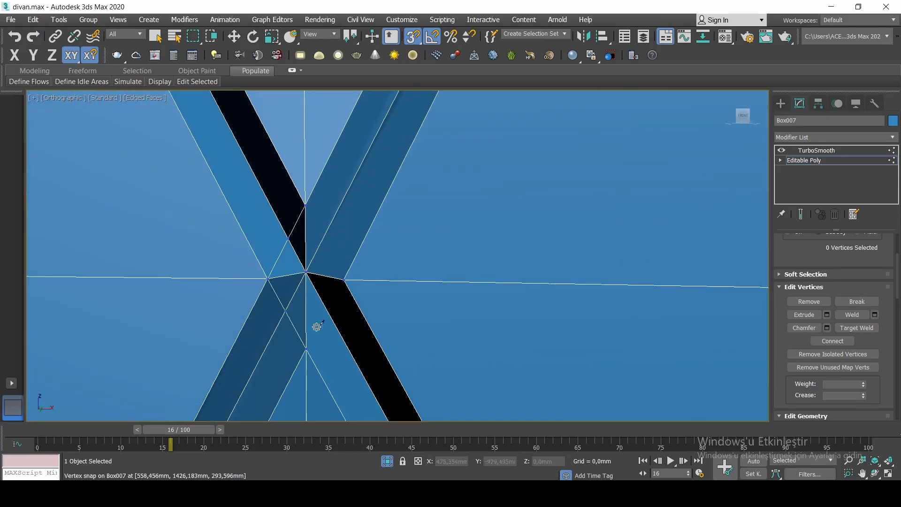
Preview the pillow with its TurboSmooth end result, then return to the unsmoothed Editable Poly.
scroll(306, 244, "down", 5)
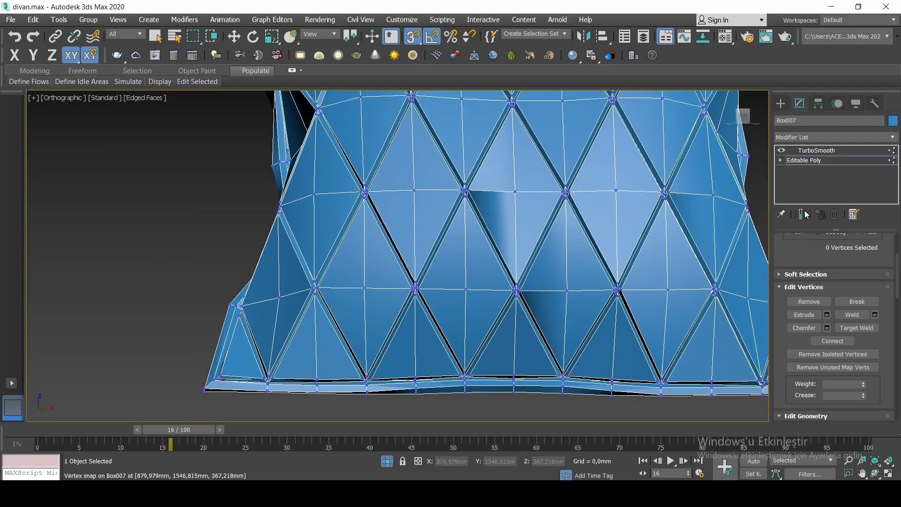
left_click(801, 215)
left_click(804, 219)
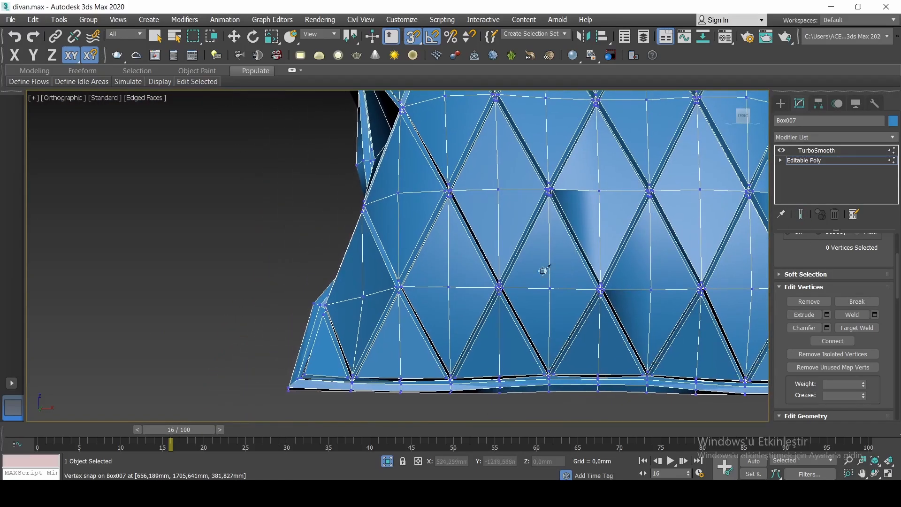
Cut edges between the groove corner vertices at the leftmost interior junction of the lowest interior seam row.
scroll(412, 275, "up", 6)
left_click(472, 262)
left_click(455, 298)
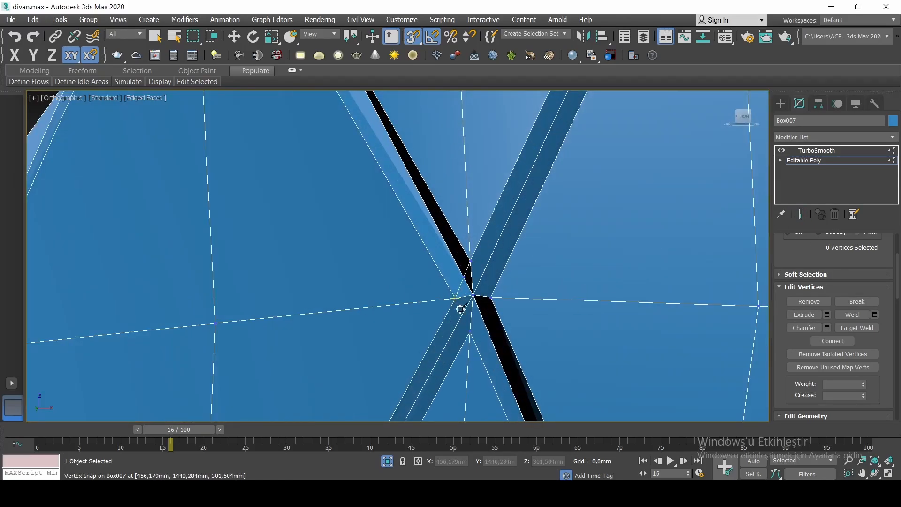
scroll(458, 292, "down", 5)
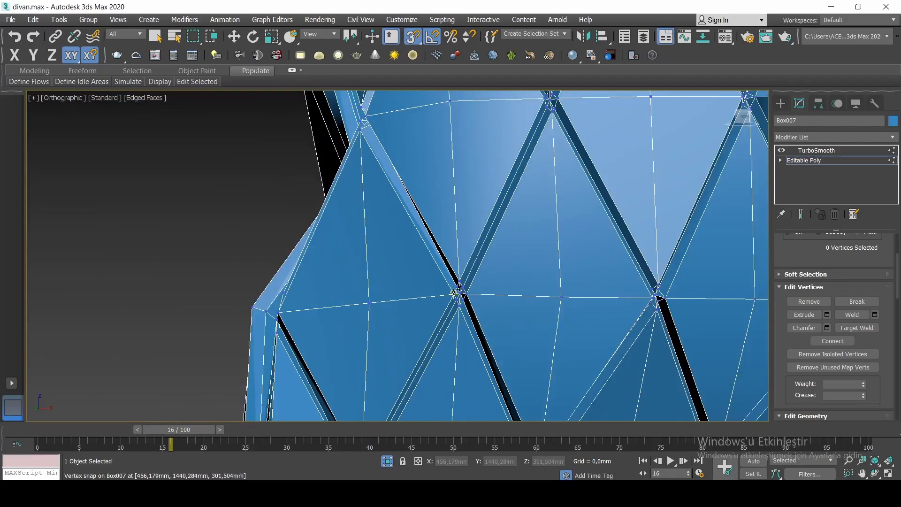
Cut the groove corner connections at the left-rim junction beside the lowest interior seam row.
middle_click_drag(458, 291, 497, 301, "alt")
scroll(538, 353, "up", 4)
middle_click_drag(538, 352, 511, 259)
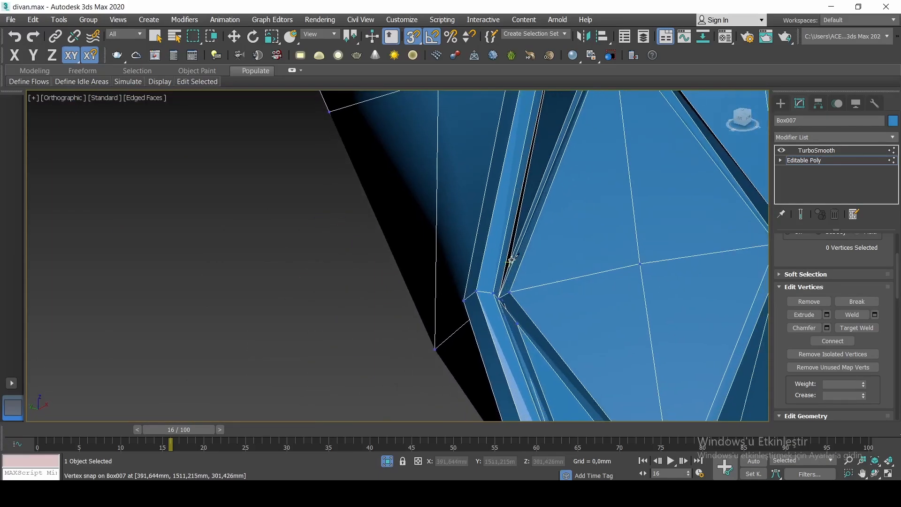
scroll(516, 313, "up", 3)
middle_click_drag(517, 315, 486, 313, "alt")
middle_click_drag(486, 313, 351, 289)
scroll(241, 235, "down", 5)
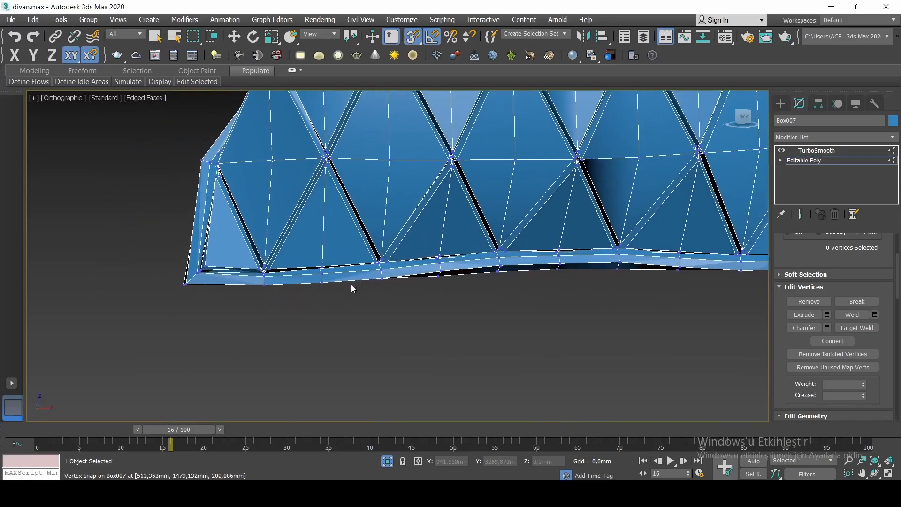
Connect the groove corner vertices with Cut at the first two junctions from the left along the bottom rim.
scroll(265, 301, "up", 5)
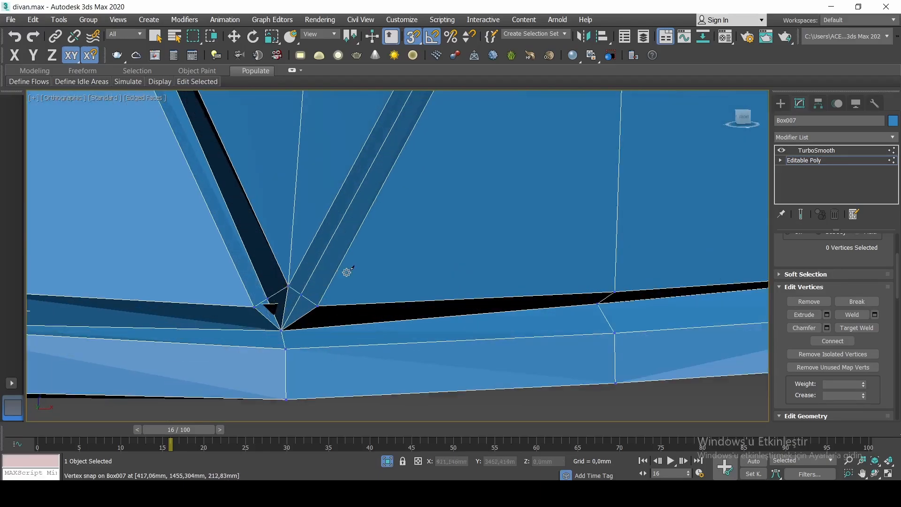
scroll(498, 262, "down", 5)
scroll(469, 235, "up", 6)
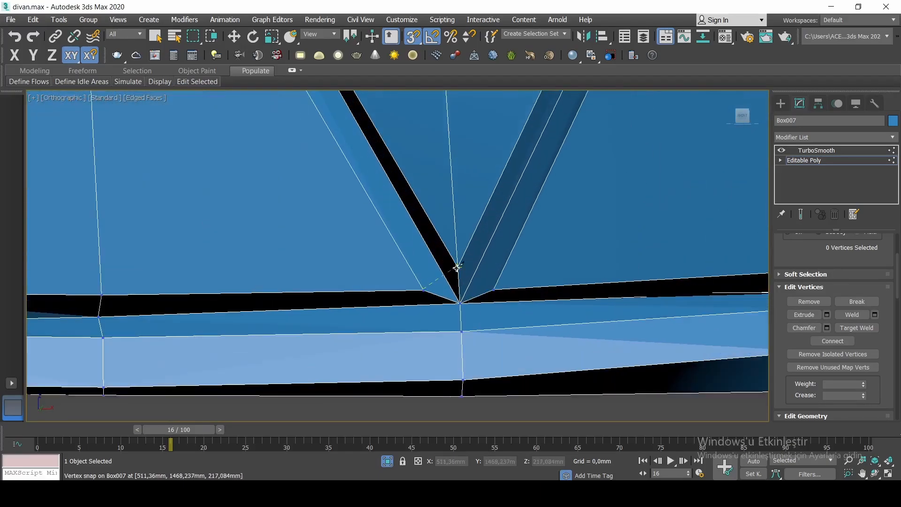
scroll(481, 258, "down", 5)
Cut corner connections at the third and fourth groove junctions from the left along the bottom rim.
middle_click_drag(496, 254, 672, 175, "alt")
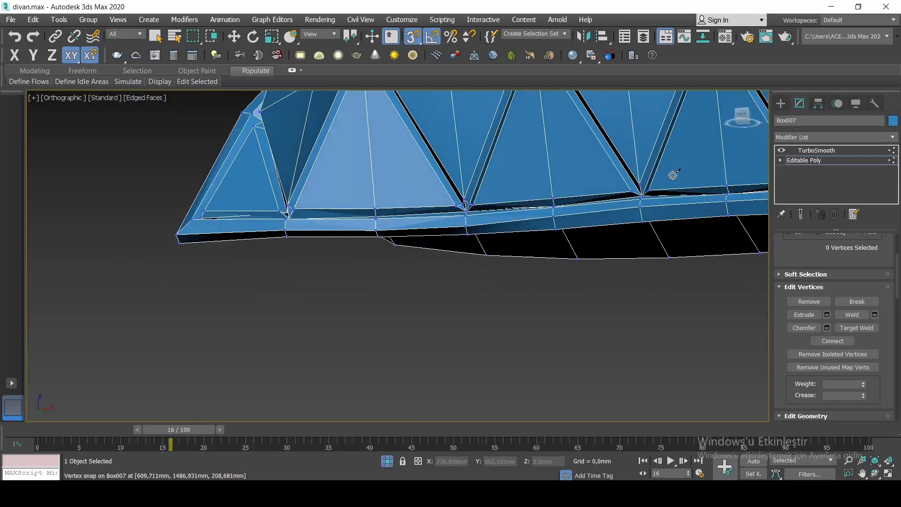
scroll(618, 188, "up", 5)
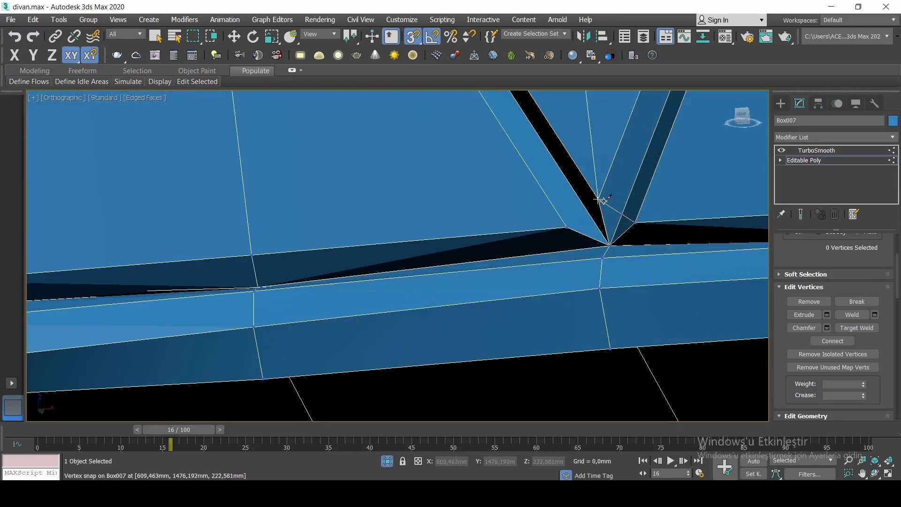
scroll(602, 212, "down", 4)
scroll(531, 262, "up", 4)
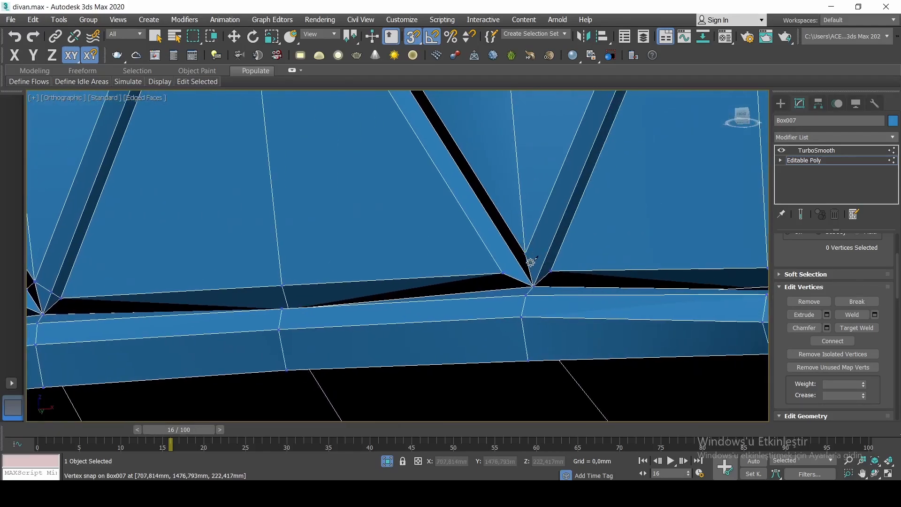
left_click(550, 271)
right_click(597, 255)
Cut corner connections at the last two groove junctions toward the right end of the bottom rim, finishing the Cut command.
middle_click_drag(682, 238, 161, 256)
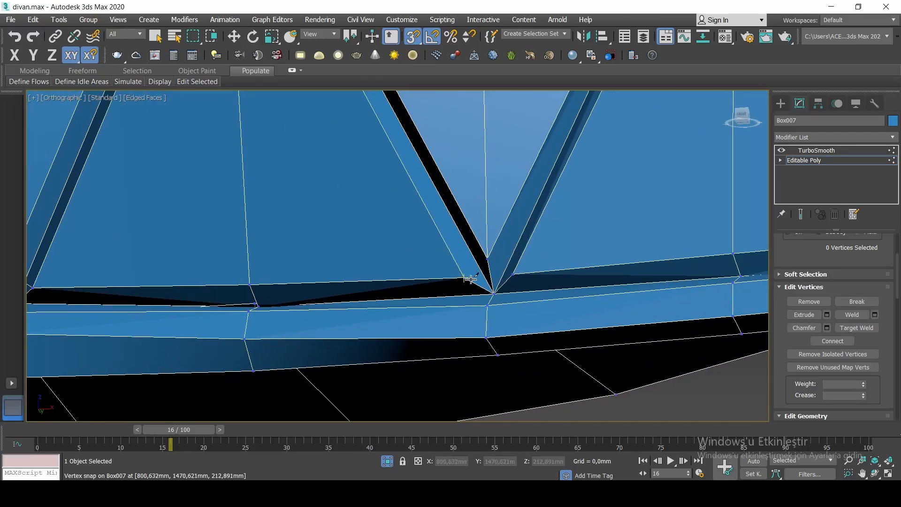
scroll(552, 249, "down", 4)
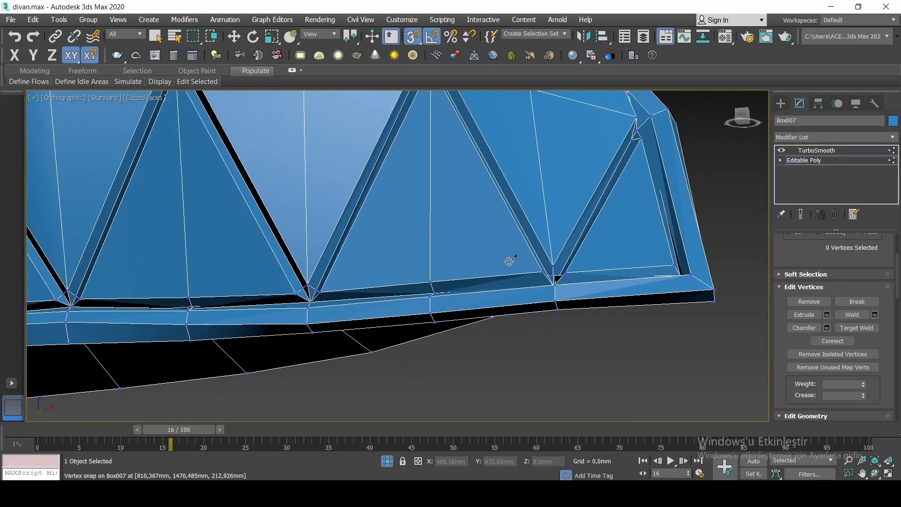
scroll(521, 274, "up", 4)
scroll(619, 254, "down", 8)
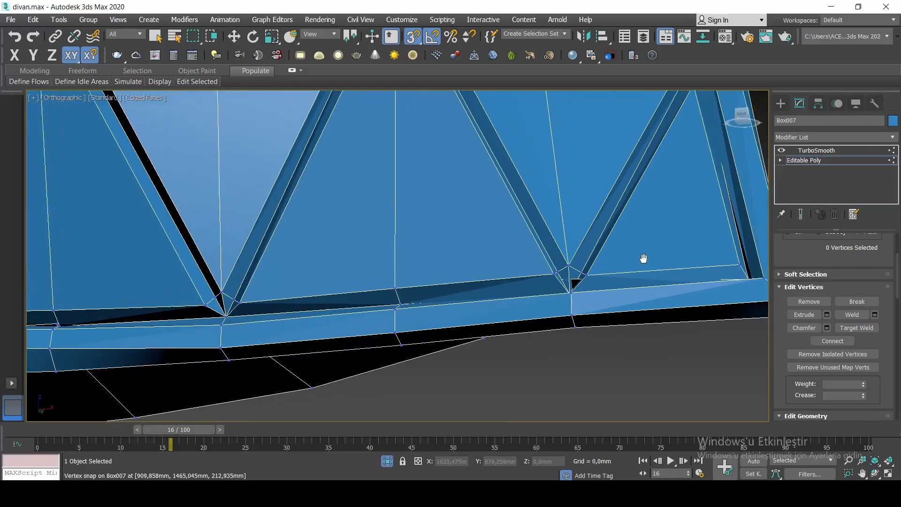
right_click(516, 264)
Leave vertex editing and show the TurboSmooth result in a perspective view without edged faces.
middle_click_drag(481, 176, 511, 294)
key("1")
key("p")
scroll(516, 280, "down", 2)
left_click(809, 150)
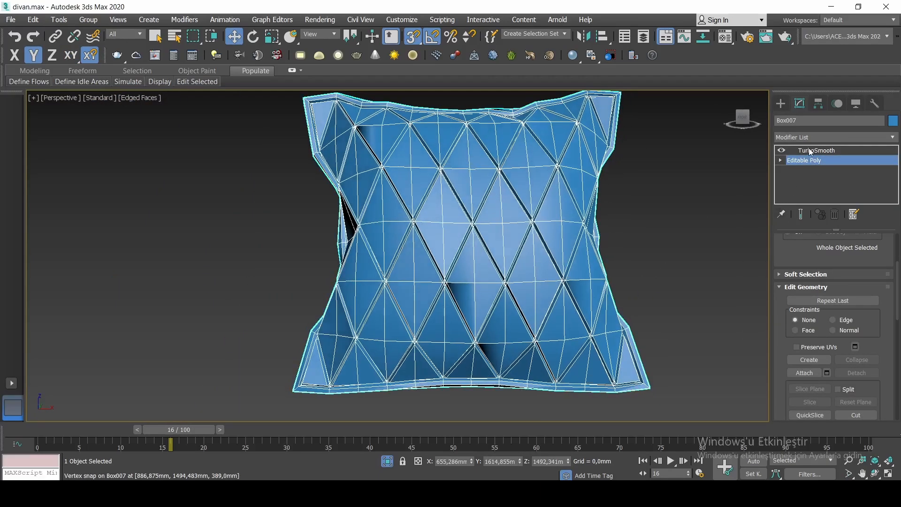
key("F4")
middle_click_drag(525, 236, 483, 201, "alt")
Add a Spherify modifier above TurboSmooth and set its Percent to 16.
left_click(860, 137)
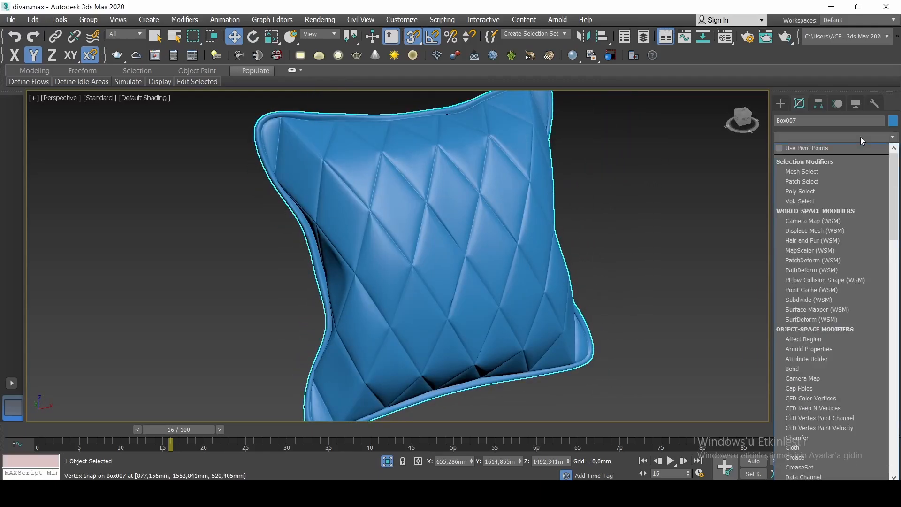
key("s")
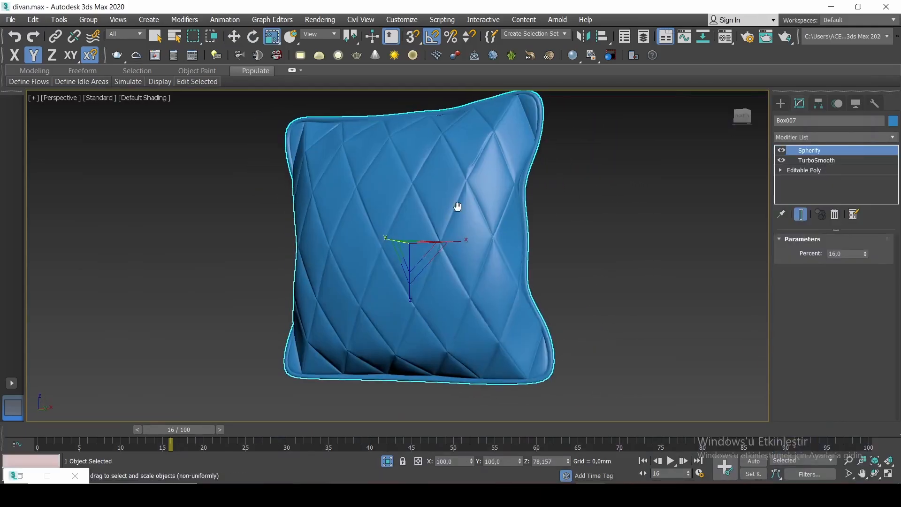
middle_click_drag(456, 207, 498, 234, "alt")
scroll(370, 185, "up", 3)
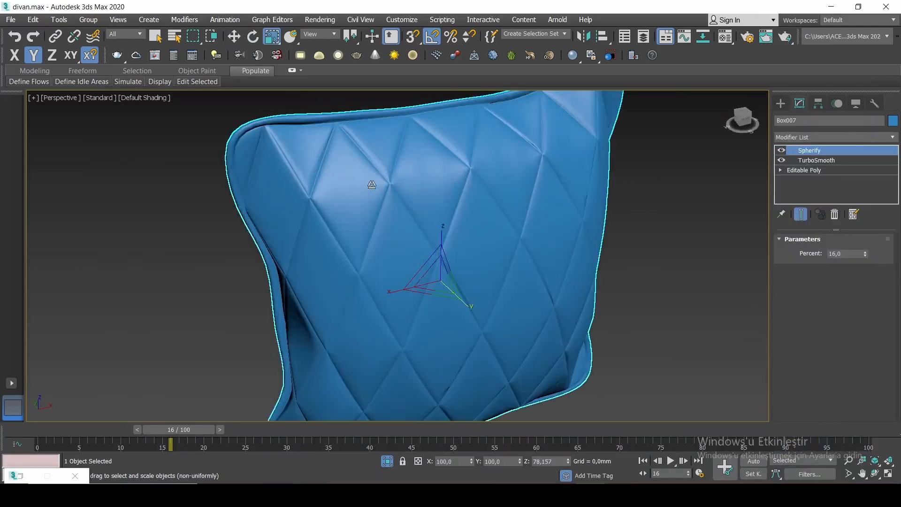
Add an Edit Poly modifier above Spherify and switch to edge selection with edged faces shown.
left_click(827, 137)
key("e")
left_click(761, 185)
mouse_move(322, 201)
middle_mouse_down()
mouse_move(346, 225)
mouse_move(361, 202)
mouse_move(408, 235)
middle_mouse_up()
scroll(356, 197, "up", 2)
key("F4")
scroll(336, 181, "up", 3)
key("2")
Select the groove centre-line edges meeting at the leftmost junction of the pillow's upper seam row.
scroll(300, 177, "up", 5)
scroll(300, 177, "down", 6)
scroll(396, 278, "up", 2)
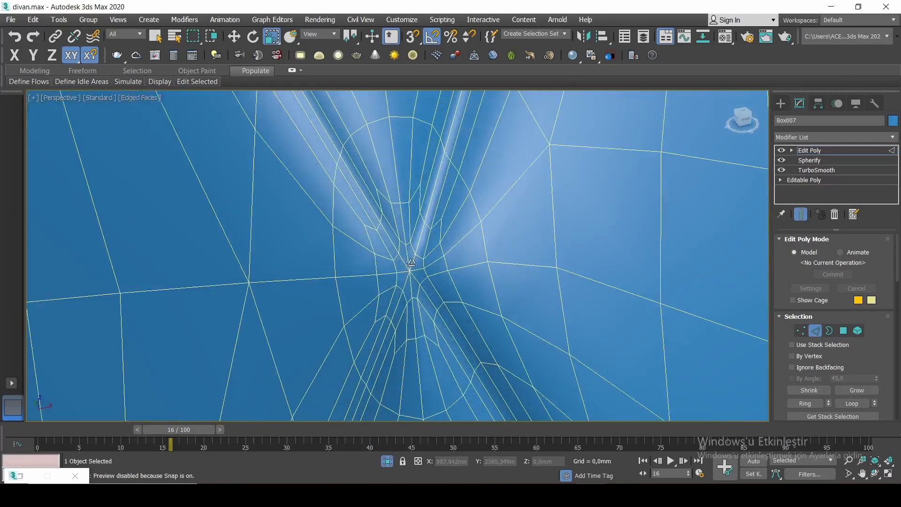
left_click(408, 277)
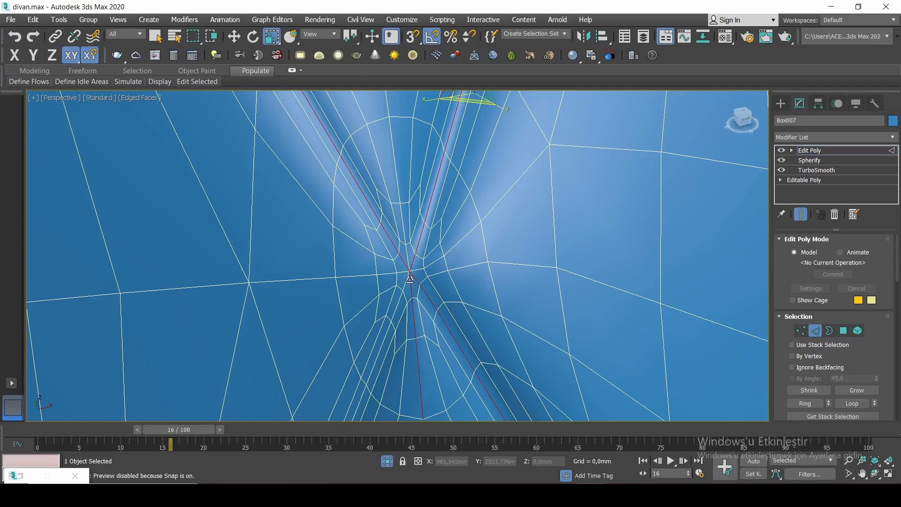
double_click(406, 282, "ctrl")
Add the groove centre-line edges at the next junction to the right in the upper seam row to the selection.
scroll(401, 265, "down", 5)
middle_click_drag(629, 253, 584, 237, "alt")
middle_click_drag(692, 261, 537, 260)
scroll(540, 258, "up", 5)
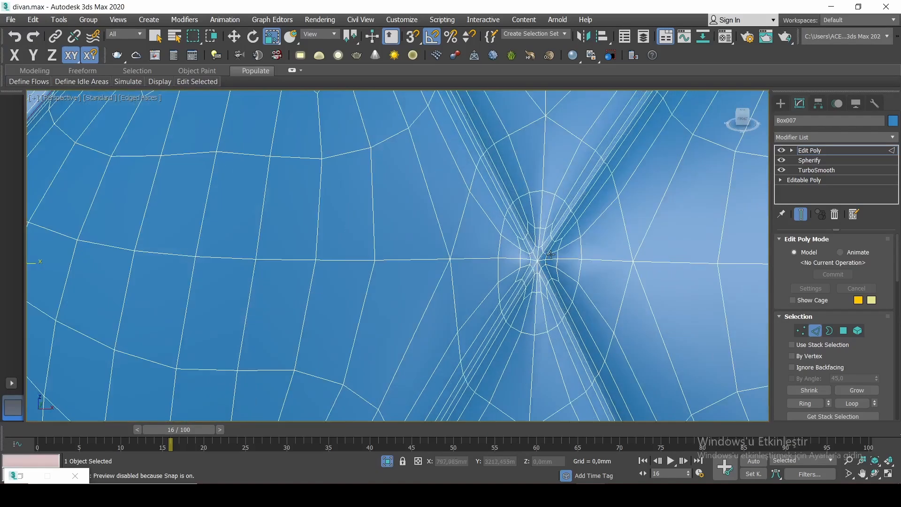
left_click(528, 257, "ctrl")
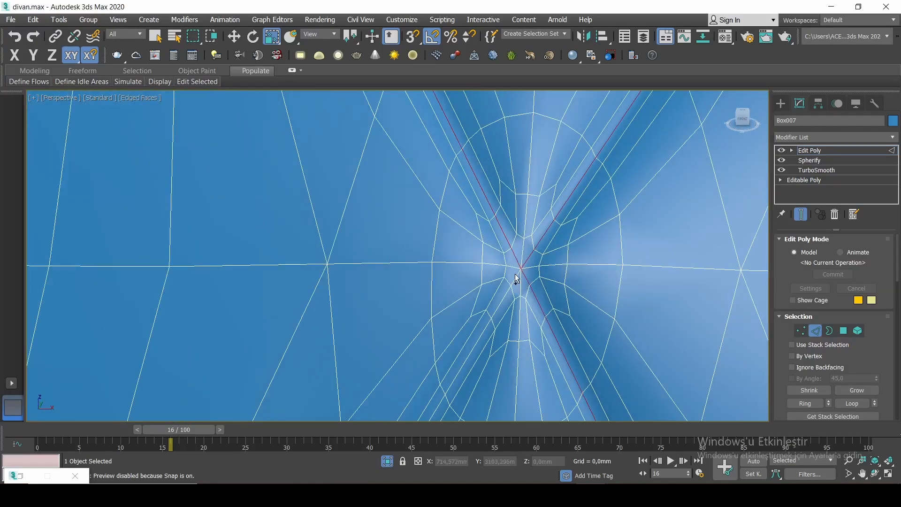
Extend the selection with the groove centre-line edges at the following junction along the upper seams.
scroll(518, 263, "down", 5)
middle_click_drag(608, 254, 443, 249)
scroll(496, 272, "up", 5)
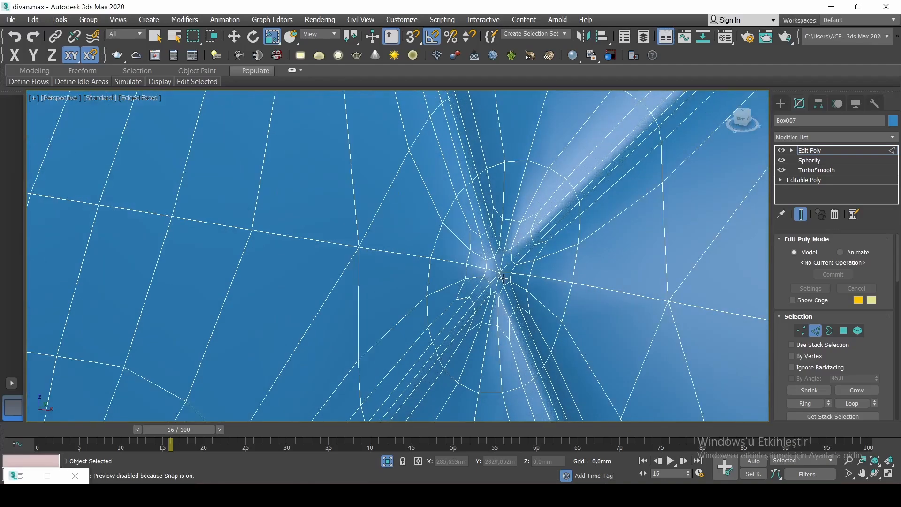
left_click(502, 277, "ctrl")
double_click(484, 291, "ctrl")
Add the groove centre-line edges at the remaining upper-seam junctions to the edge selection.
scroll(506, 290, "down", 5)
middle_click_drag(666, 283, 254, 224)
scroll(478, 283, "up", 5)
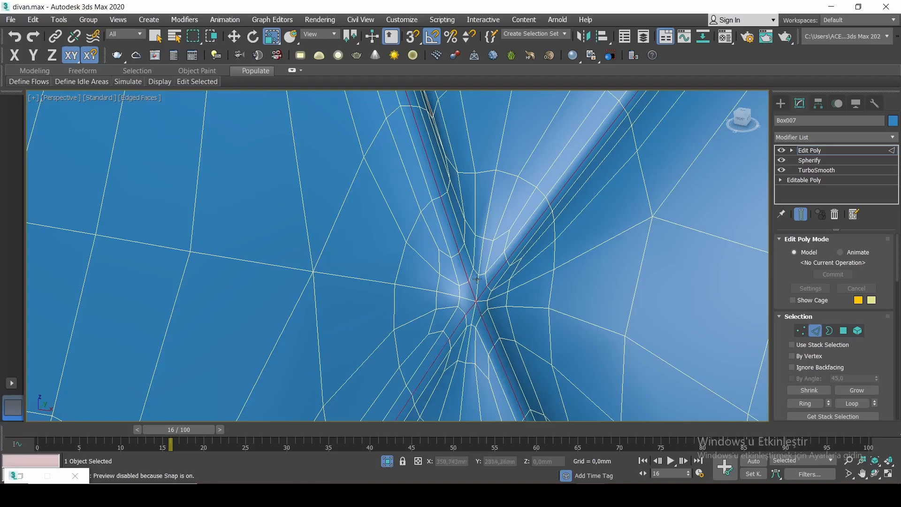
scroll(477, 278, "down", 5)
middle_click_drag(476, 278, 498, 205)
scroll(498, 205, "up", 5)
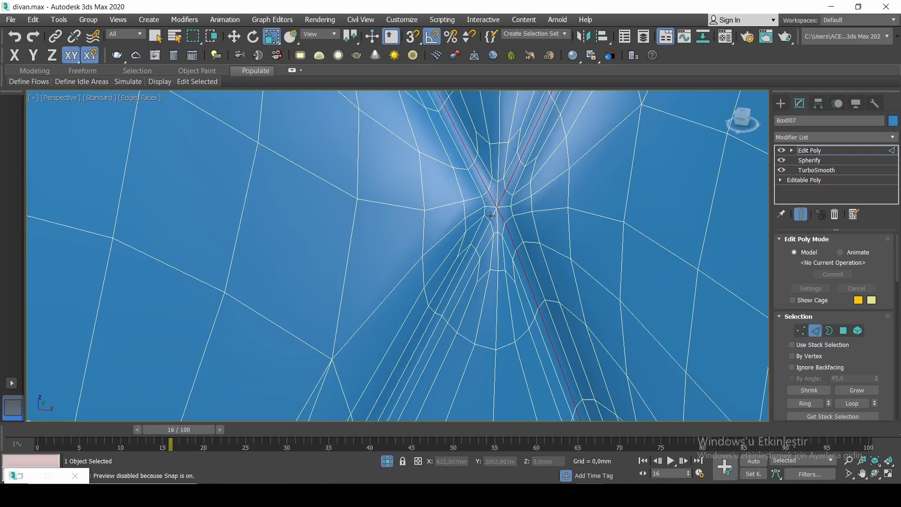
Add the groove centre-line edges below the second seam row's junctions, working from the right rim toward the left.
scroll(491, 215, "down", 8)
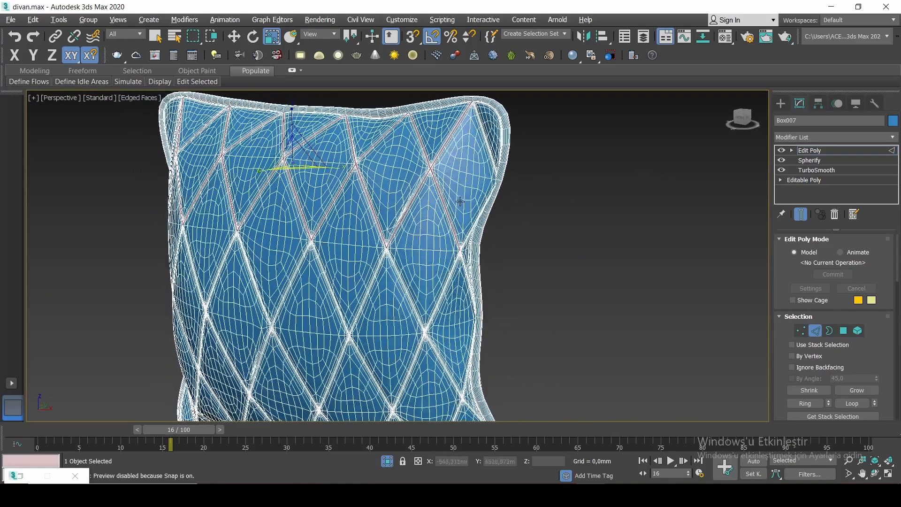
scroll(441, 297, "up", 10)
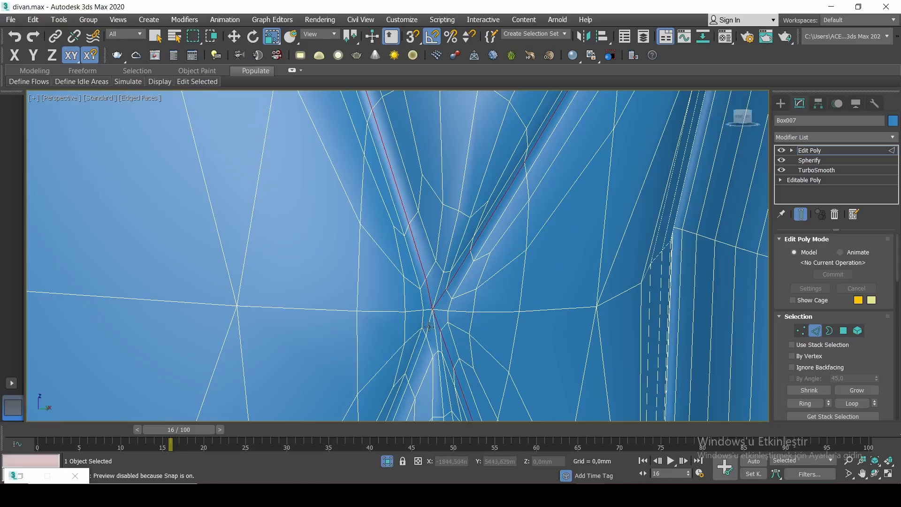
scroll(429, 328, "down", 6)
scroll(310, 272, "up", 7)
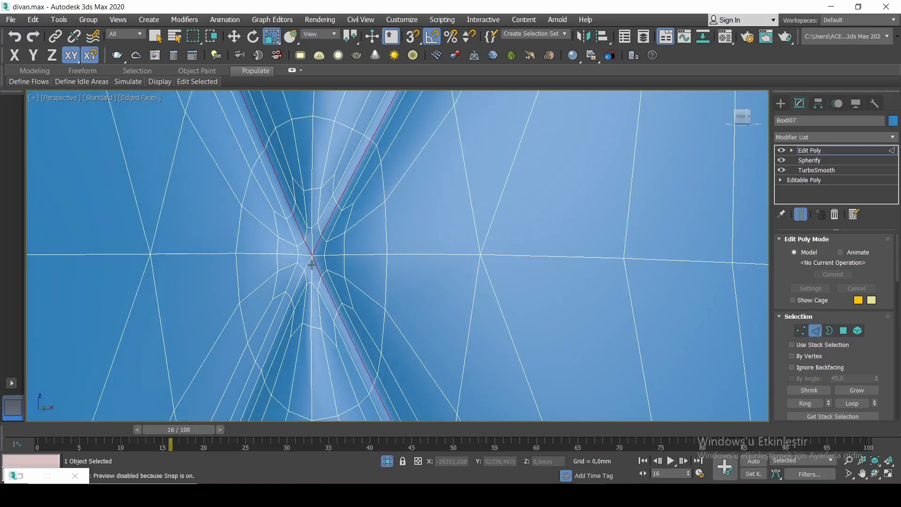
scroll(310, 261, "down", 6)
scroll(413, 194, "up", 7)
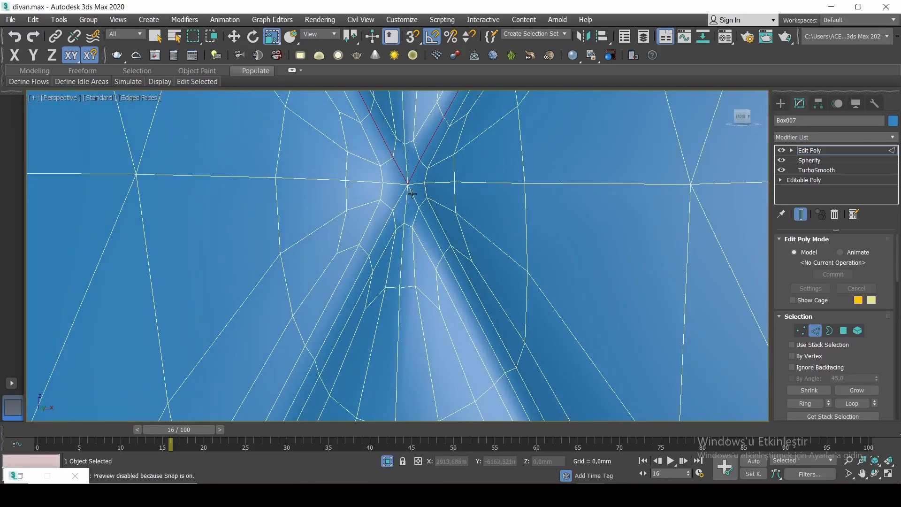
Continue adding groove centre-line edges at the left-side junctions and the seam row below them.
scroll(402, 195, "down", 6)
scroll(348, 155, "up", 7)
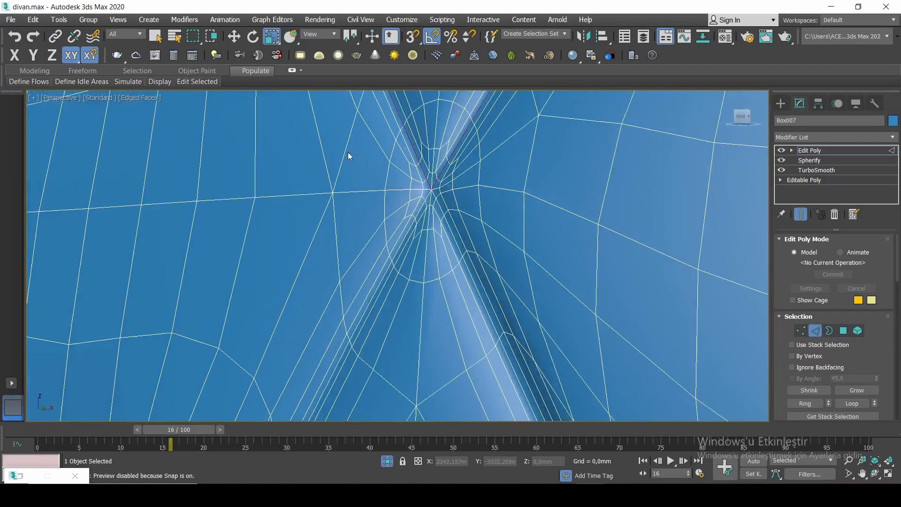
scroll(470, 220, "down", 6)
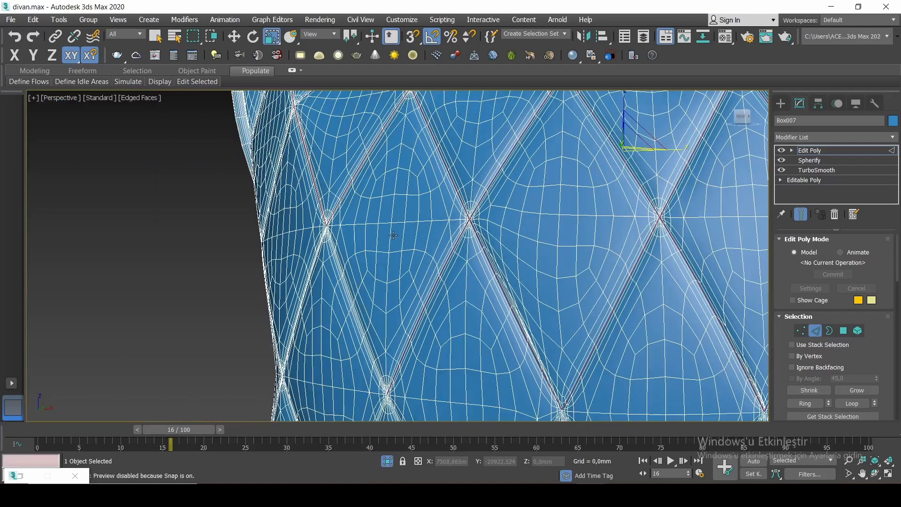
scroll(336, 238, "up", 7)
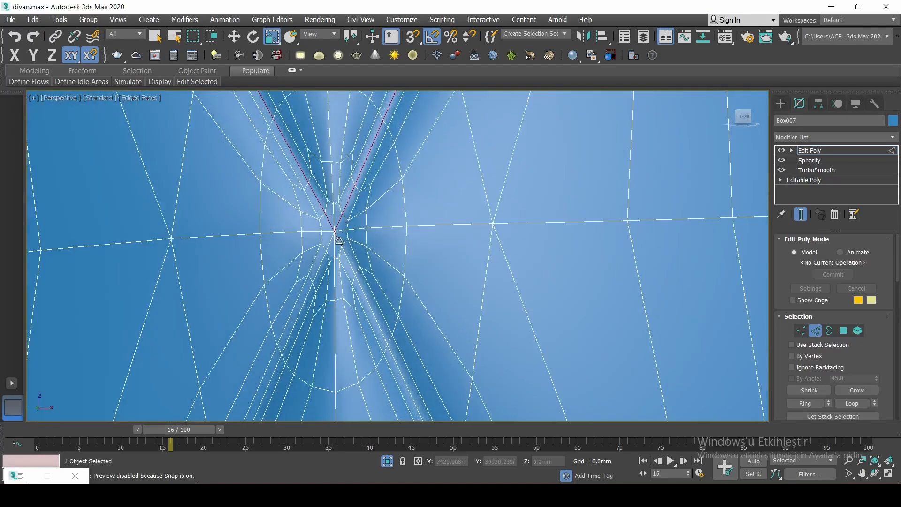
scroll(331, 241, "down", 6)
scroll(222, 190, "up", 7)
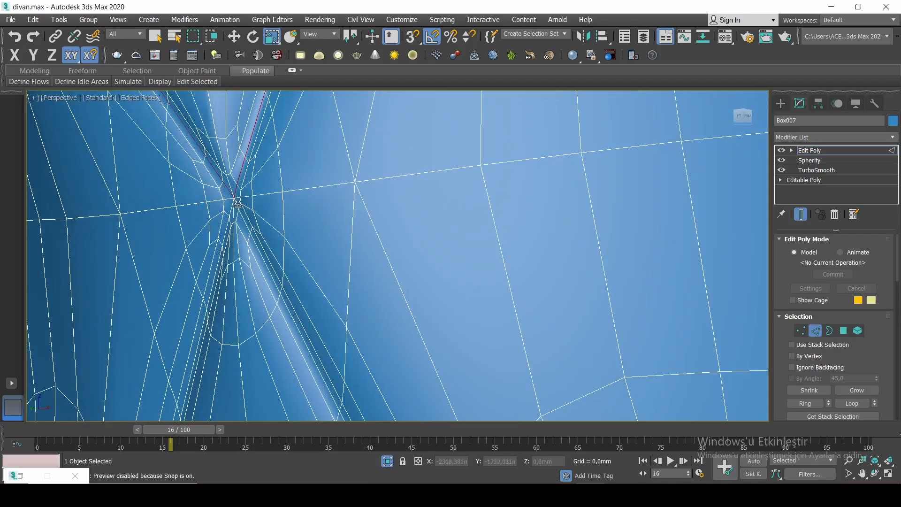
Add the groove centre-line edges at the next seam row's junctions, working from the left side toward the middle.
scroll(237, 205, "up", 3)
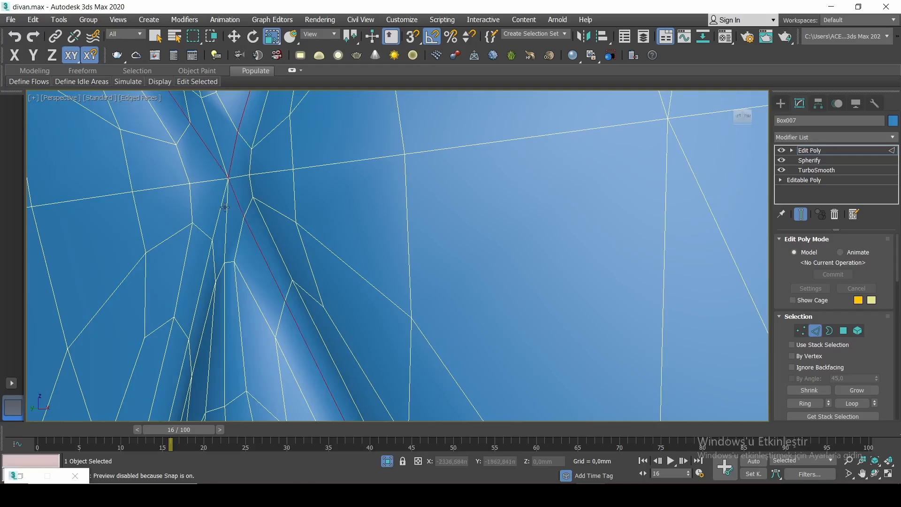
scroll(220, 210, "down", 6)
scroll(385, 318, "up", 6)
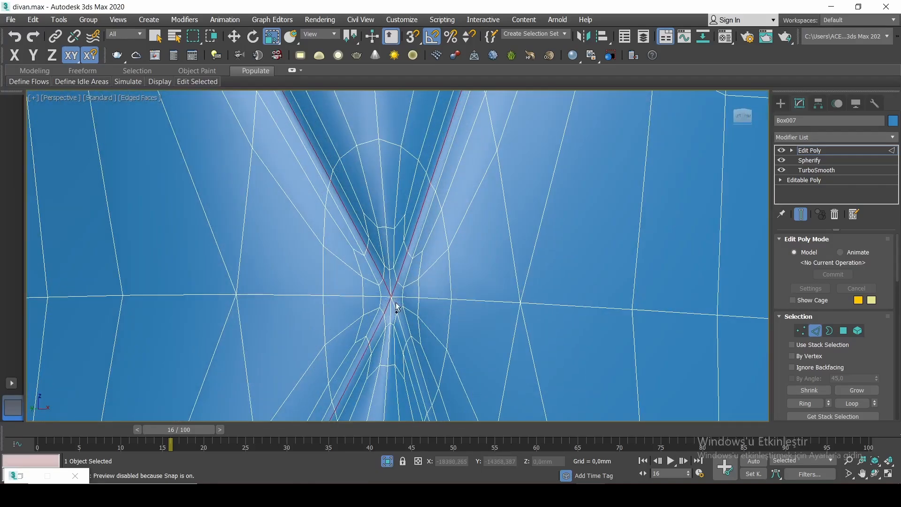
scroll(395, 304, "down", 5)
scroll(446, 315, "up", 6)
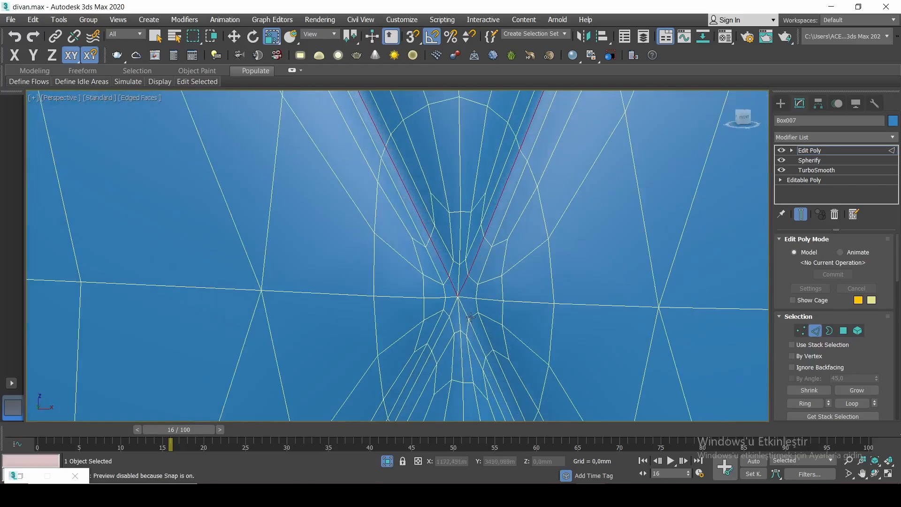
scroll(458, 303, "down", 5)
scroll(504, 233, "up", 6)
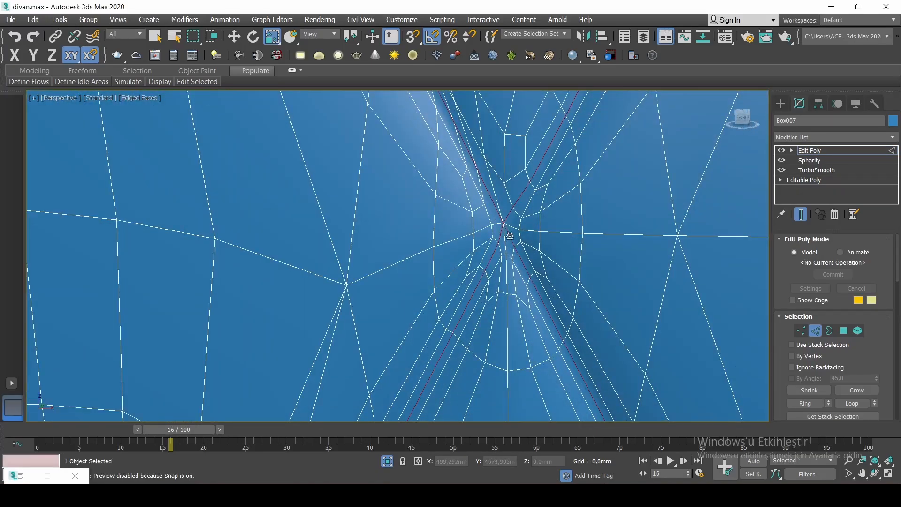
Extend the edge selection through the middle junctions of that seam row toward the right rim.
scroll(510, 236, "down", 5)
scroll(446, 253, "up", 6)
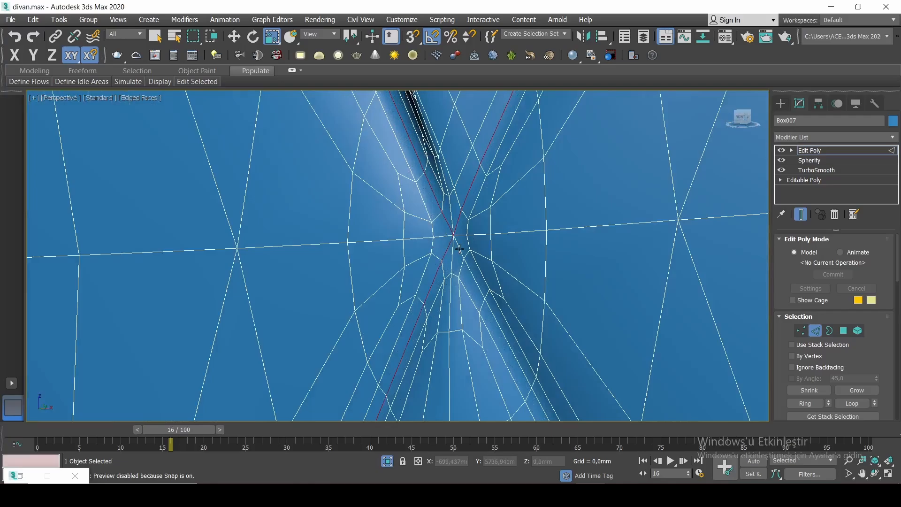
scroll(459, 248, "down", 5)
scroll(435, 258, "up", 6)
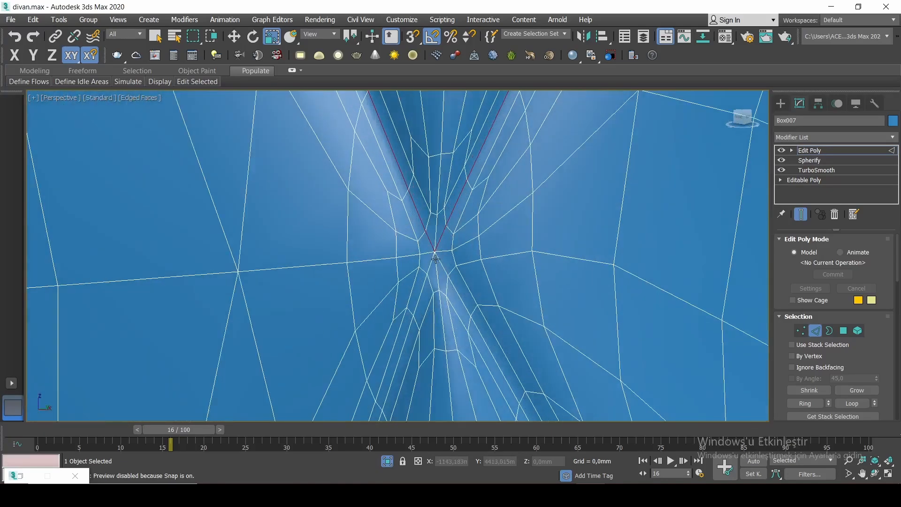
scroll(427, 269, "down", 5)
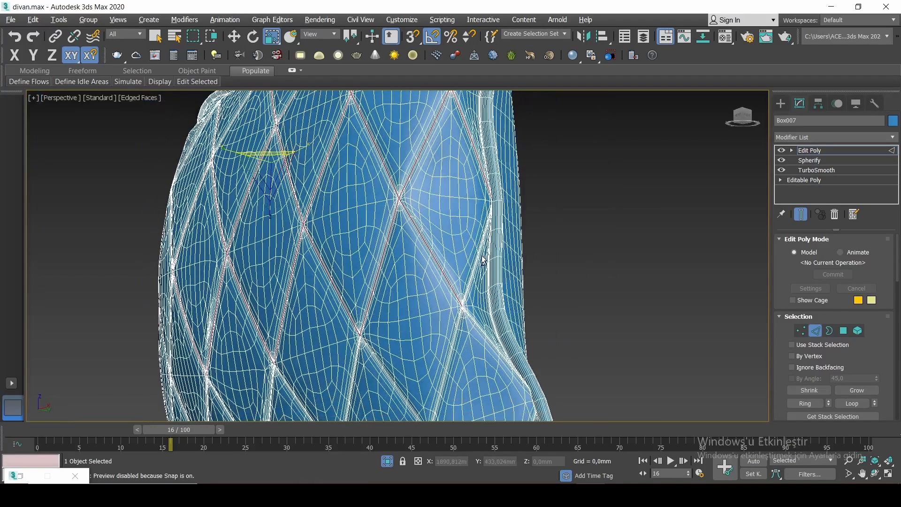
scroll(466, 342, "up", 6)
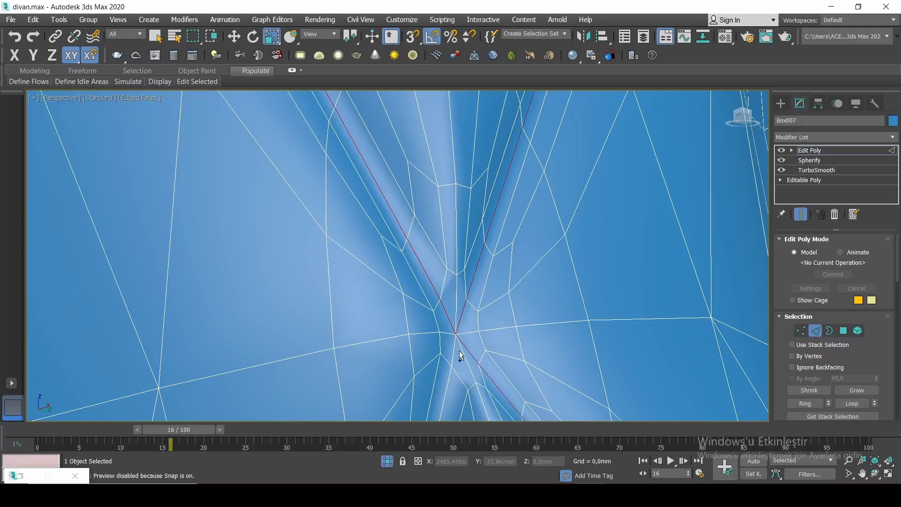
Add the groove centre-line edges at the right-side junctions and the seam row below them.
scroll(447, 330, "down", 5)
scroll(437, 273, "up", 6)
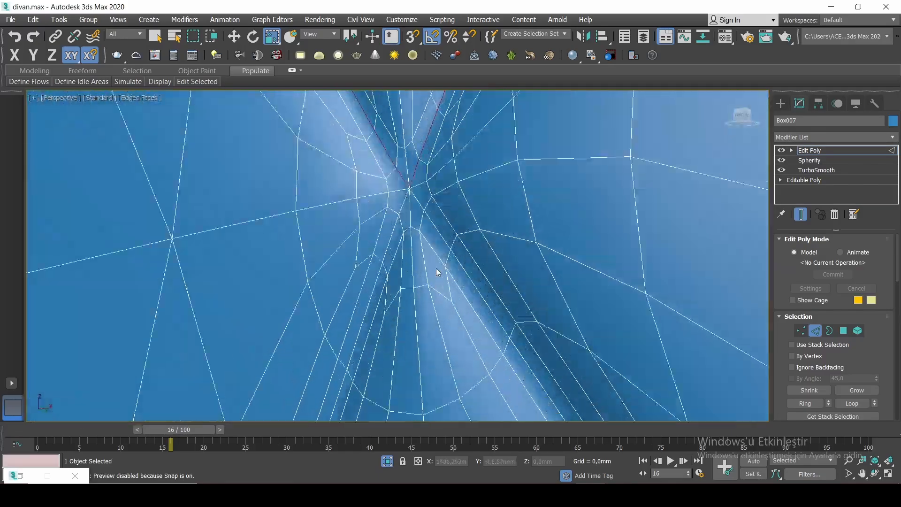
scroll(404, 205, "down", 5)
scroll(354, 262, "up", 6)
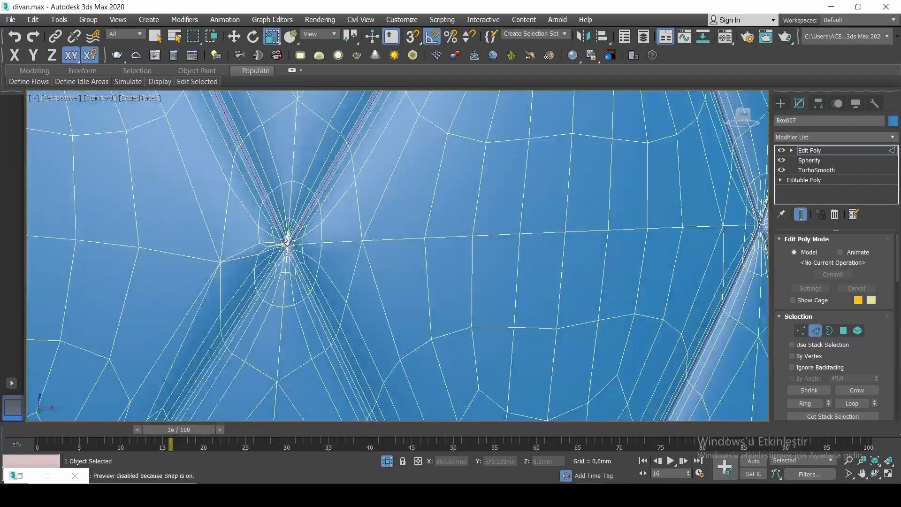
scroll(280, 241, "down", 5)
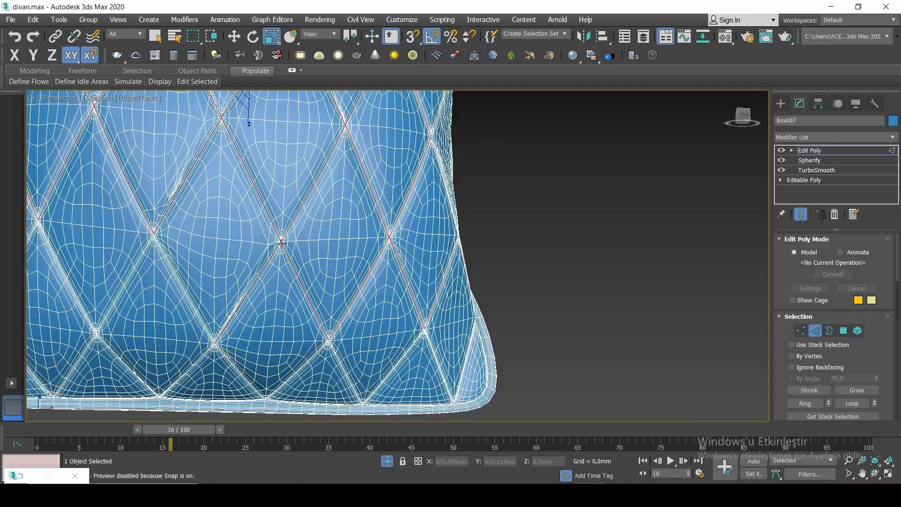
scroll(395, 220, "up", 6)
Add the groove centre-line edges at the lower middle junction and switch to the Move tool.
left_click(395, 221)
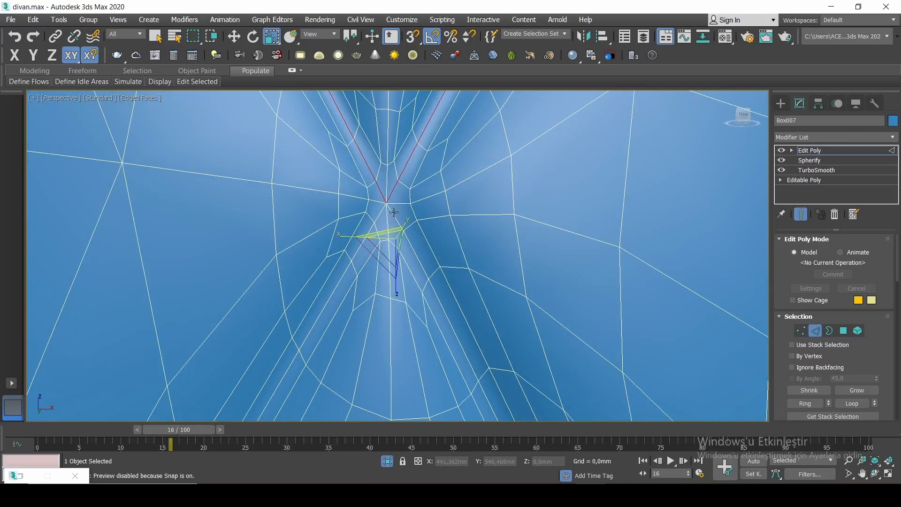
left_click(393, 214)
left_click_drag(393, 214, 403, 231)
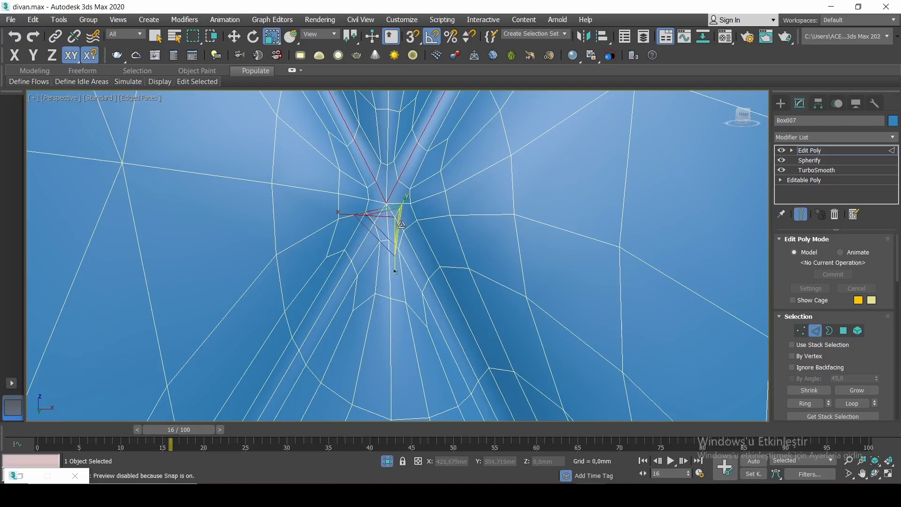
key("w")
scroll(376, 223, "down", 4)
scroll(359, 189, "up", 5)
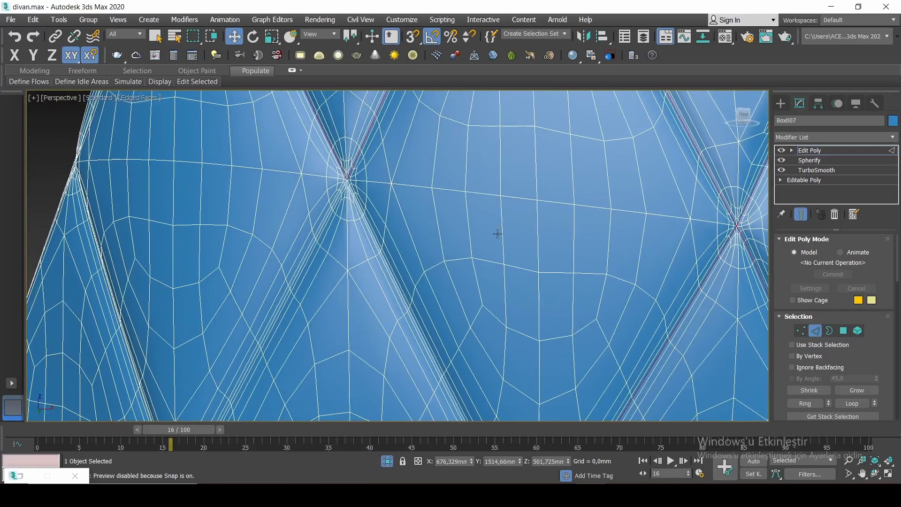
Select the missing centre-line edges at the central junctions and continue to the pillow's left-side junctions.
scroll(360, 217, "down", 5)
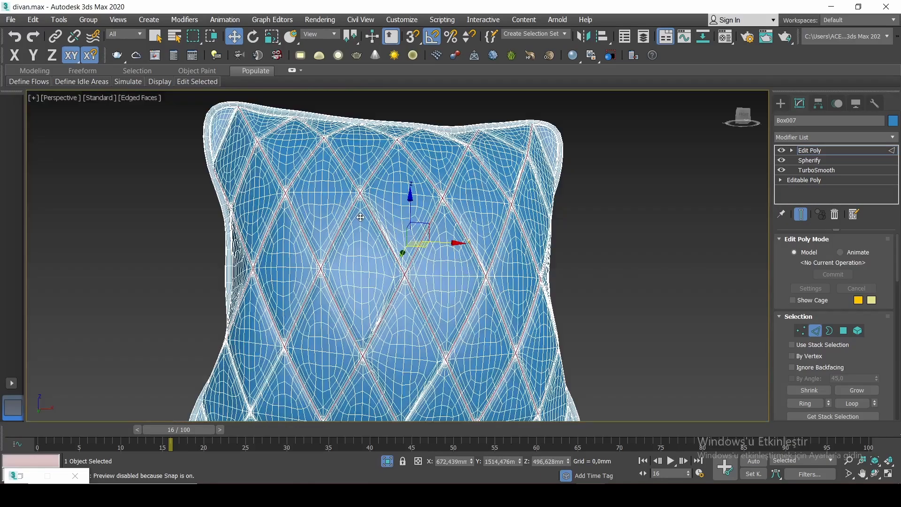
scroll(392, 199, "up", 6)
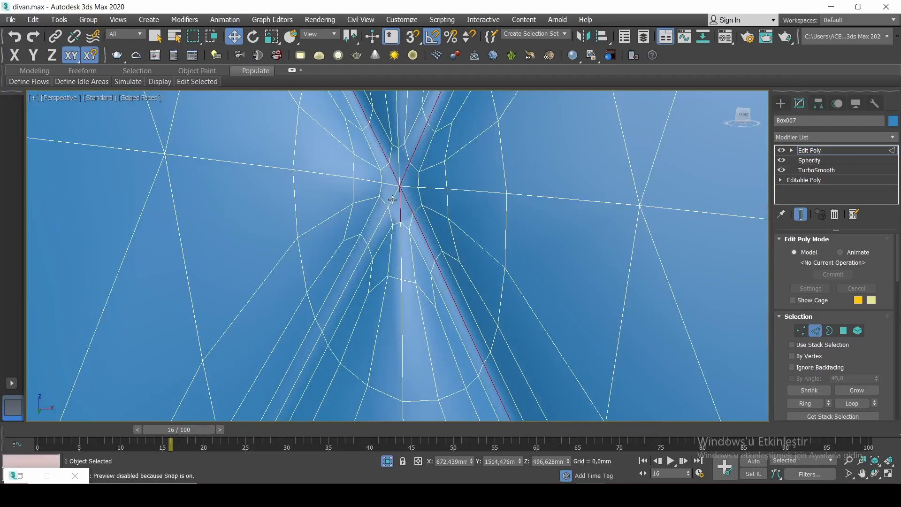
scroll(391, 199, "down", 5)
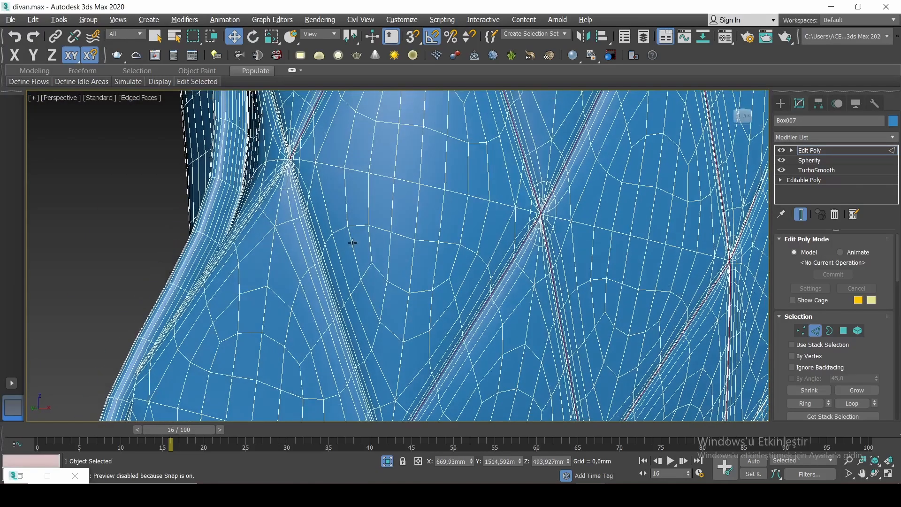
scroll(316, 162, "up", 6)
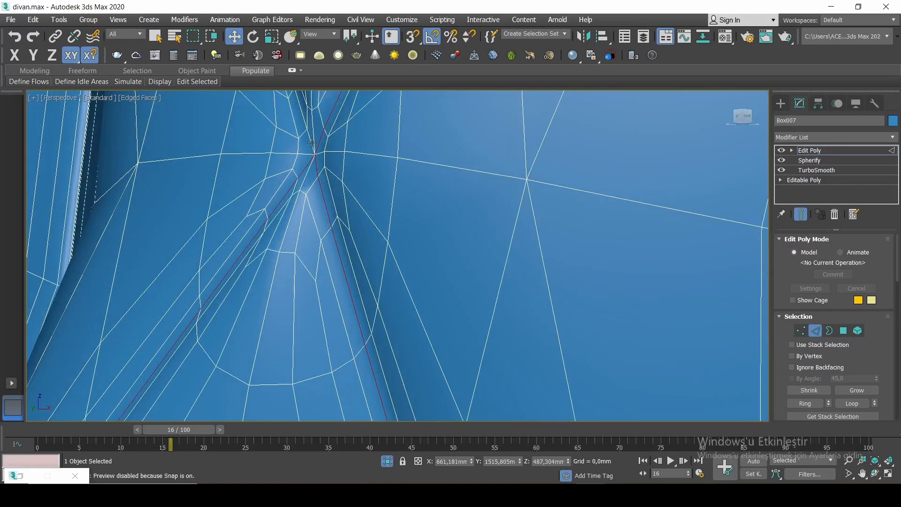
scroll(311, 143, "down", 5)
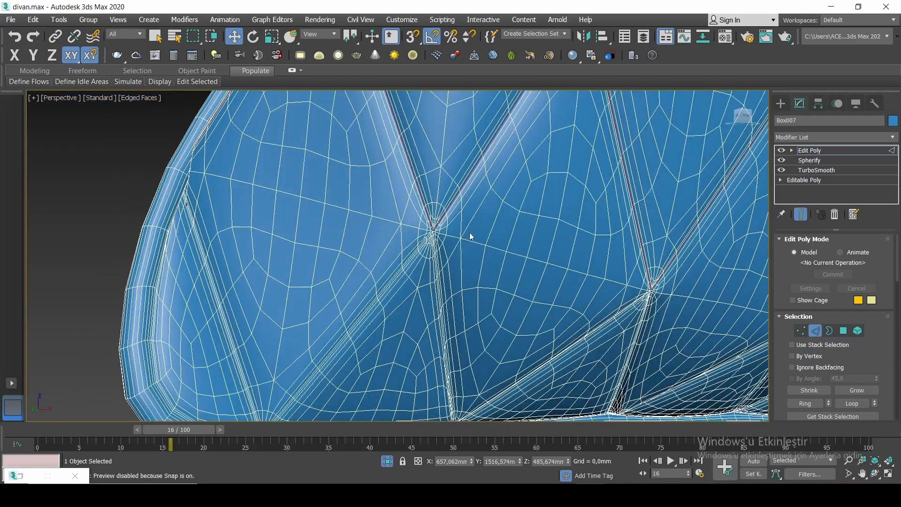
Add the groove centre-line edges around the pillow's lower-left corner, including where the grooves meet the bottom rim.
scroll(397, 225, "up", 6)
scroll(388, 229, "down", 5)
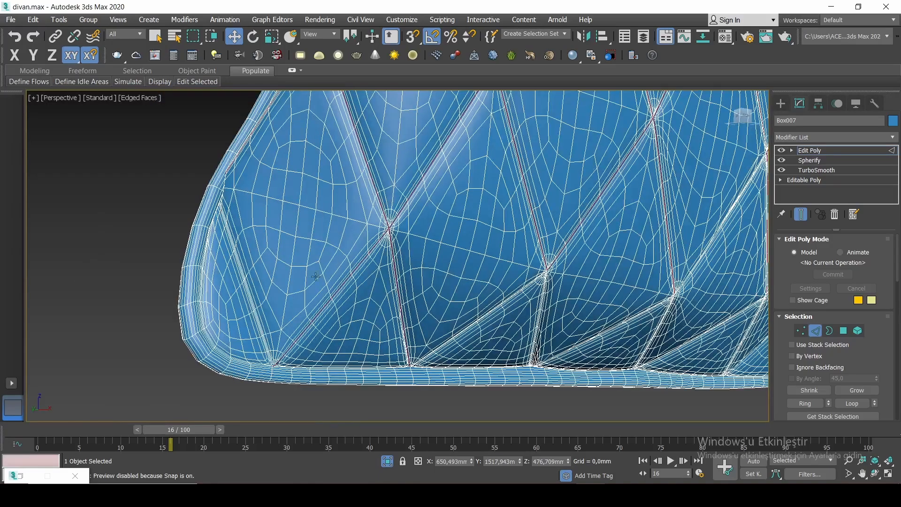
scroll(299, 314, "up", 2)
scroll(299, 313, "down", 2)
scroll(318, 289, "up", 6)
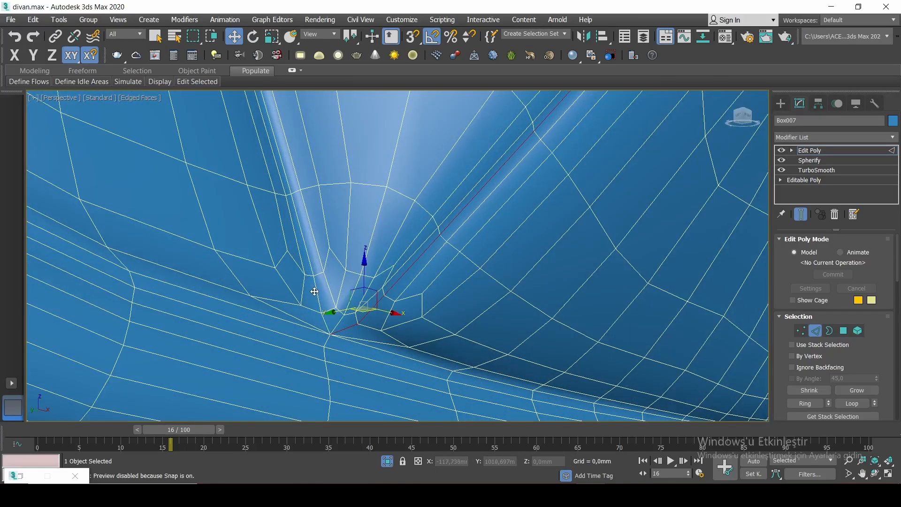
scroll(317, 293, "down", 5)
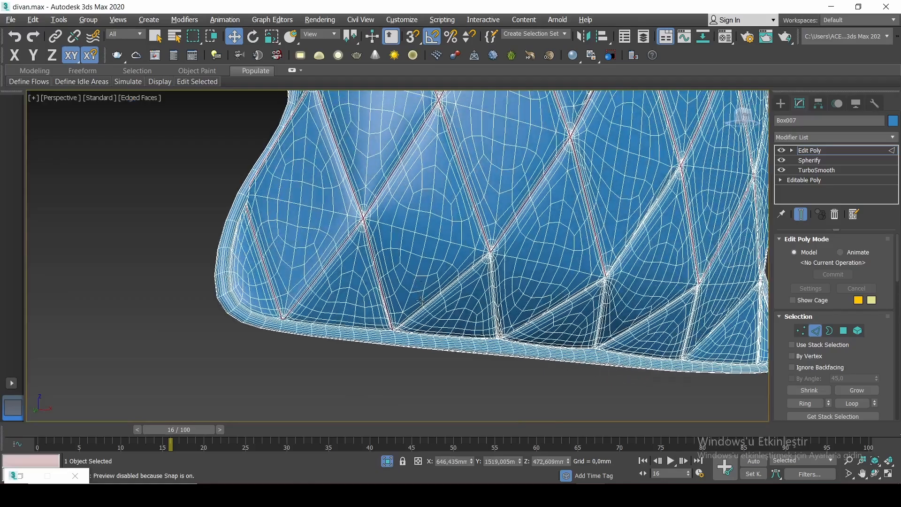
Add the groove centre-line edges at the lowest row's junctions, moving right from the lower-left corner.
scroll(430, 245, "up", 6)
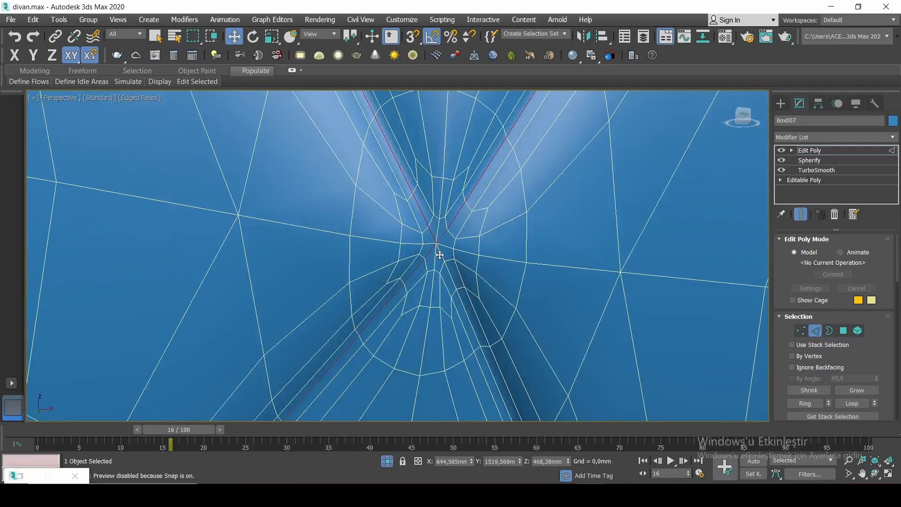
scroll(440, 255, "down", 5)
scroll(592, 312, "up", 7)
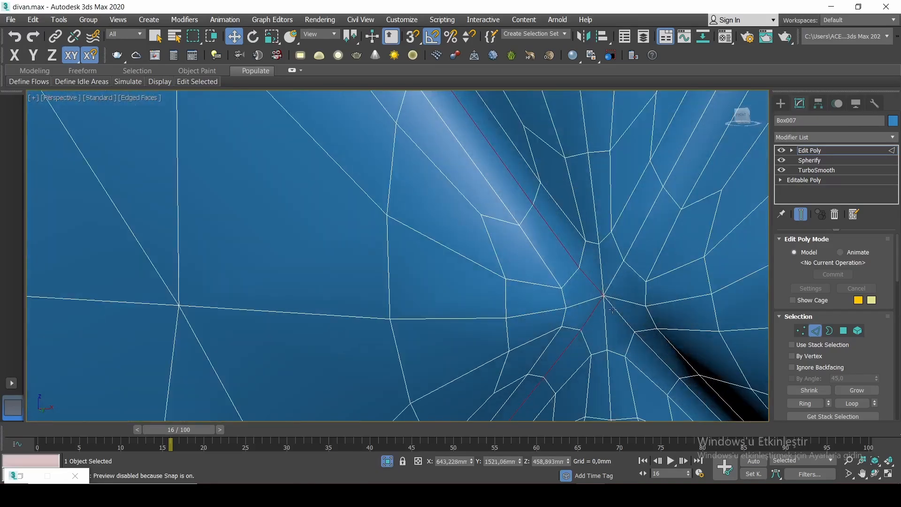
scroll(612, 281, "down", 5)
scroll(533, 287, "up", 6)
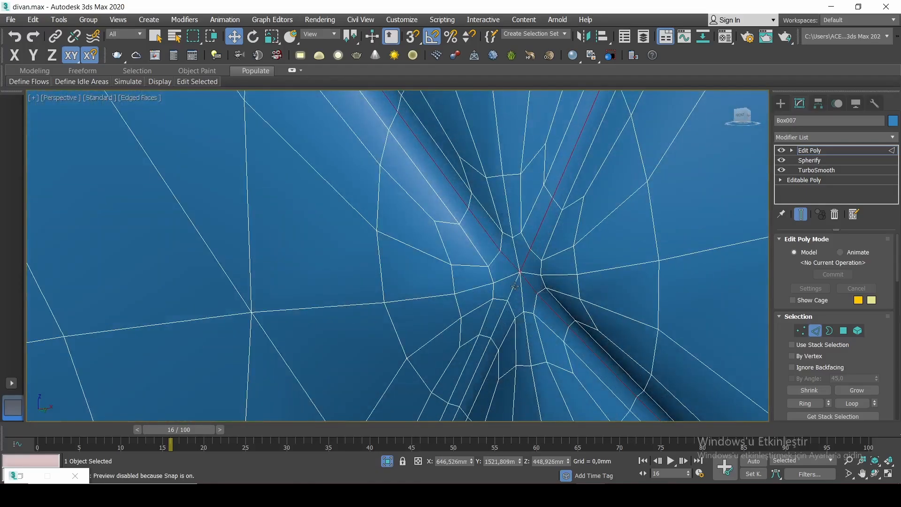
Complete the edge selection at the remaining lowest-row junctions and the groove ends along the bottom rim.
scroll(515, 287, "down", 5)
scroll(502, 259, "up", 6)
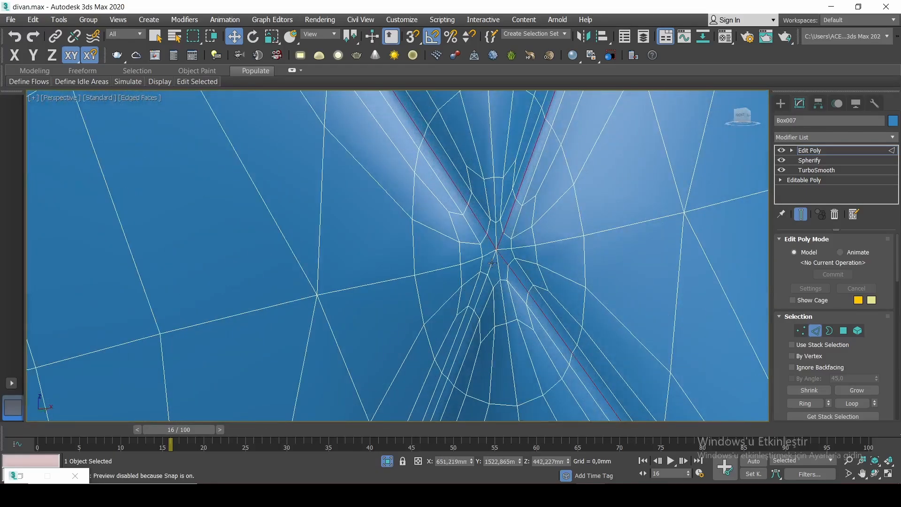
scroll(491, 263, "down", 5)
scroll(469, 331, "up", 6)
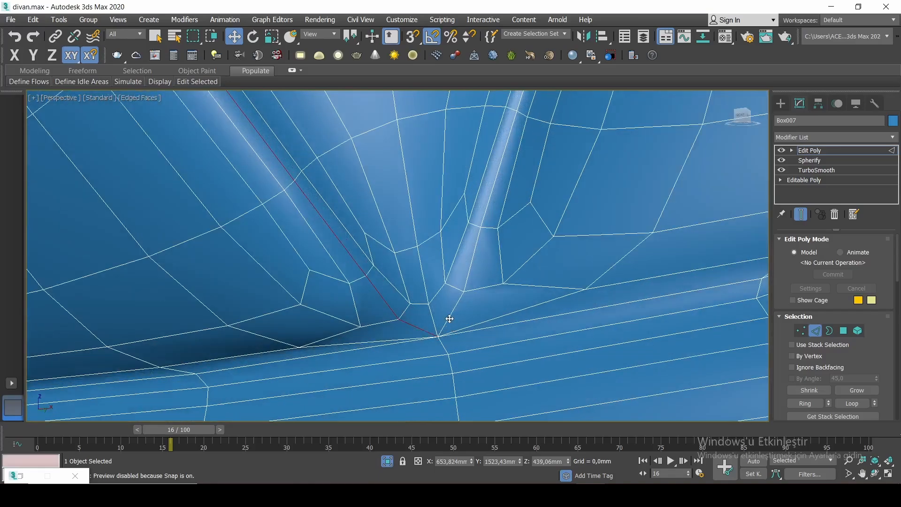
scroll(449, 319, "down", 5)
scroll(445, 263, "up", 6)
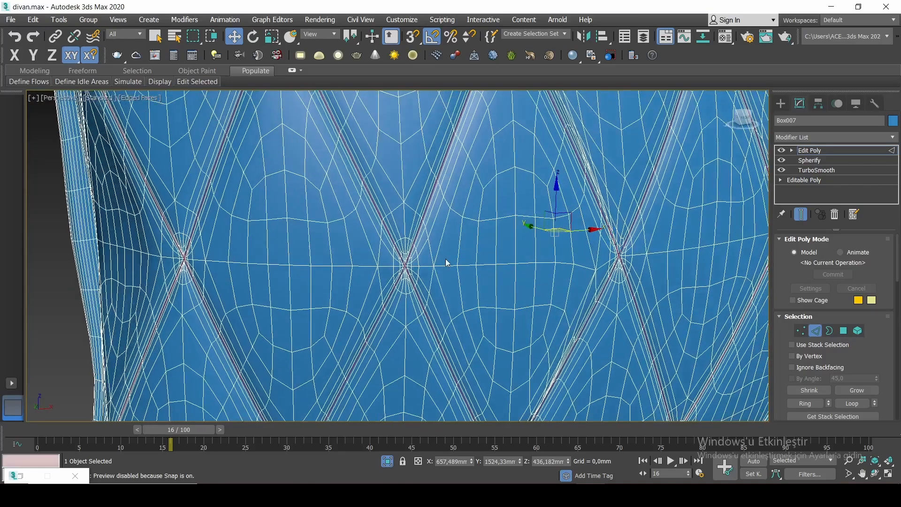
Create a separate shape from the selected groove centre-line edges.
scroll(878, 332, "down", 10)
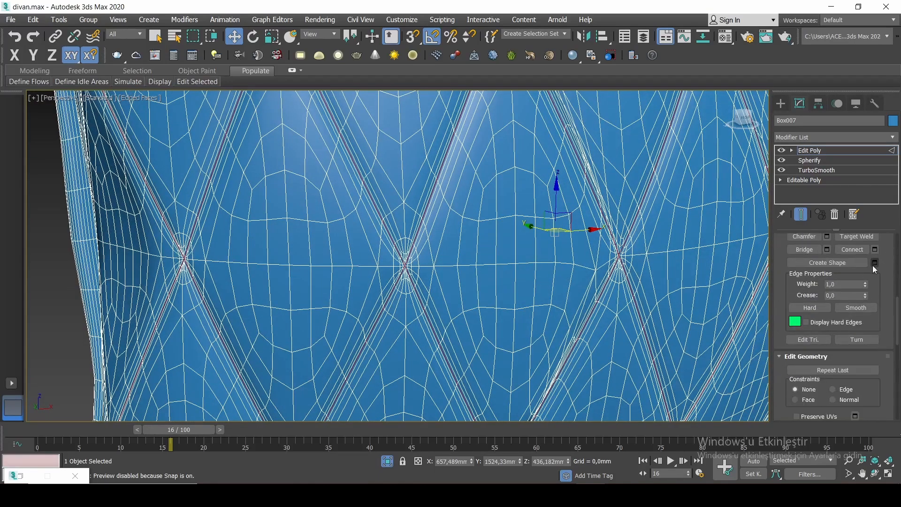
left_click(874, 264)
left_click(418, 265)
middle_click_drag(454, 255, 466, 280)
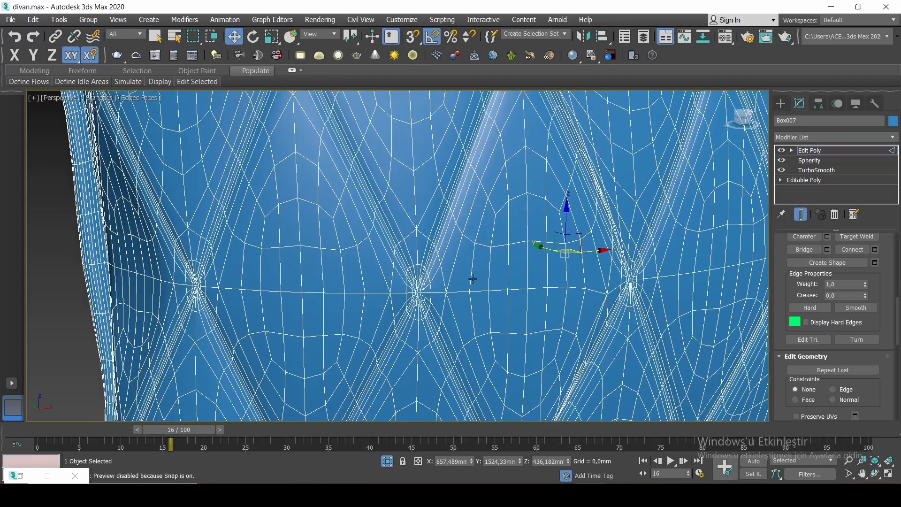
Leave edge editing on the pillow and select the newly created seam spline.
key("2")
left_click(428, 266)
scroll(432, 260, "down", 6)
scroll(458, 210, "up", 5)
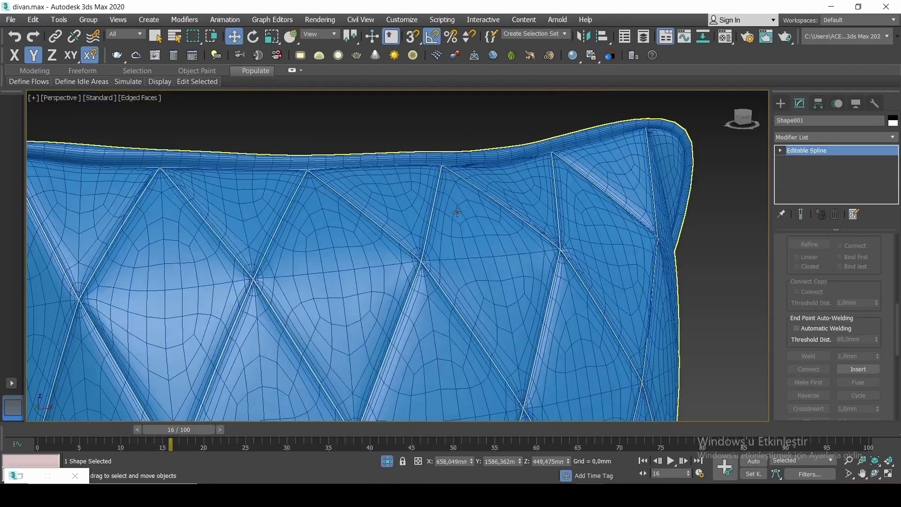
middle_click_drag(458, 211, 419, 200, "alt")
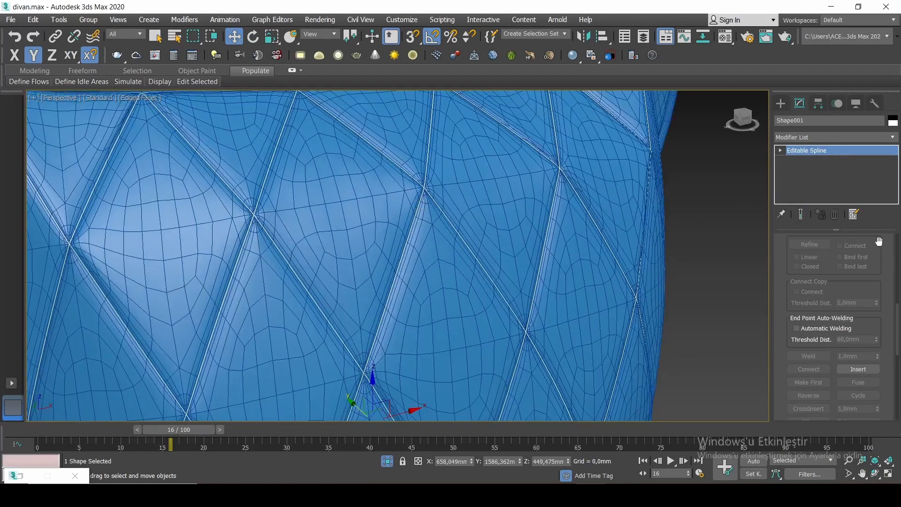
Select all splines of the seam shape and explode them into separate splines.
scroll(879, 242, "up", 10)
left_click(846, 281)
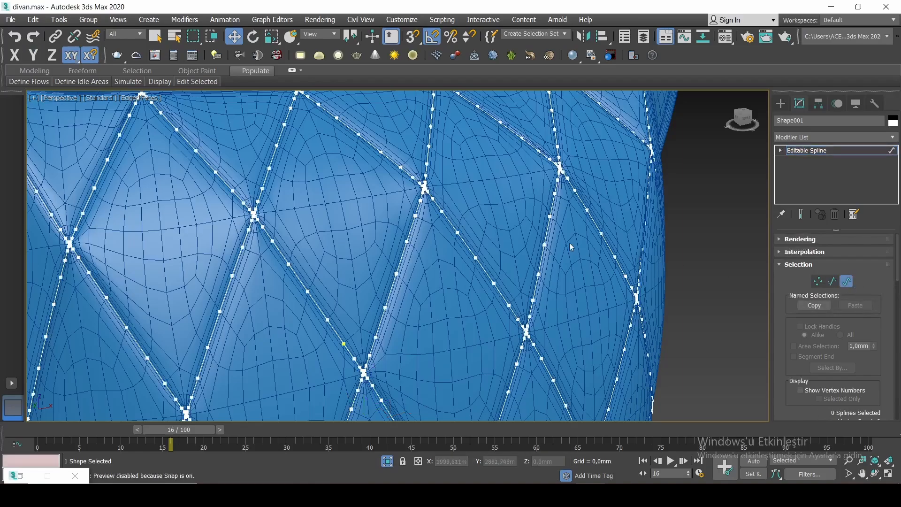
middle_click_drag(501, 324, 519, 234)
key("ctrl+a")
scroll(544, 237, "up", 5)
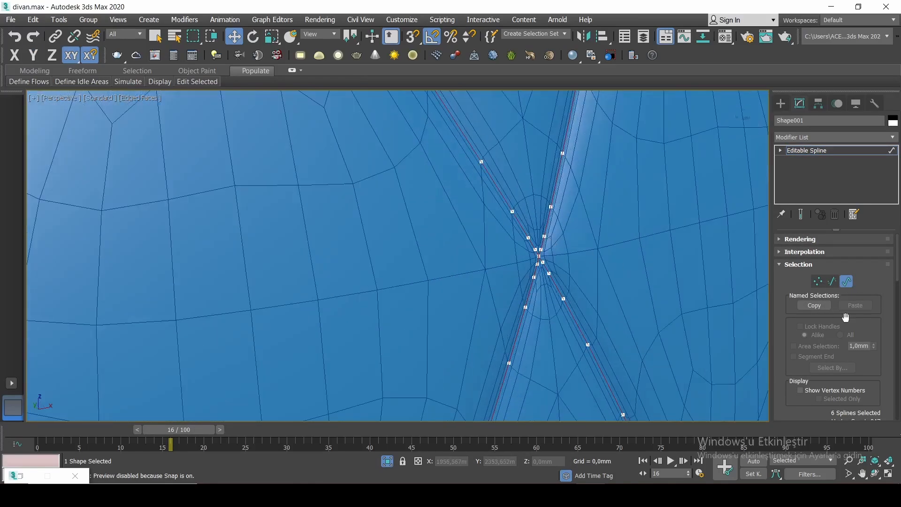
scroll(846, 318, "down", 10)
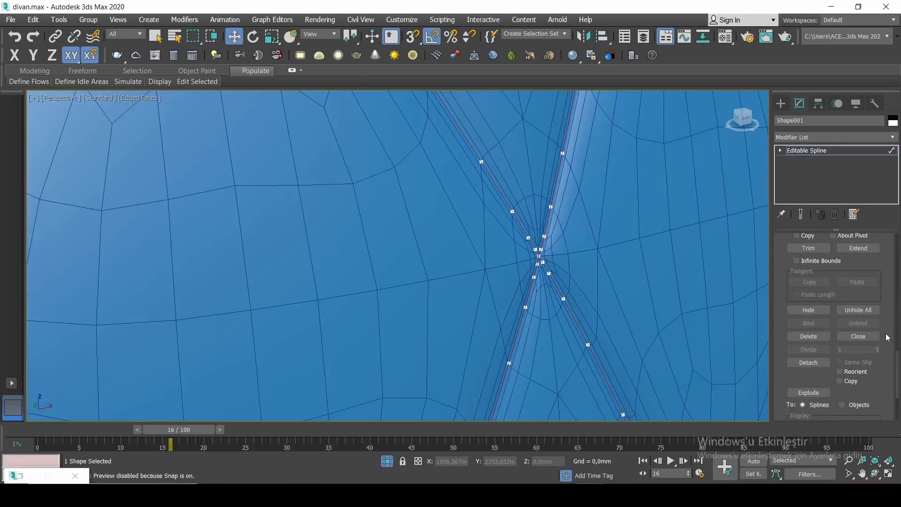
scroll(885, 334, "down", 3)
left_click(808, 336)
scroll(628, 275, "down", 5)
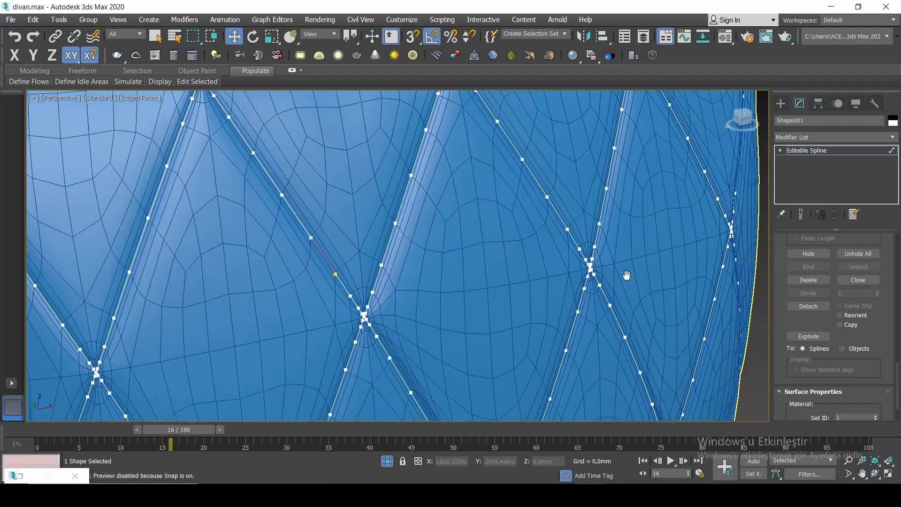
Scale all the exploded seam splines down to 49% about their own centres to leave stitch gaps, and finish spline editing.
left_click(559, 285)
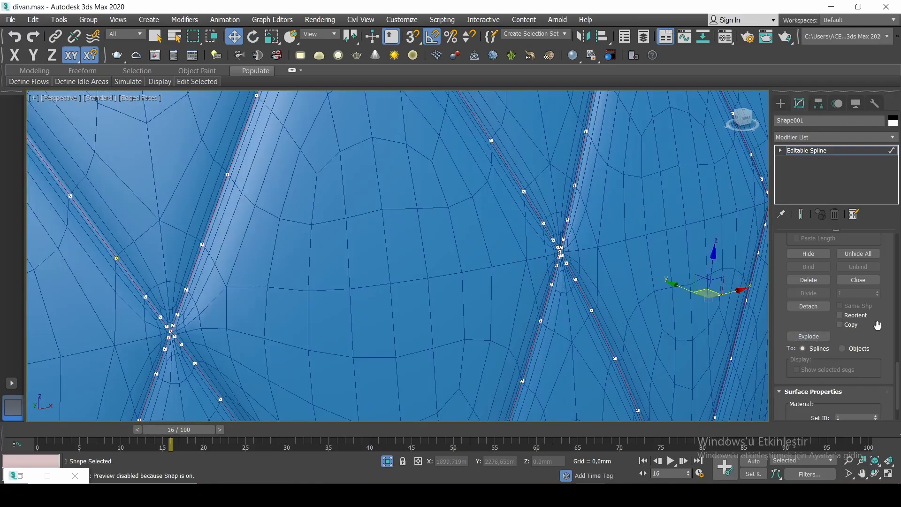
scroll(600, 268, "up", 4)
key("r")
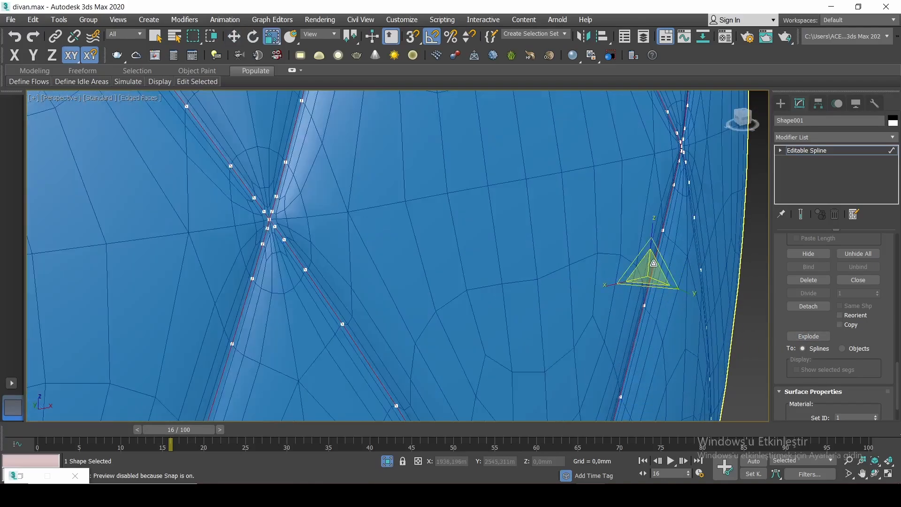
left_click_drag(652, 264, 644, 296)
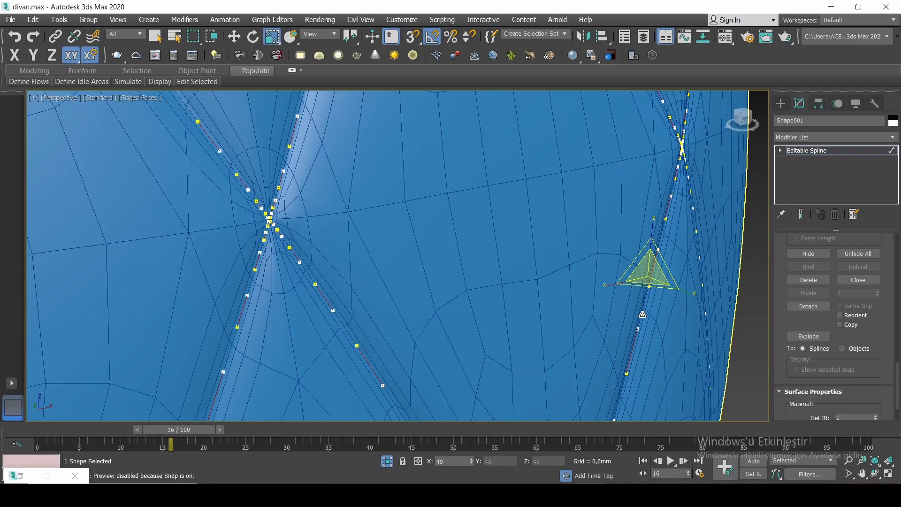
middle_click_drag(452, 299, 443, 224)
scroll(423, 221, "down", 3)
key("3")
Make the seam splines visible in renderer and viewport with a rectangular section 2 mm long and 2 mm wide.
scroll(841, 239, "up", 10)
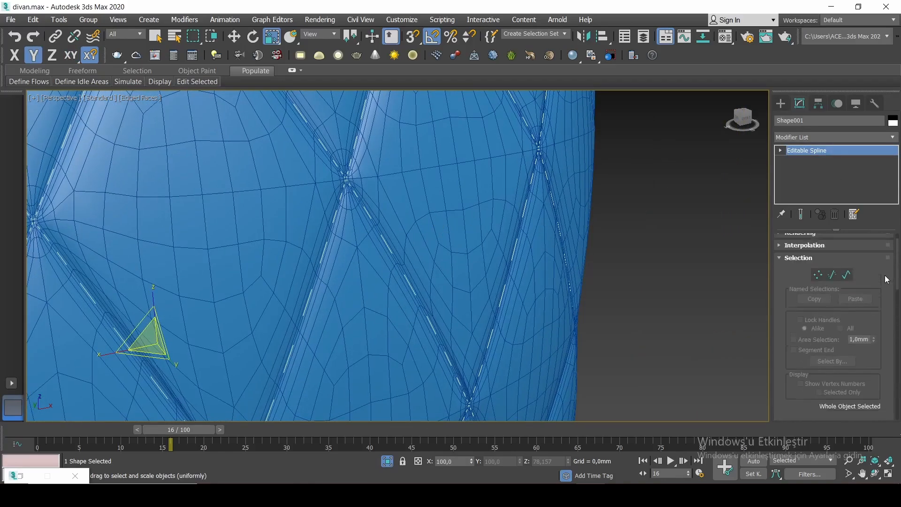
left_click(841, 237)
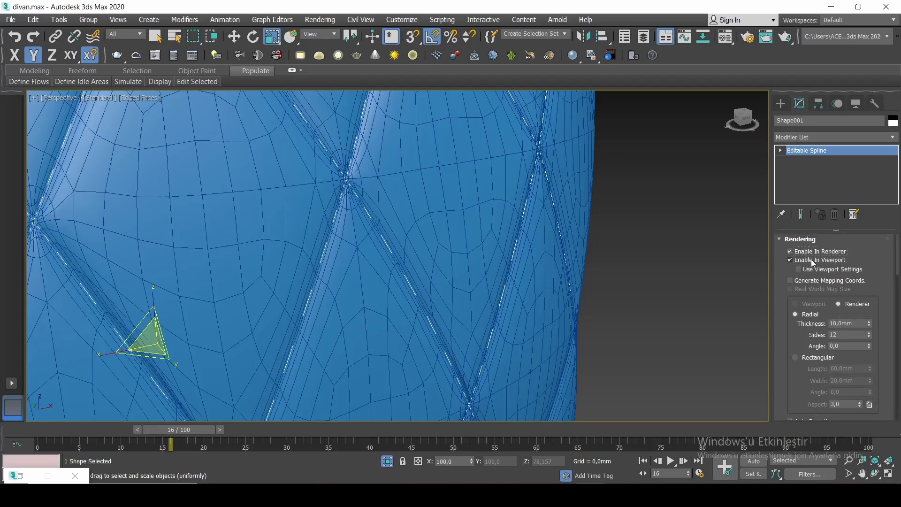
left_click(795, 357)
left_click(850, 368)
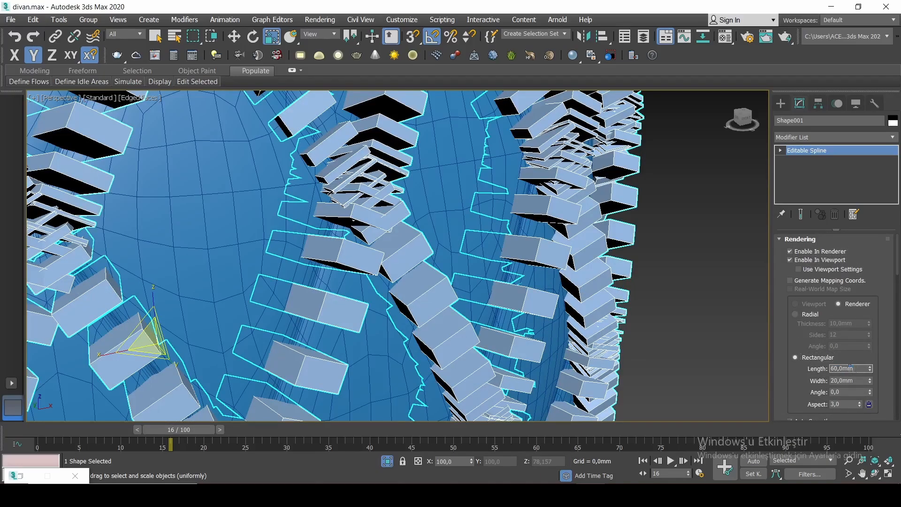
key("Tab")
key("Return")
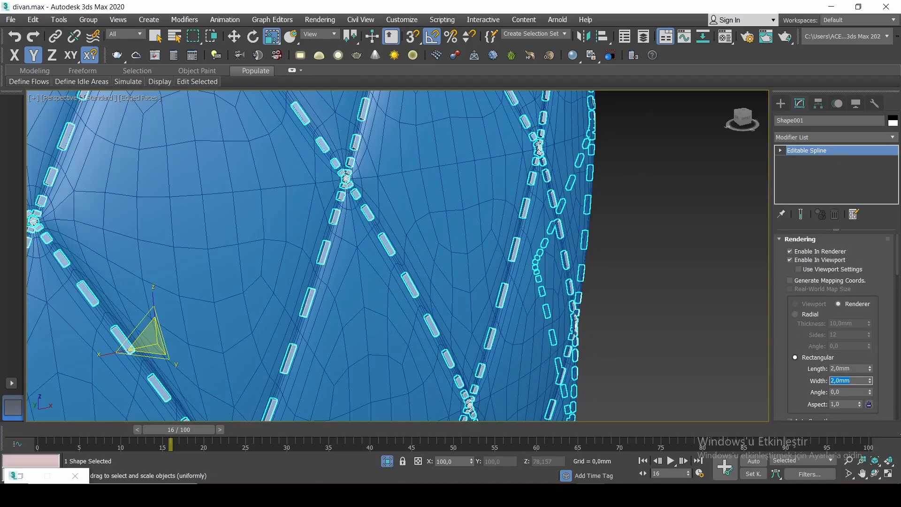
Add a TurboSmooth modifier to the seam shape to round the stitches.
scroll(276, 246, "up", 3)
scroll(358, 232, "down", 3)
scroll(441, 211, "up", 3)
left_click(863, 136)
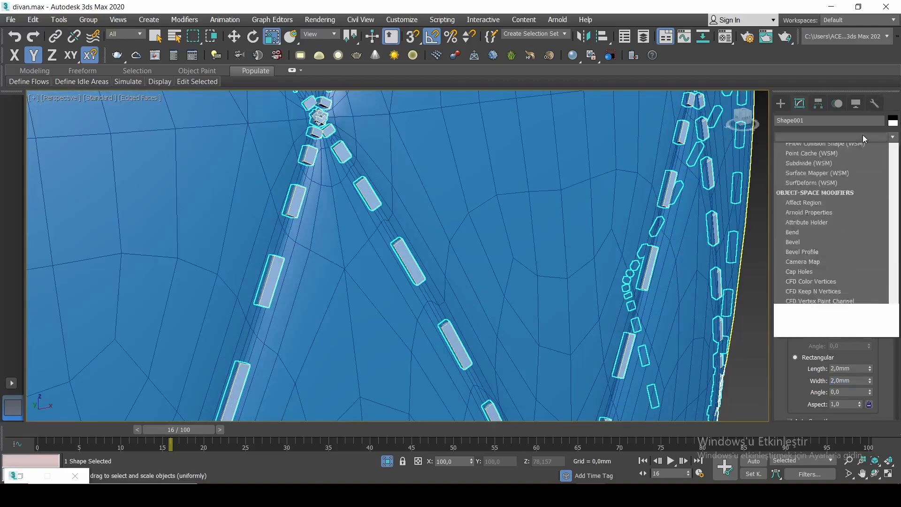
key("t")
left_click(814, 269)
scroll(458, 256, "down", 2)
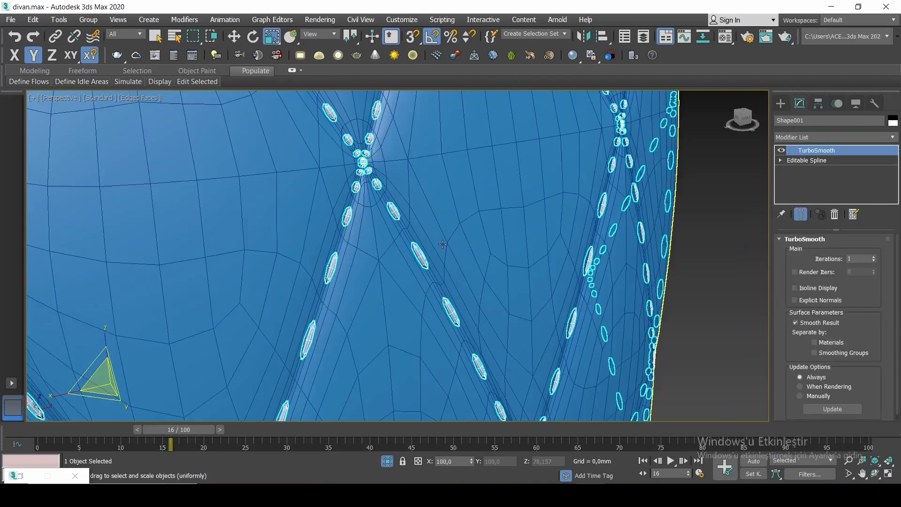
Deselect the stitches, turn off the edged-faces display and examine the stitching across the pillow.
left_click(652, 216)
key("F4")
scroll(440, 246, "down", 4)
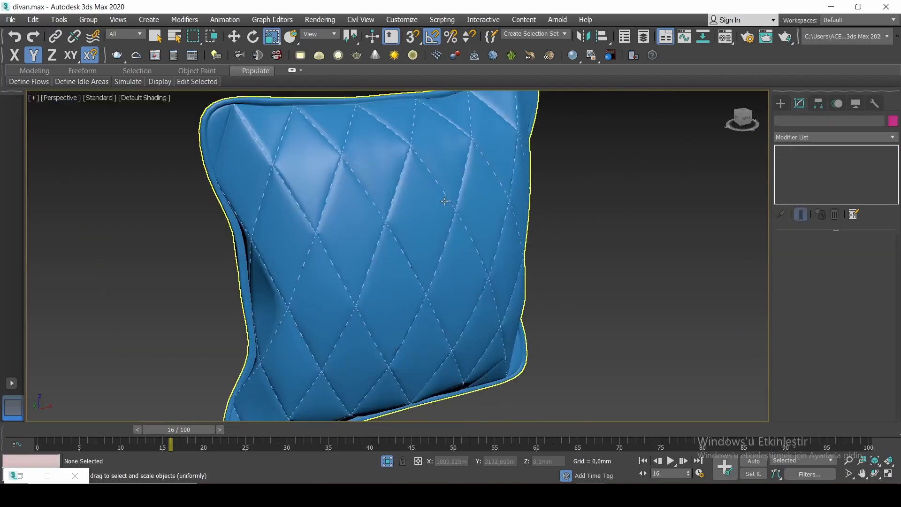
middle_click_drag(445, 202, 444, 240, "alt")
scroll(446, 237, "up", 2)
scroll(448, 234, "down", 1)
scroll(519, 211, "down", 3)
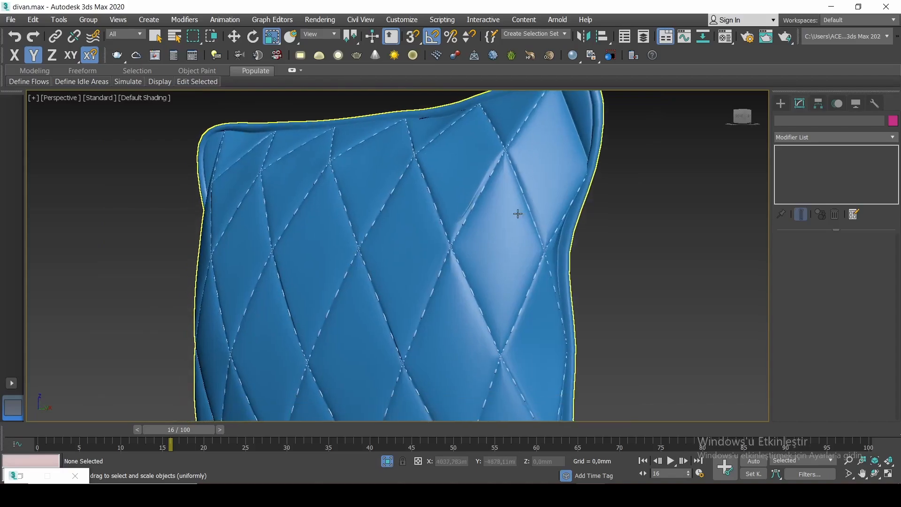
scroll(485, 238, "up", 4)
middle_click_drag(493, 244, 480, 230)
Assign the brown Greens | Eden Chenille Fern Green fabric to the pillow, choosing to rename the material instead of replacing the existing one.
key("m")
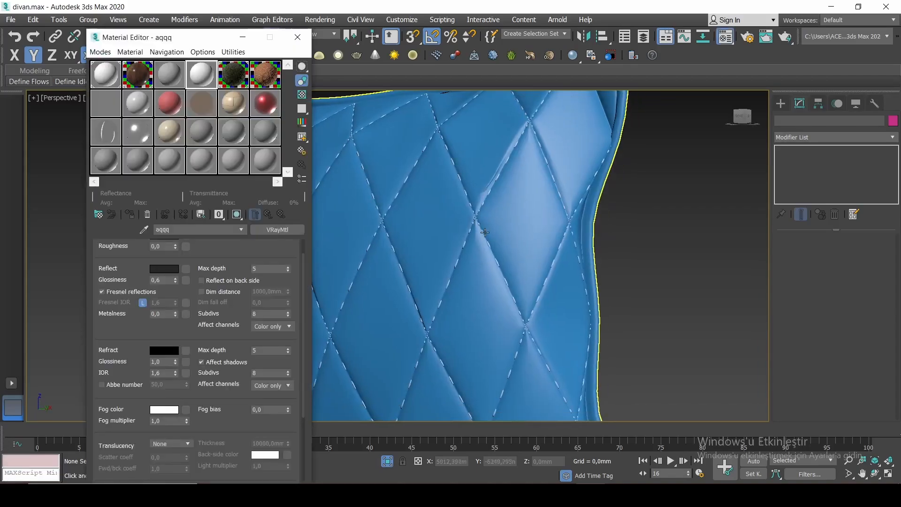
left_click(481, 230)
left_click(268, 81)
left_click(131, 214)
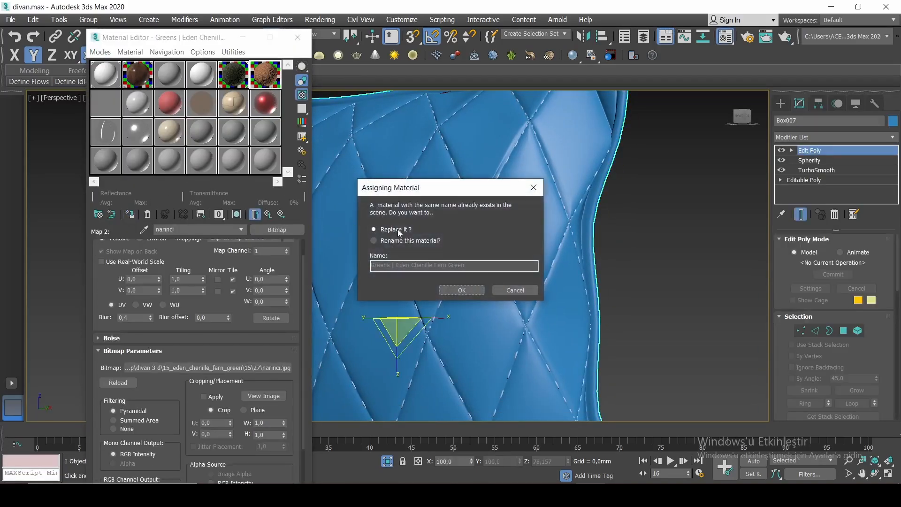
left_click(403, 241)
left_click(463, 290)
middle_click_drag(571, 245, 646, 221)
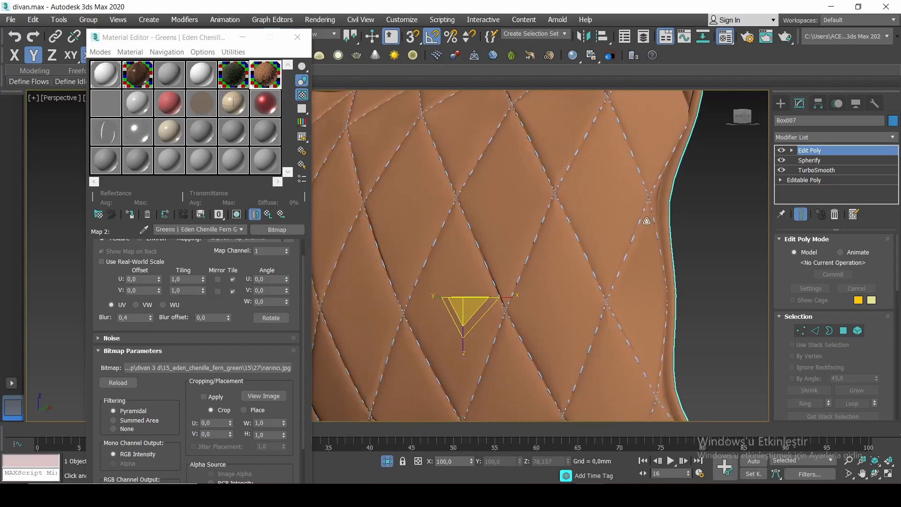
Add a UVW Map modifier with box mapping to the pillow and set its mapping dimensions to 400 mm.
left_click(840, 137)
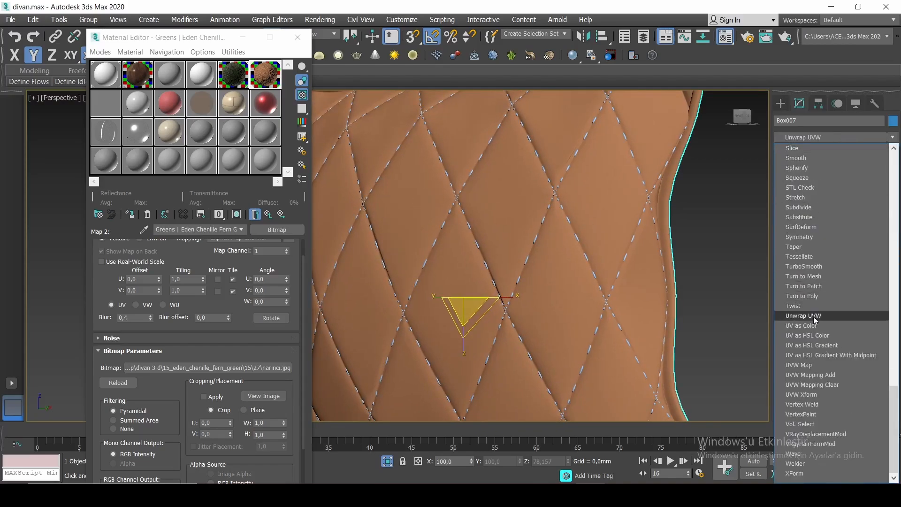
left_click(811, 367)
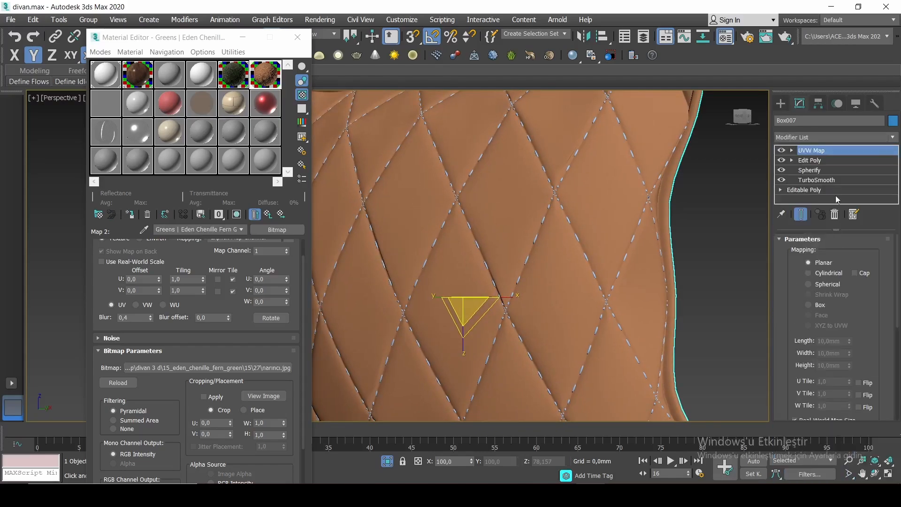
left_click(820, 309)
scroll(840, 353, "down", 2)
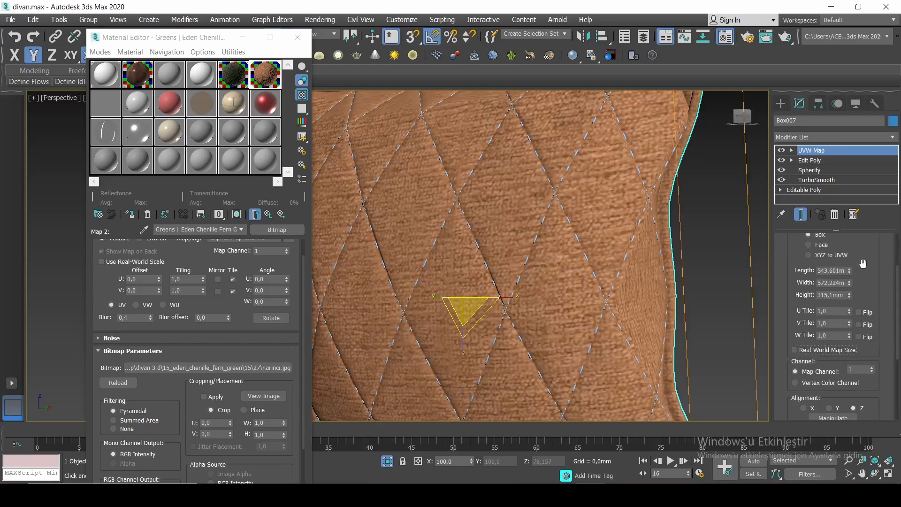
type("400")
key("Tab")
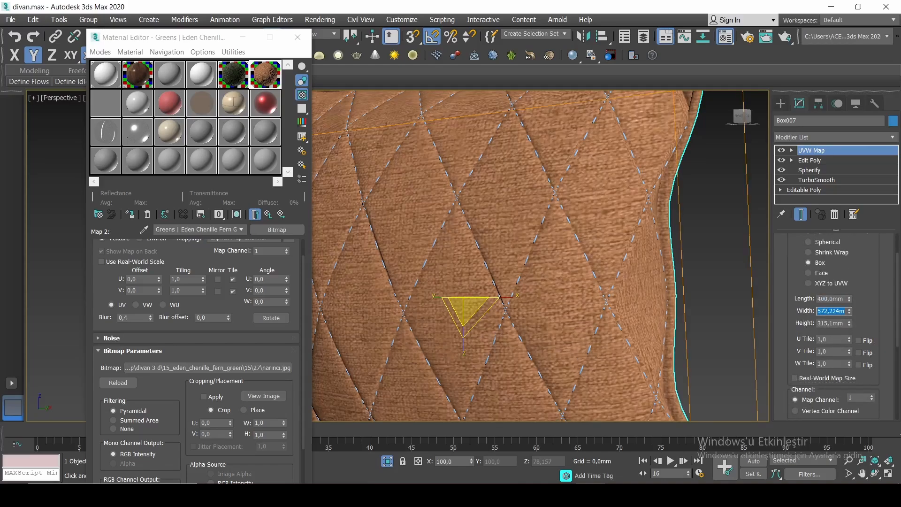
key("Tab")
type("400")
key("Return")
Assign the white aqqq material to the stitches and put the material editor away.
middle_click_drag(551, 211, 553, 240)
scroll(554, 241, "up", 4)
left_click(553, 240)
left_click(201, 75)
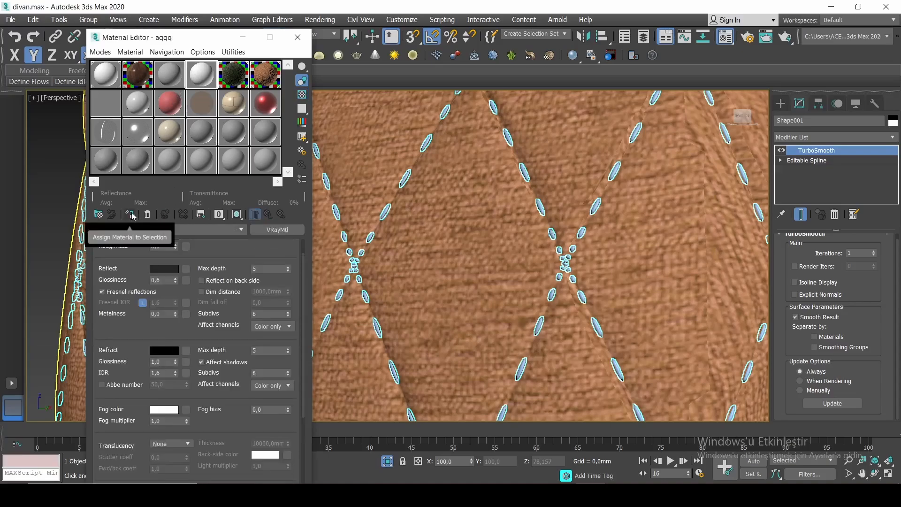
left_click(243, 37)
Group the pillow with its stitches and bring the rest of the scene back into view.
scroll(522, 233, "down", 8)
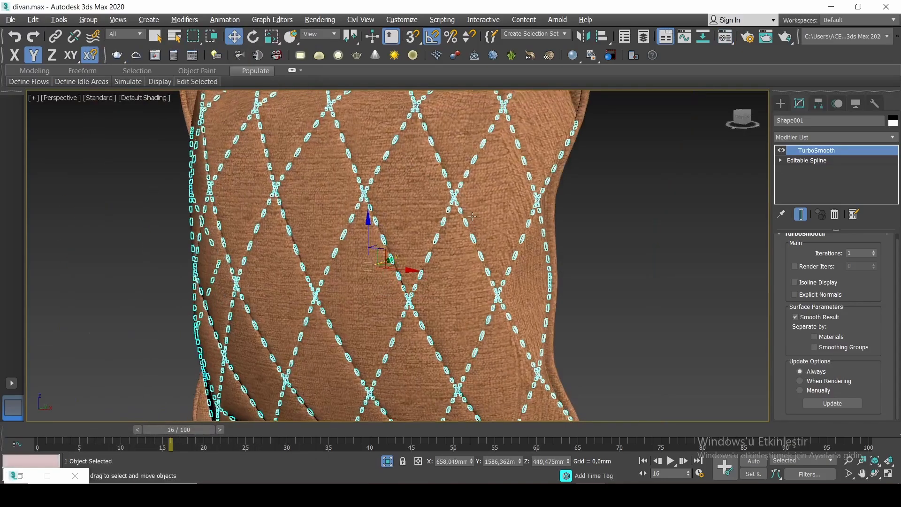
left_click(521, 234, "ctrl")
left_click(88, 20)
left_click(90, 33)
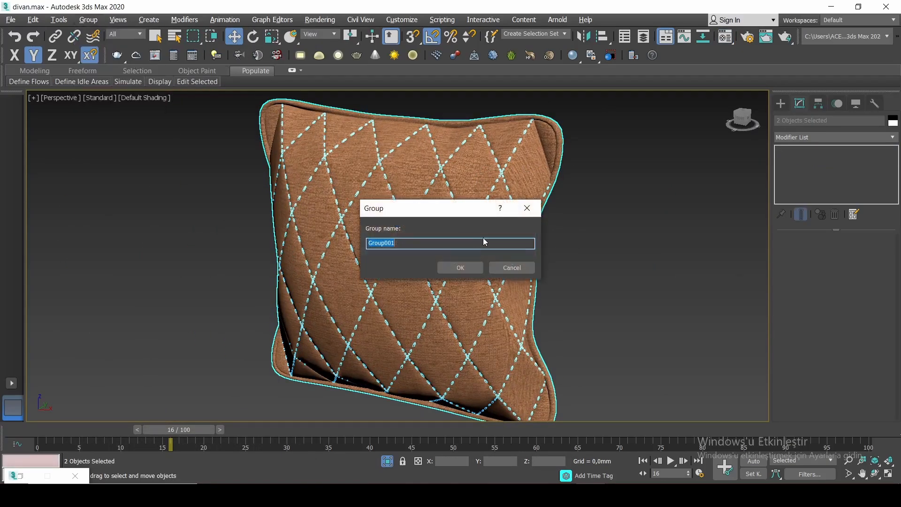
left_click(465, 271)
right_click(605, 240)
left_click(624, 177)
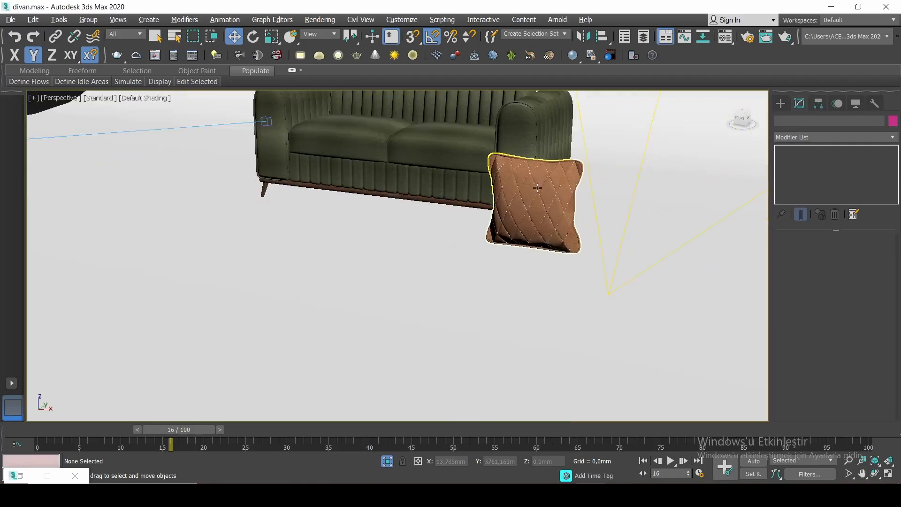
Move the pillow group onto the sofa's left seat beside the armrest and tilt it back 35° about X.
key("t")
key("z")
scroll(610, 277, "down", 10)
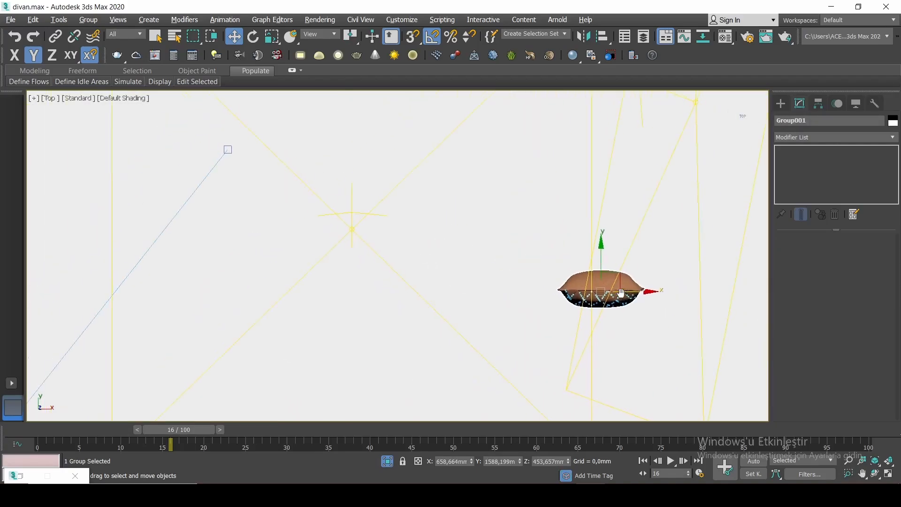
left_click_drag(620, 266, 438, 123)
scroll(435, 123, "up", 5)
middle_click_drag(440, 172, 398, 154)
key("e")
scroll(401, 162, "up", 4)
key("w")
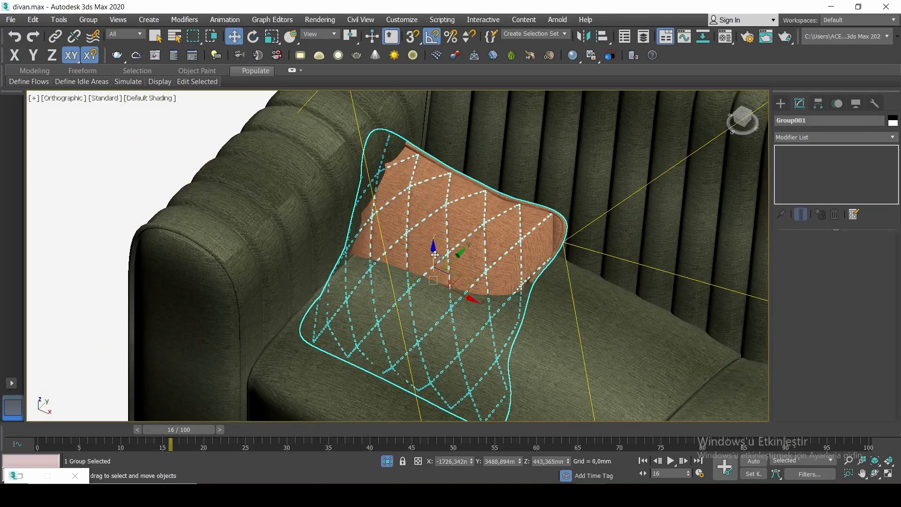
Raise the pillow onto the seat cushion and turn it about its vertical axis to lean in the sofa's left corner.
left_click_drag(435, 255, 435, 155)
middle_click_drag(442, 177, 444, 196)
key("e")
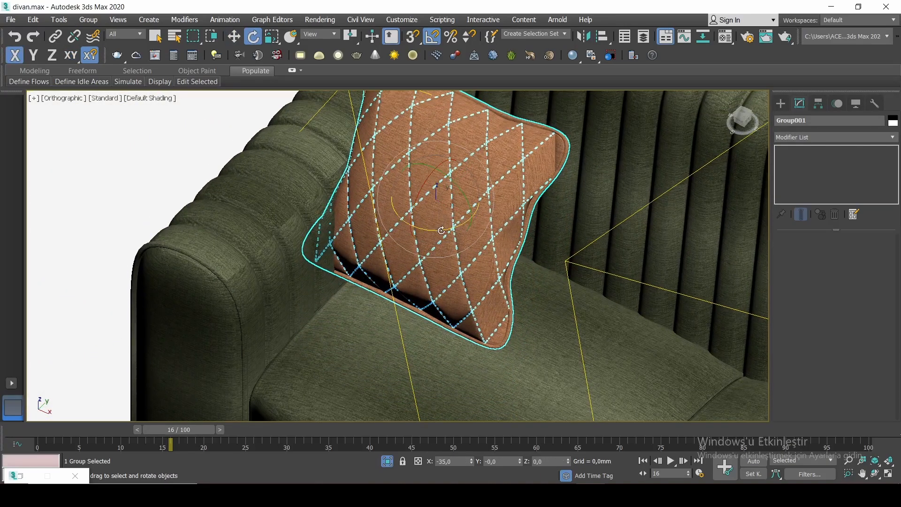
left_click_drag(441, 230, 461, 225)
middle_click_drag(460, 225, 454, 173, "alt")
key("w")
mouse_move(436, 166)
left_mouse_down()
mouse_move(439, 179)
mouse_move(440, 170)
left_mouse_up()
scroll(441, 171, "down", 3)
middle_click_drag(461, 166, 534, 135, "alt")
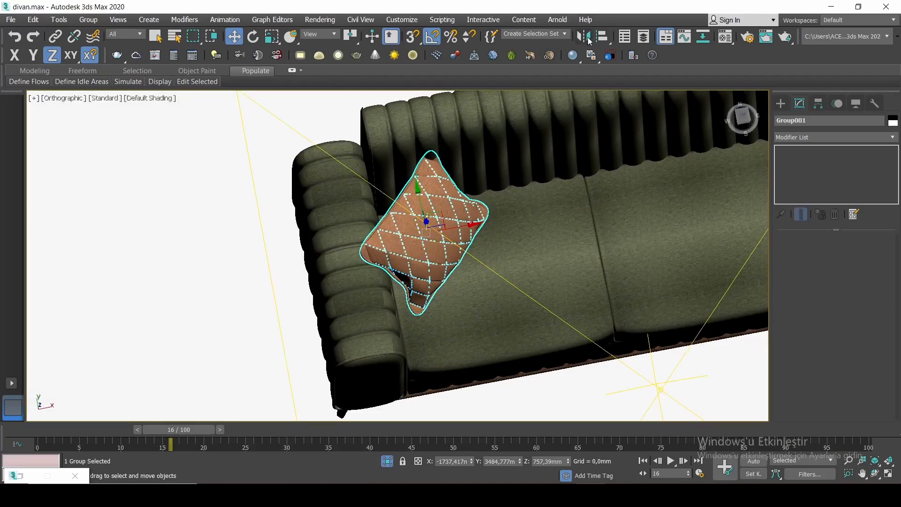
Mirror the pillow group and move it about 1519 mm along X to the sofa's right corner.
left_click(587, 37)
left_click(417, 336)
middle_click_drag(481, 250, 304, 297)
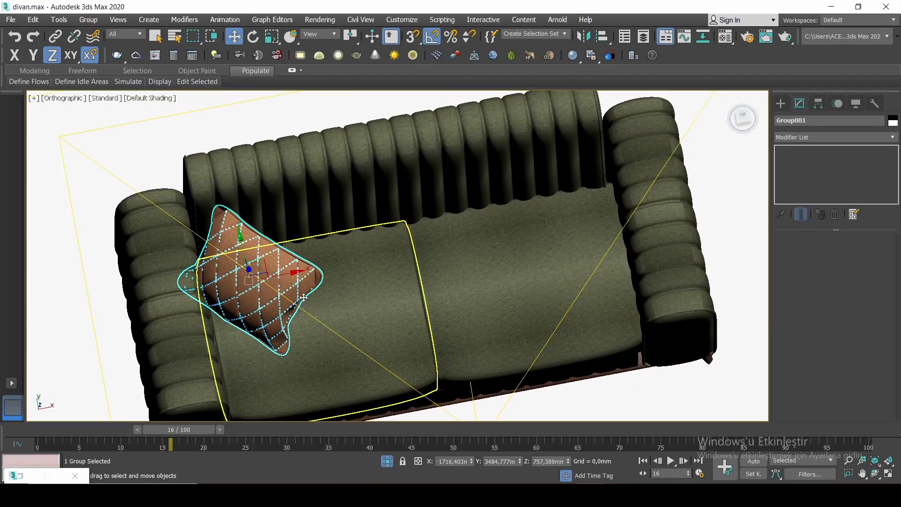
left_click_drag(304, 298, 639, 224)
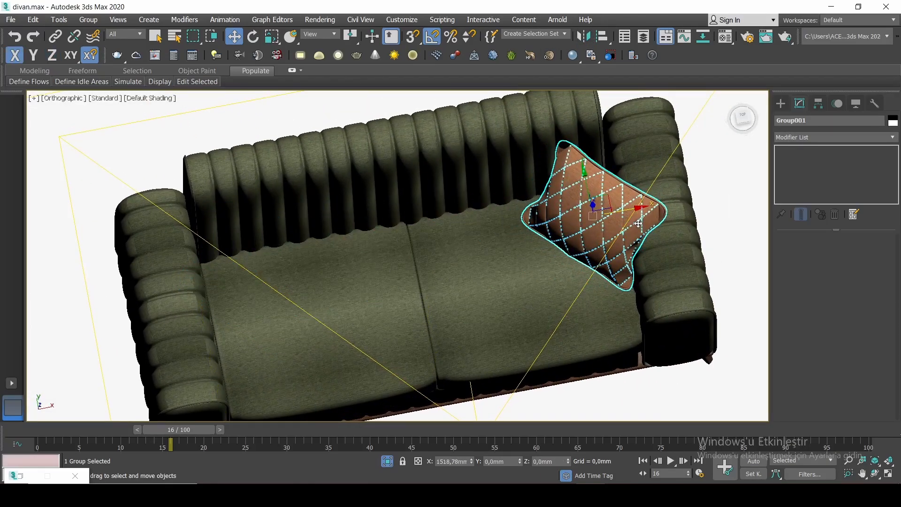
Copy the V-Ray camera with its target as VRayCam002 and move the copy closer for a close-up view of the pillow.
middle_click_drag(638, 223, 615, 143, "alt")
scroll(612, 146, "down", 3)
middle_click_drag(569, 257, 539, 182)
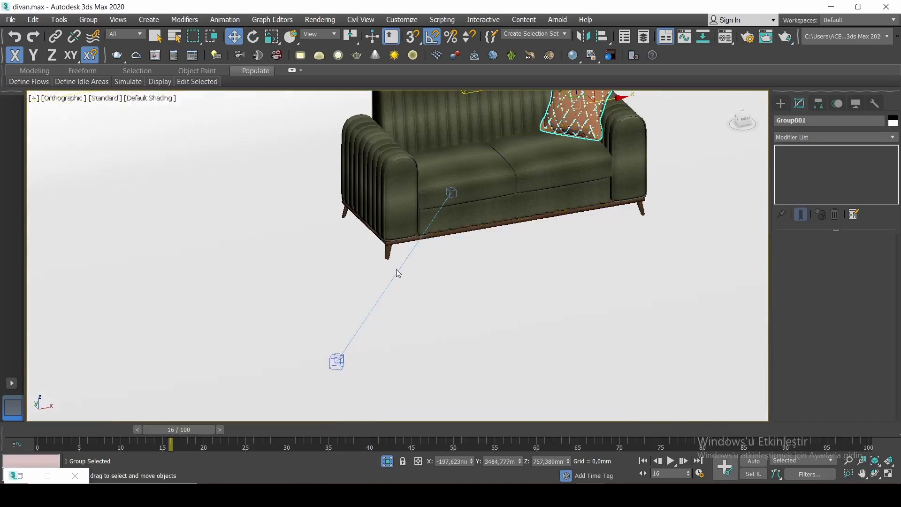
left_click(398, 269)
key("t")
scroll(414, 264, "down", 6)
scroll(394, 283, "up", 4)
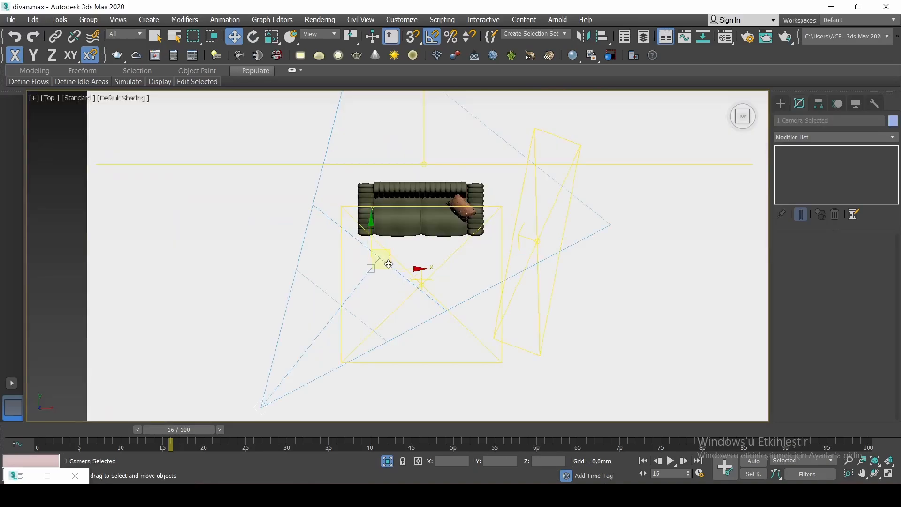
left_click_drag(398, 263, 473, 244, "shift")
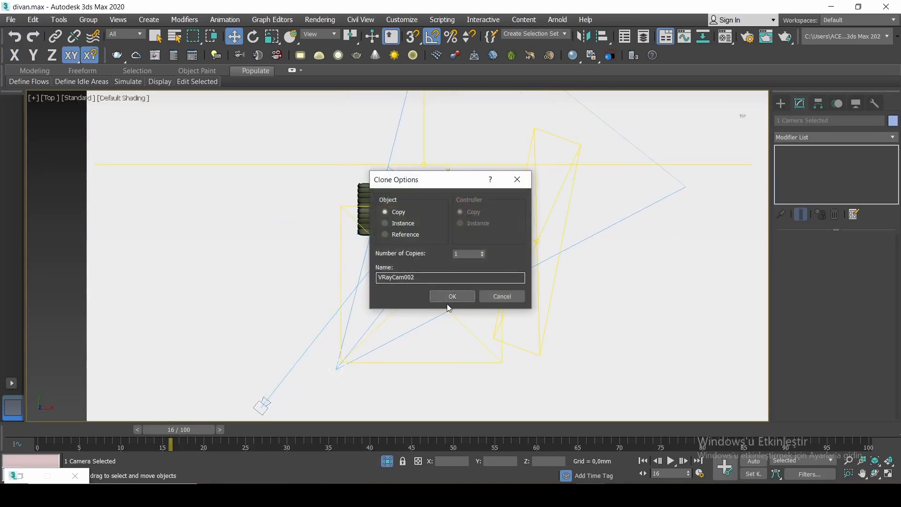
left_click(449, 297)
left_click_drag(350, 355, 417, 270)
key("c")
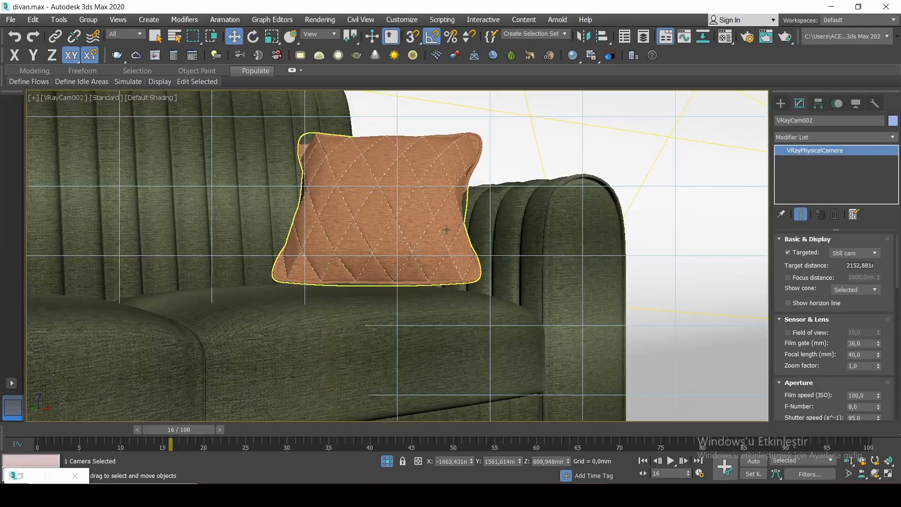
Lower the pillow group slightly onto the seat and render the VRayCam002 view at 640 × 480.
left_click(432, 231)
left_click_drag(381, 171, 381, 179)
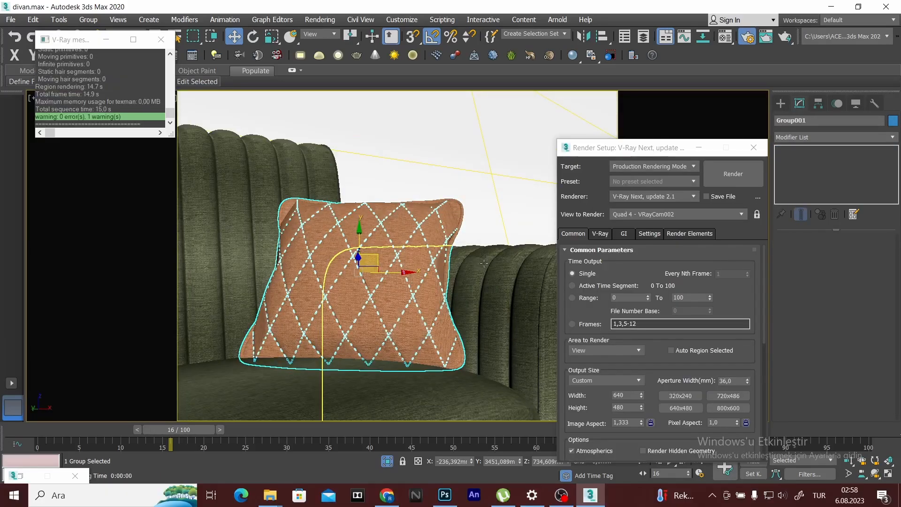
left_click(728, 177)
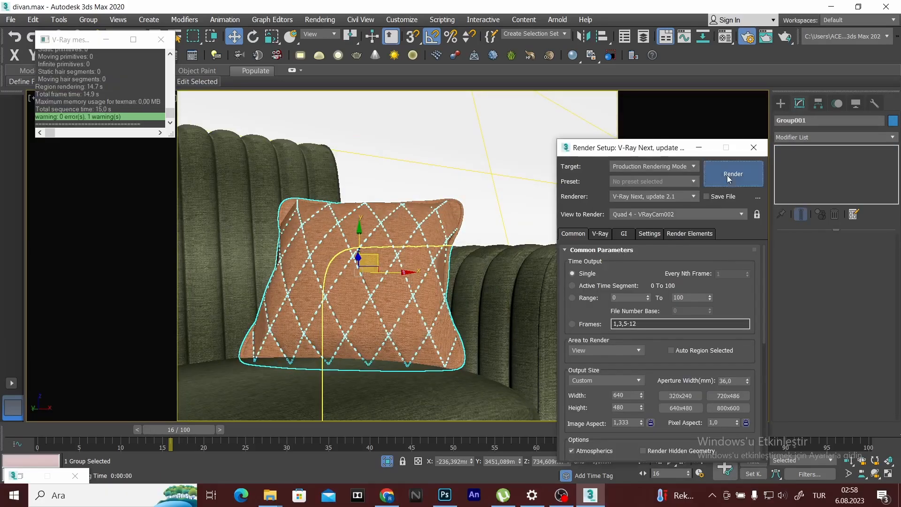